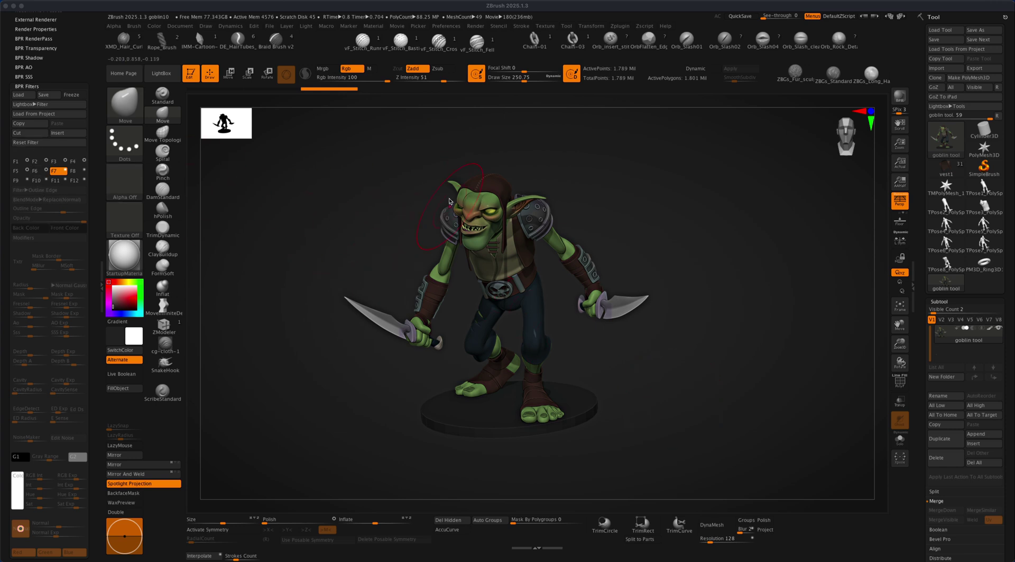
# - Hide the goblin subtool's polypaint colours and examine the bare sculpt from several angles
pyautogui.click(719, 270)
pyautogui.moveTo(710, 290)
pyautogui.mouseDown()
pyautogui.moveTo(725, 286)
pyautogui.moveTo(575, 306)
pyautogui.moveTo(683, 322)
pyautogui.mouseUp()
pyautogui.keyDown('alt'); pyautogui.moveTo(635, 93); pyautogui.dragTo(643, 94); pyautogui.keyUp('alt')
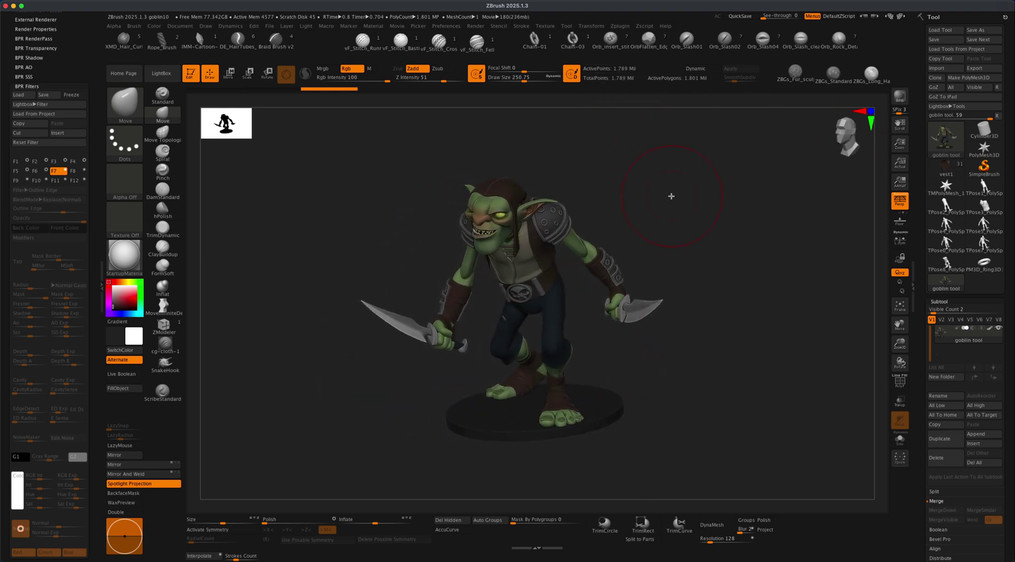
pyautogui.moveTo(668, 195); pyautogui.dragTo(693, 214)
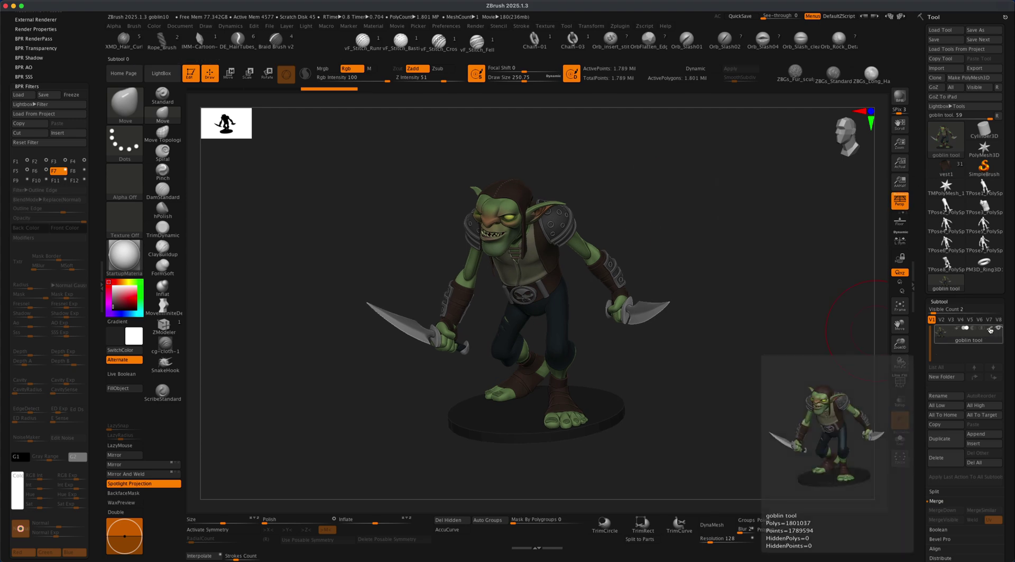
pyautogui.click(991, 330)
pyautogui.moveTo(652, 344); pyautogui.dragTo(693, 362)
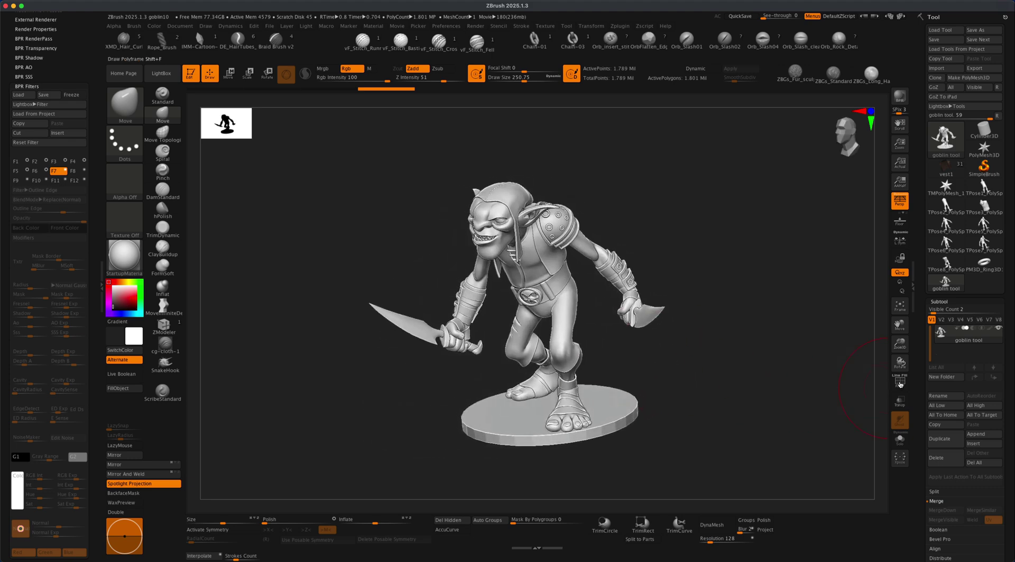
# - Inspect the goblin's mesh with PolyFrame display, switch it off again, and check the model's total point count
pyautogui.click(901, 384)
pyautogui.moveTo(805, 369)
pyautogui.mouseDown()
pyautogui.moveTo(785, 388)
pyautogui.moveTo(764, 358)
pyautogui.moveTo(767, 372)
pyautogui.moveTo(747, 359)
pyautogui.moveTo(776, 364)
pyautogui.moveTo(576, 376)
pyautogui.moveTo(737, 356)
pyautogui.moveTo(707, 340)
pyautogui.moveTo(705, 356)
pyautogui.moveTo(716, 350)
pyautogui.moveTo(708, 388)
pyautogui.moveTo(769, 390)
pyautogui.moveTo(762, 401)
pyautogui.moveTo(796, 403)
pyautogui.moveTo(748, 402)
pyautogui.moveTo(743, 343)
pyautogui.mouseUp()
pyautogui.click(900, 381)
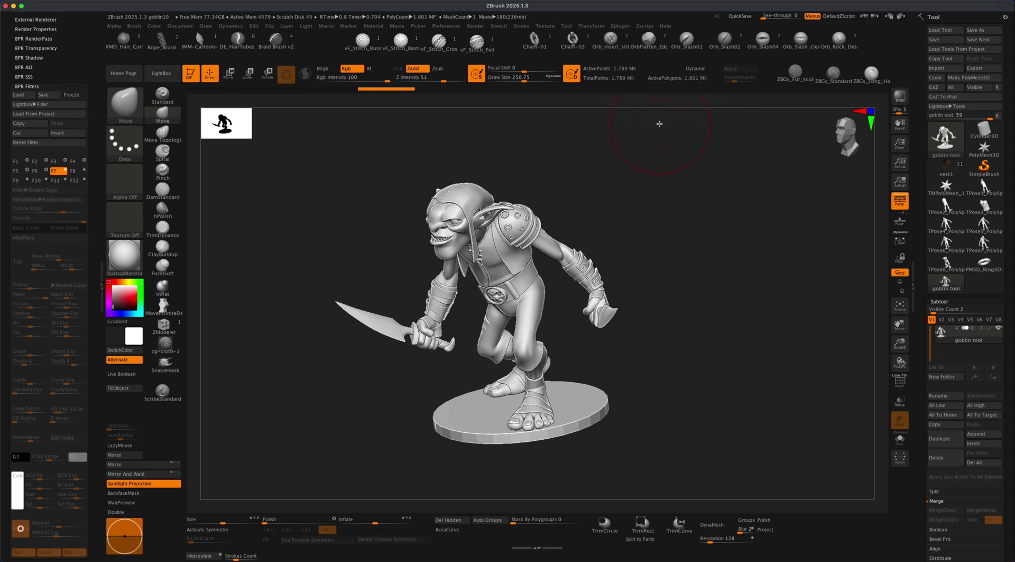
pyautogui.moveTo(630, 110); pyautogui.dragTo(635, 163)
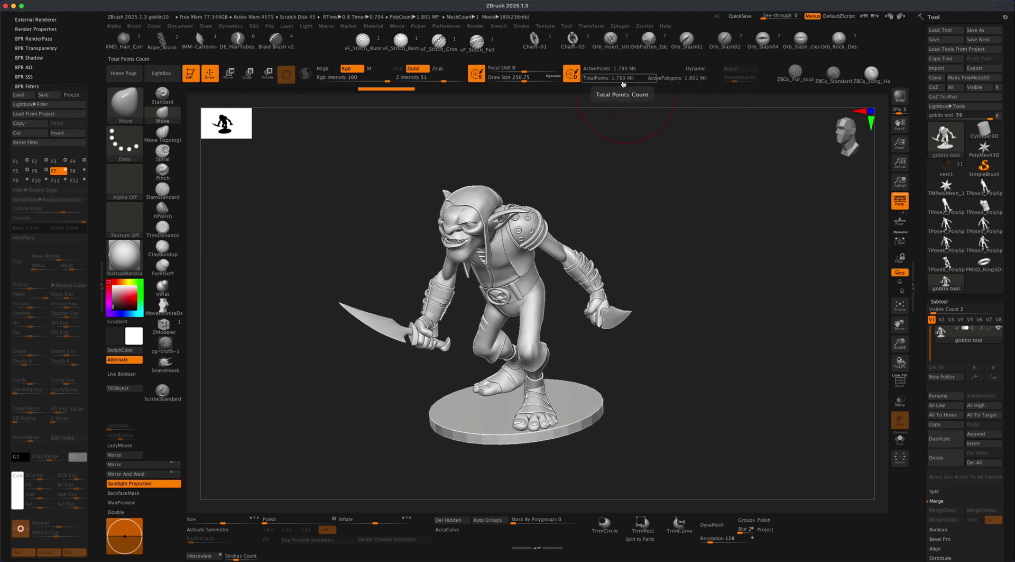
pyautogui.moveTo(634, 150); pyautogui.dragTo(648, 172)
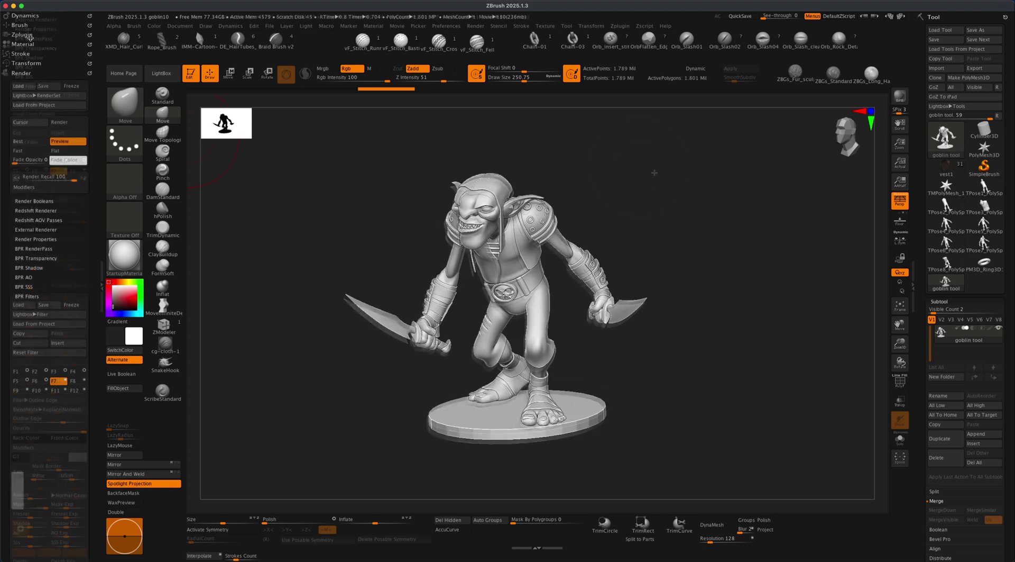
# - Open the Decimation Master plugin settings and check the goblin's active point count against them
pyautogui.scroll(5, 29, 35)
pyautogui.scroll(1, 30, 36)
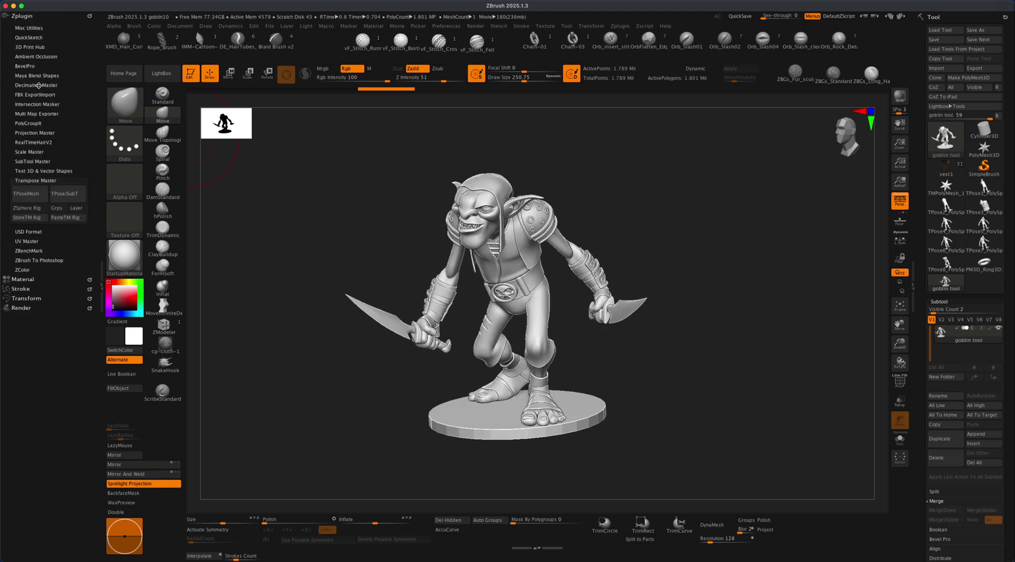
pyautogui.click(39, 86)
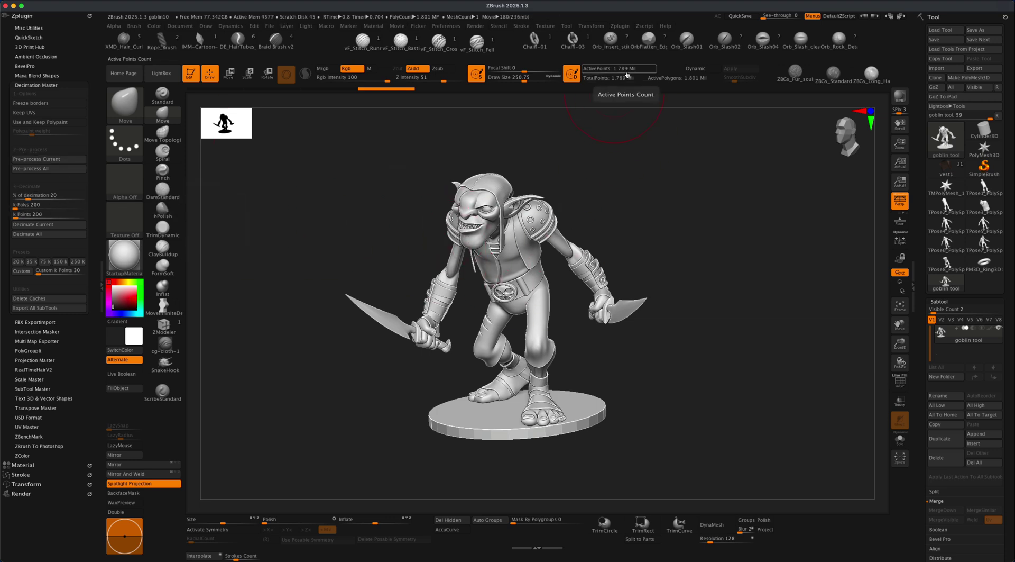
pyautogui.moveTo(665, 191)
pyautogui.mouseDown()
pyautogui.moveTo(669, 218)
pyautogui.moveTo(689, 220)
pyautogui.moveTo(508, 232)
pyautogui.moveTo(657, 203)
pyautogui.moveTo(669, 172)
pyautogui.moveTo(660, 174)
pyautogui.mouseUp()
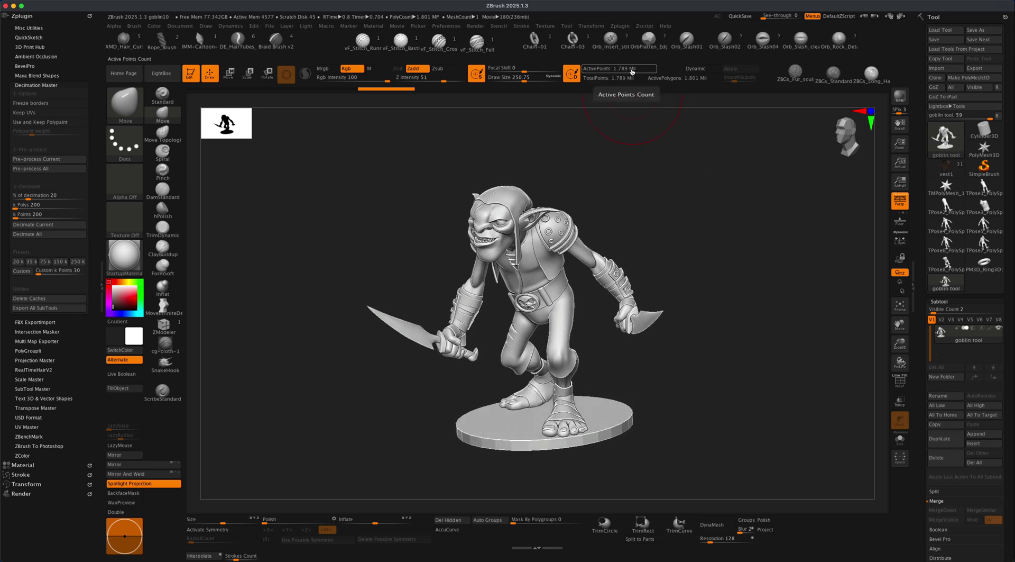
pyautogui.moveTo(665, 170); pyautogui.dragTo(641, 177)
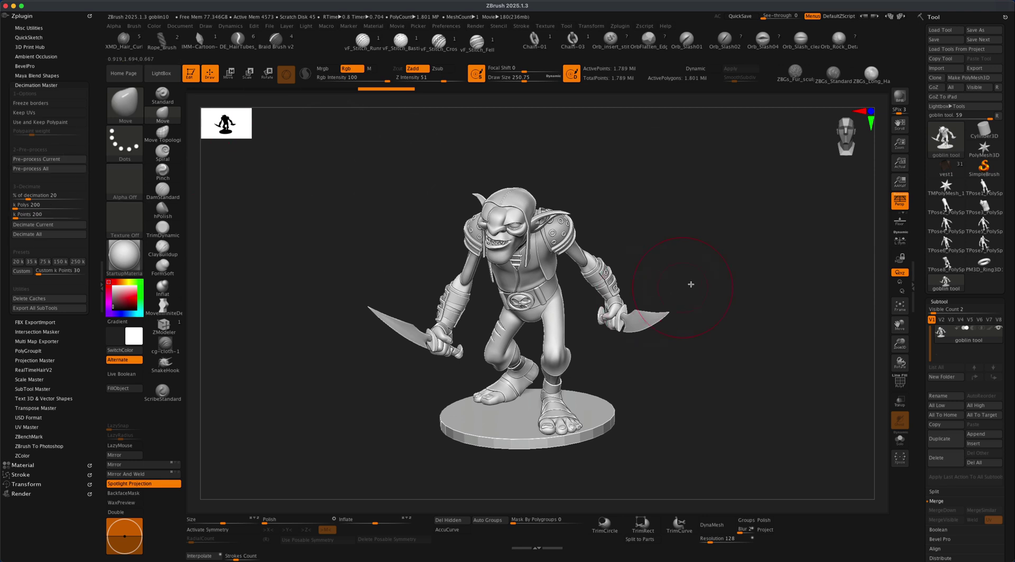
# - Show the goblin subtool's polypaint colours again and examine the painted model and its subtool details
pyautogui.moveTo(690, 284); pyautogui.dragTo(797, 287)
pyautogui.moveTo(646, 242); pyautogui.dragTo(586, 211)
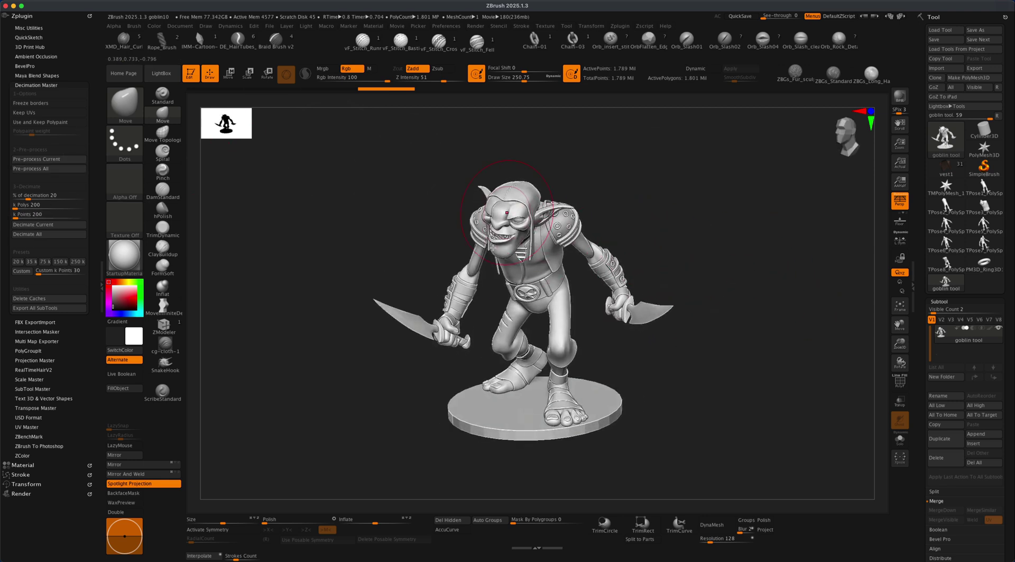
pyautogui.moveTo(702, 255); pyautogui.dragTo(534, 253)
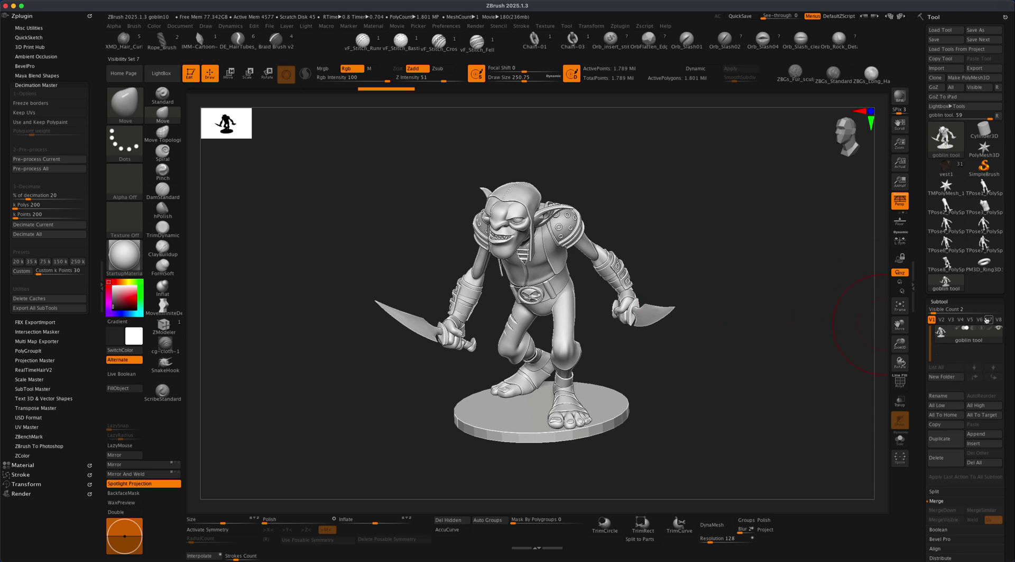
pyautogui.click(990, 333)
pyautogui.moveTo(767, 365)
pyautogui.mouseDown()
pyautogui.moveTo(732, 351)
pyautogui.moveTo(741, 355)
pyautogui.moveTo(624, 369)
pyautogui.moveTo(783, 333)
pyautogui.mouseUp()
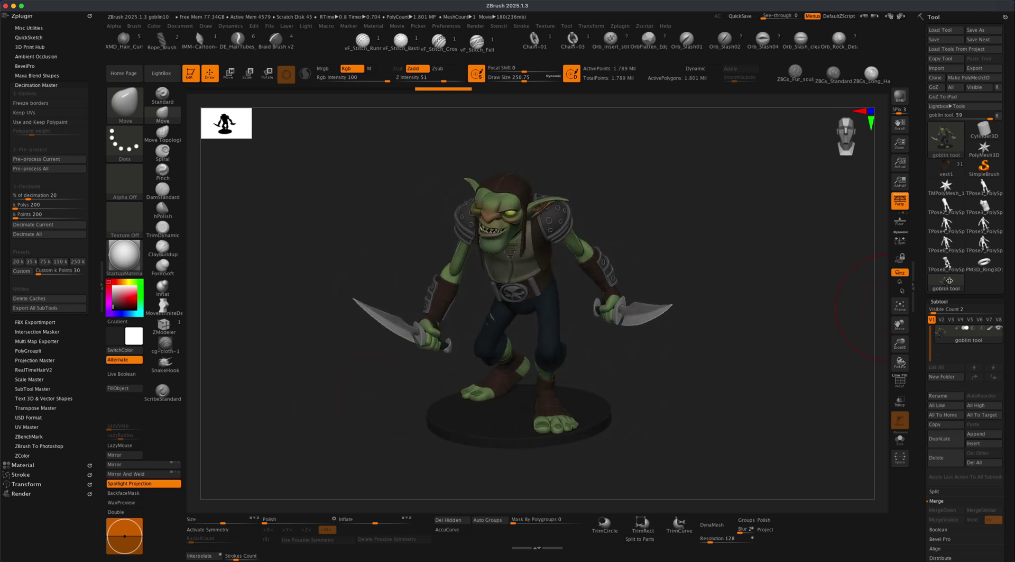
pyautogui.moveTo(1010, 245); pyautogui.dragTo(1011, 310)
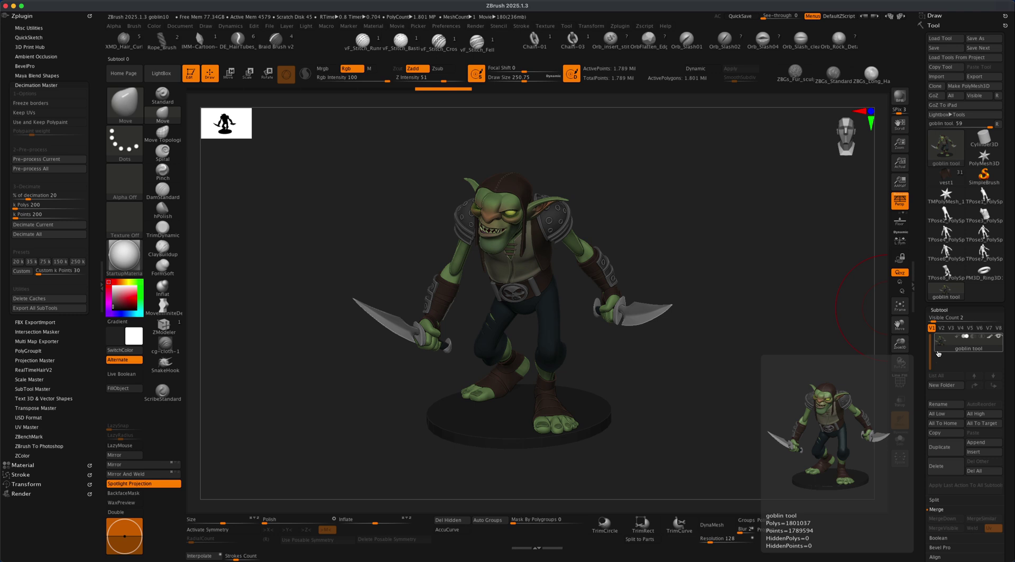
pyautogui.moveTo(959, 353)
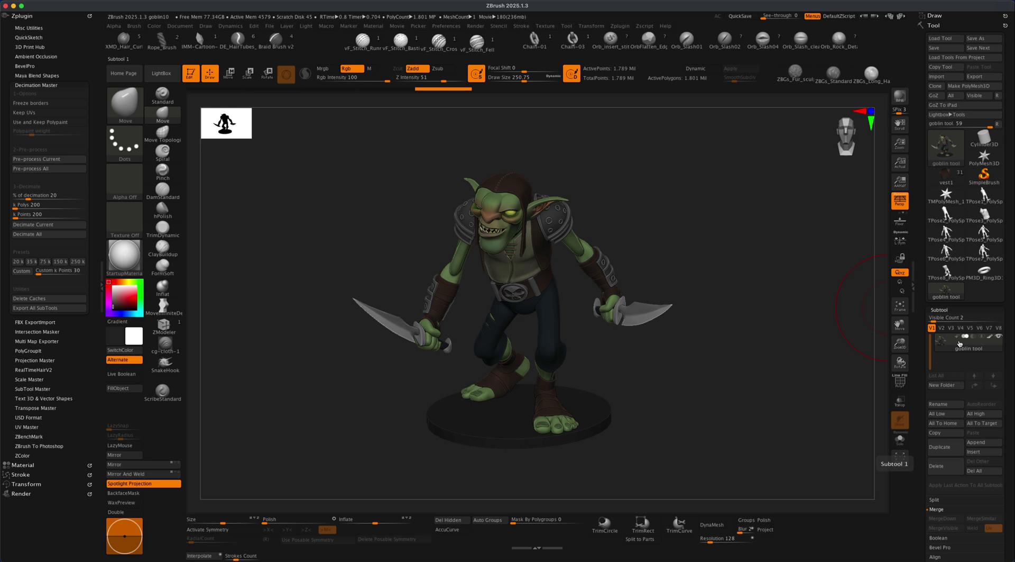
pyautogui.moveTo(808, 356); pyautogui.dragTo(784, 356)
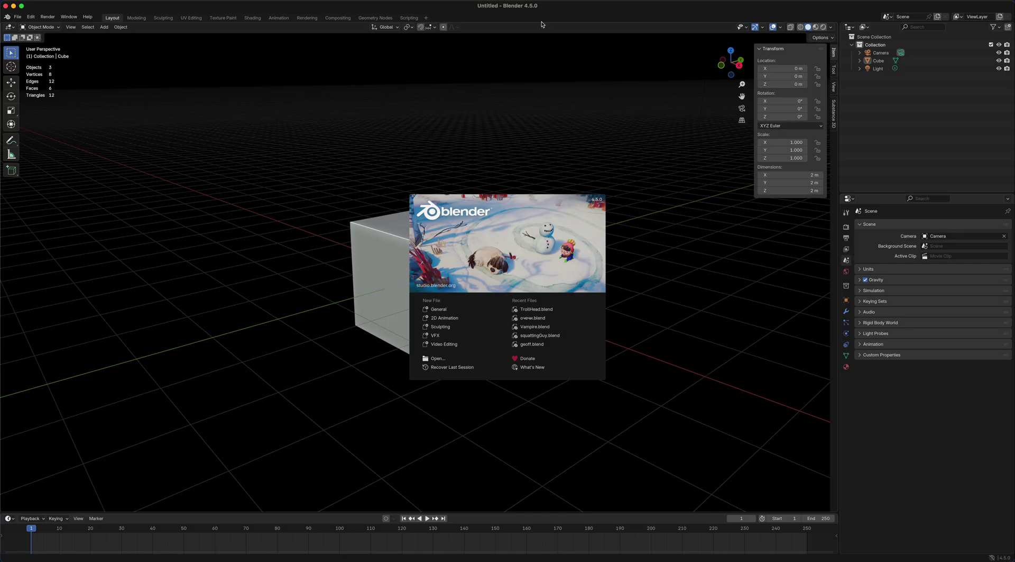
# - Switch to Blender, dismiss the splash screen and delete the default cube
pyautogui.click(646, 286)
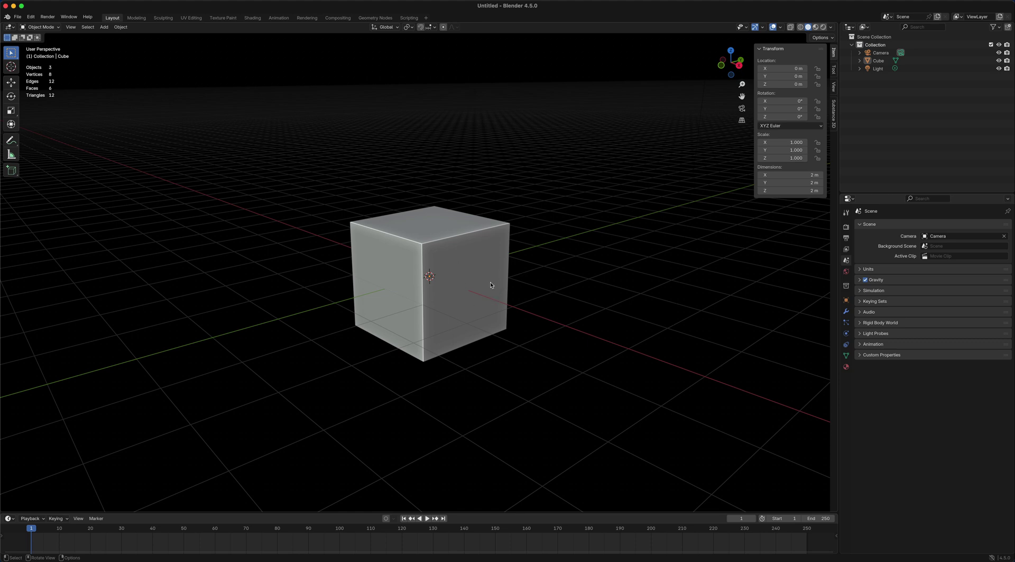
pyautogui.click(444, 222)
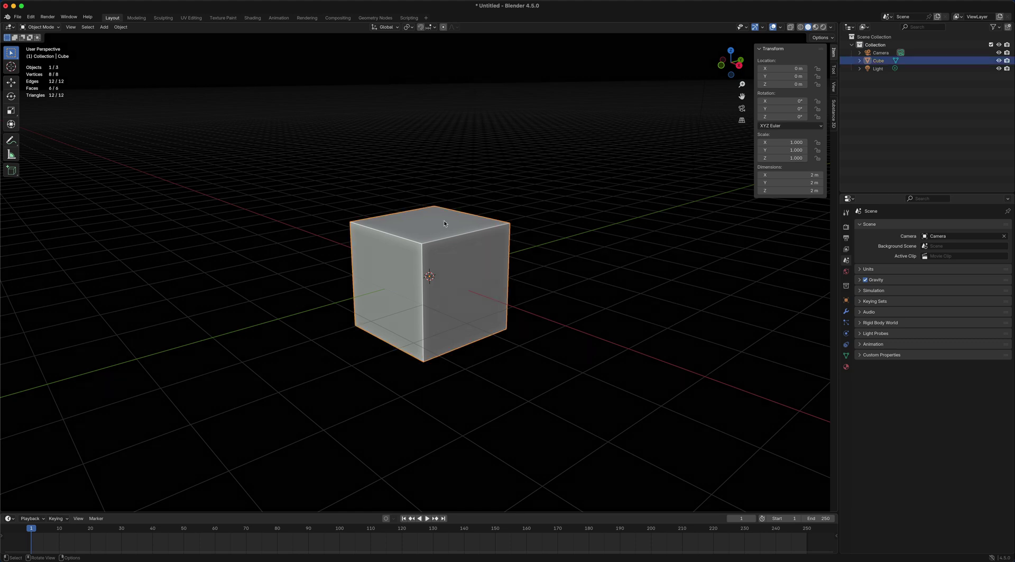
pyautogui.press('Delete')
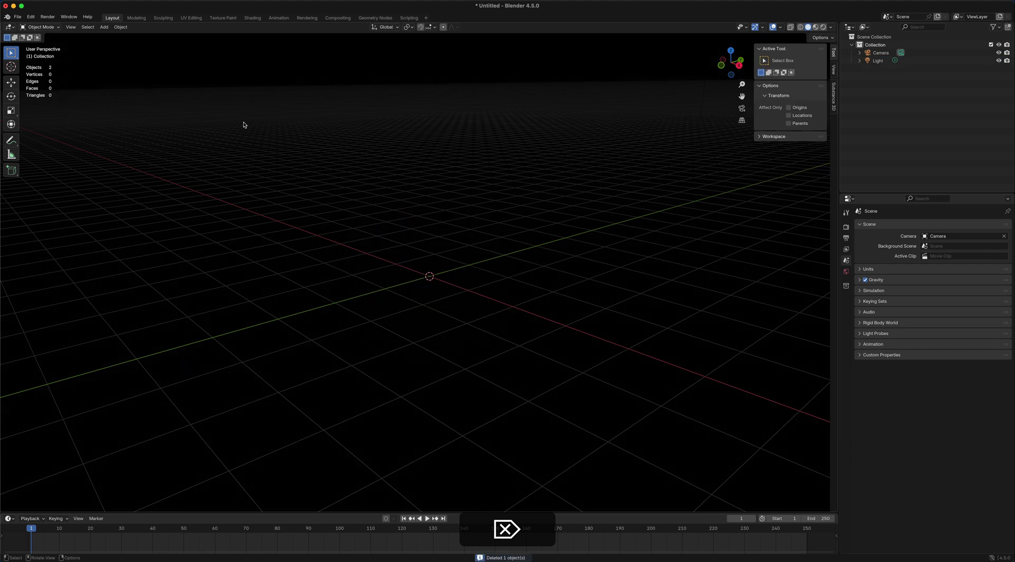
# - Import the exported Goblin model into the emptied scene
pyautogui.click(19, 16)
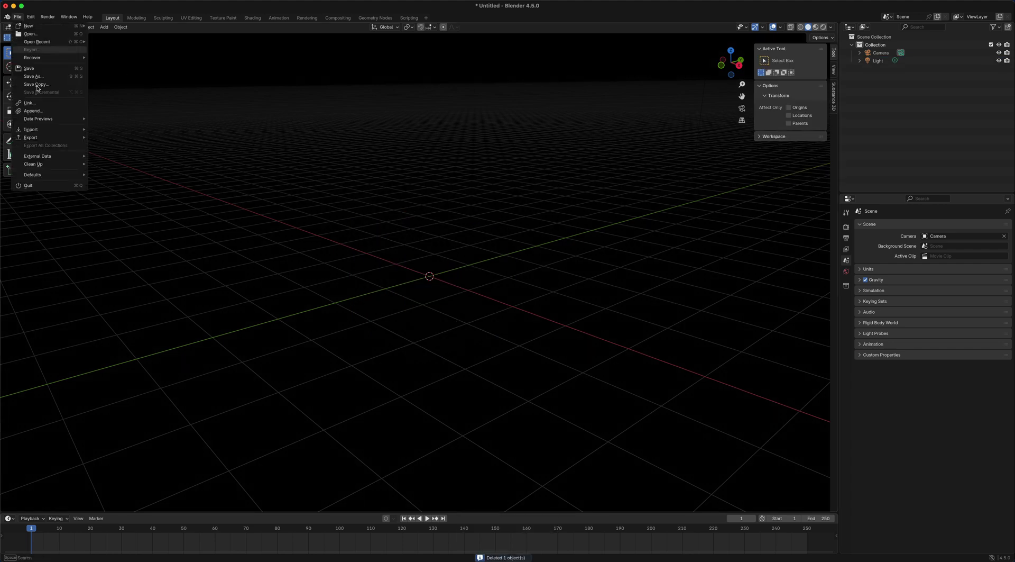
pyautogui.moveTo(52, 129)
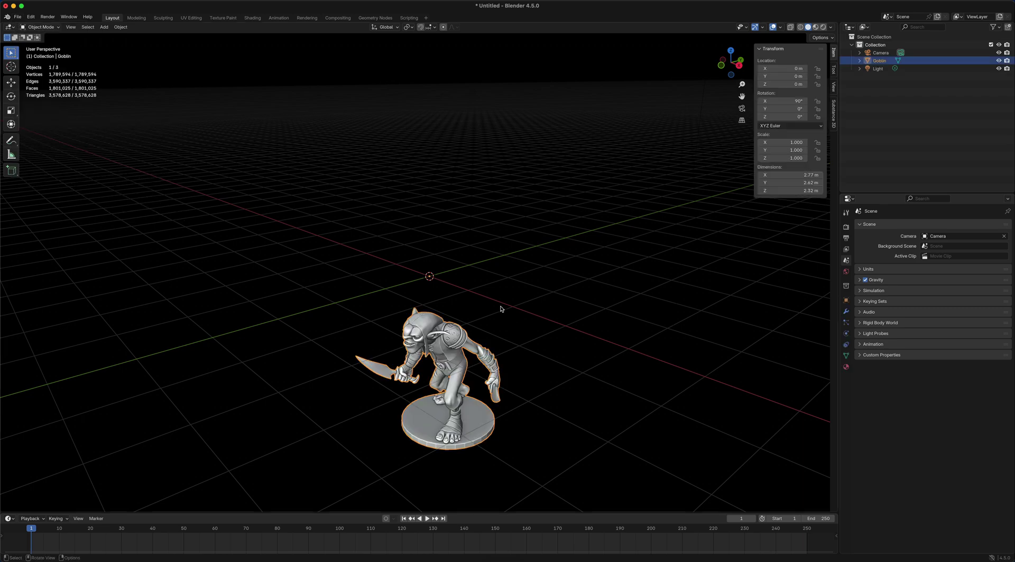
pyautogui.press('alt')
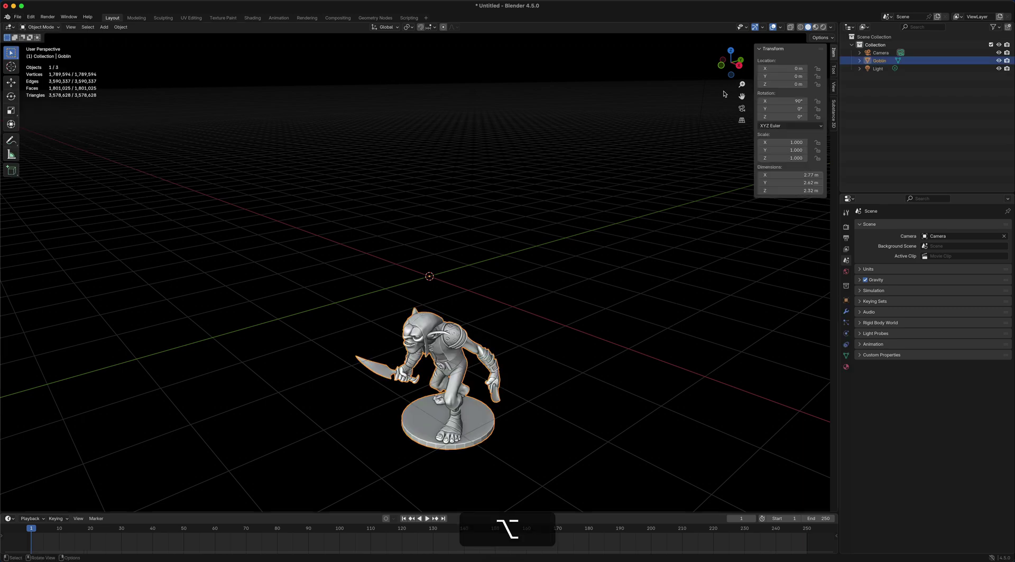
# - From the right orthographic view, move the goblin up to about Z 3.13 m so its base sits at grid level
pyautogui.click(739, 66)
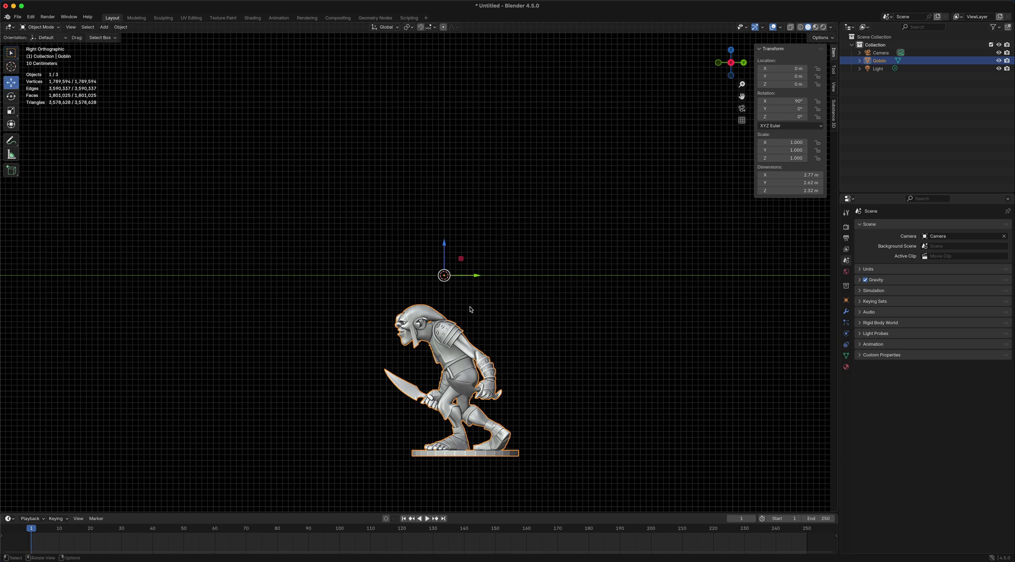
pyautogui.moveTo(445, 241); pyautogui.dragTo(621, 358)
pyautogui.click(634, 323)
pyautogui.keyDown('alt'); pyautogui.moveTo(680, 286); pyautogui.dragTo(690, 281); pyautogui.keyUp('alt')
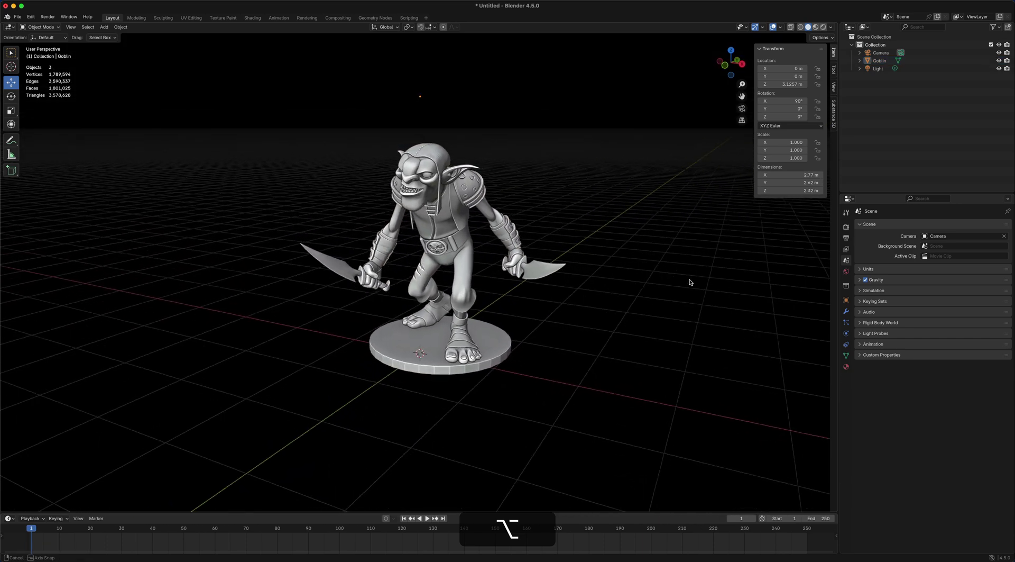
# - Compare the goblin with the viewport's Cavity shading off and on, leaving Cavity enabled
pyautogui.click(832, 29)
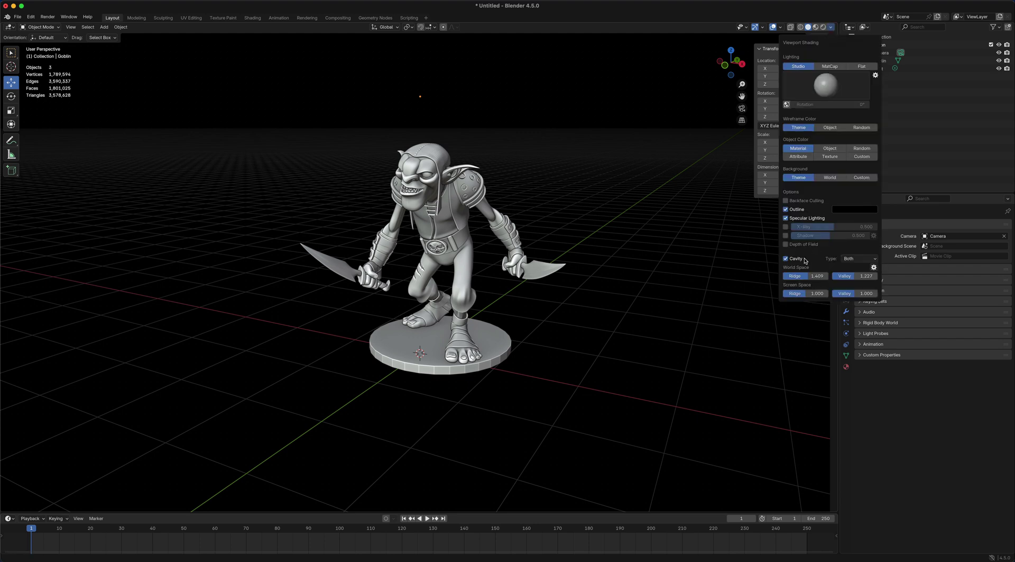
pyautogui.click(786, 258)
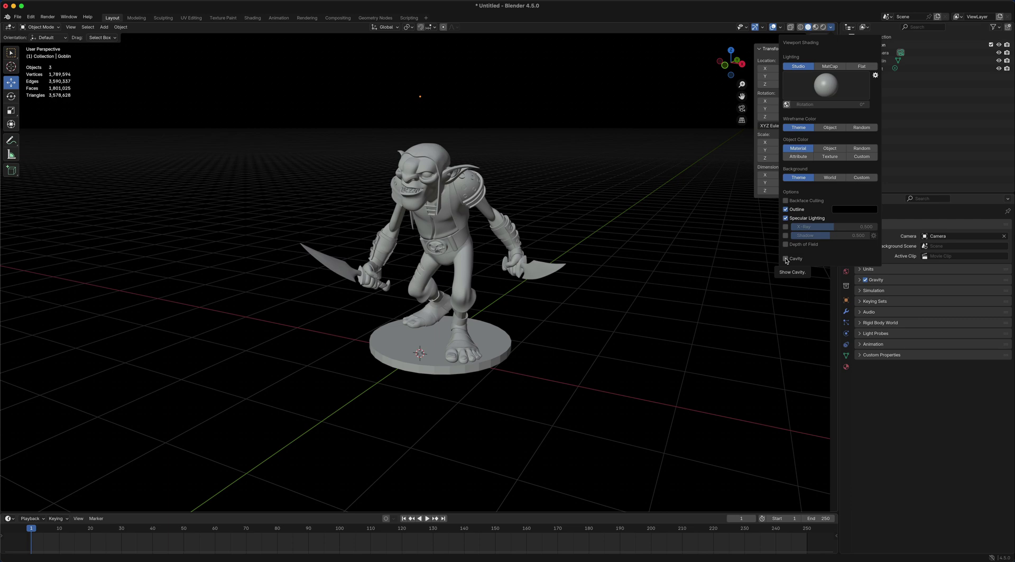
pyautogui.click(786, 259)
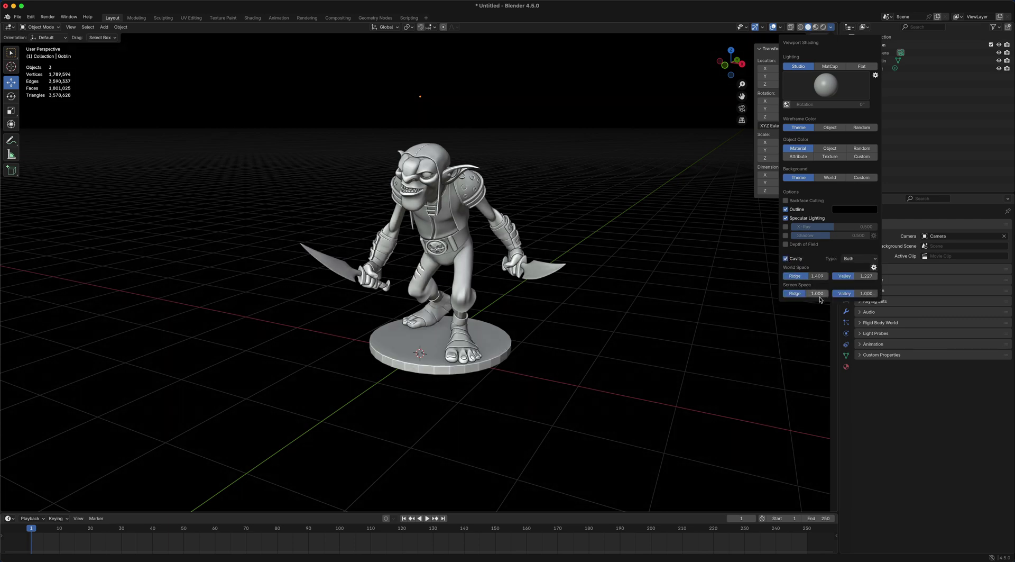
# - Strengthen the Cavity shading by raising world-space ridge to about 2.16, screen-space ridge to about 1.22, and both valley values
pyautogui.moveTo(633, 314)
pyautogui.keyDown('alt'); pyautogui.mouseDown()
pyautogui.moveTo(582, 315)
pyautogui.moveTo(630, 315)
pyautogui.mouseUp(); pyautogui.keyUp('alt')
pyautogui.click(831, 26)
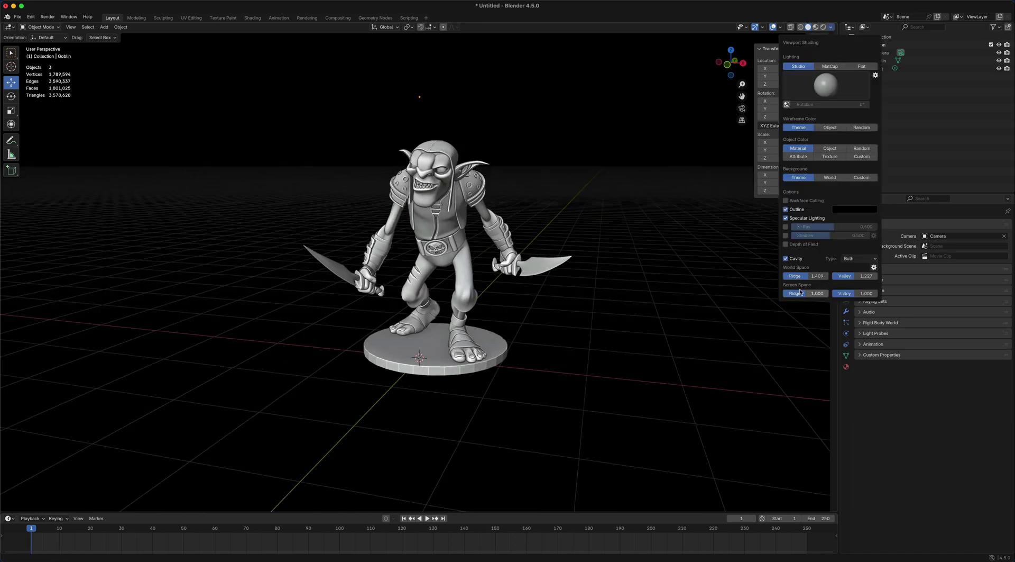
pyautogui.moveTo(808, 277)
pyautogui.mouseDown()
pyautogui.moveTo(846, 277)
pyautogui.moveTo(796, 276)
pyautogui.moveTo(854, 278)
pyautogui.moveTo(784, 291)
pyautogui.moveTo(878, 293)
pyautogui.moveTo(853, 293)
pyautogui.mouseUp()
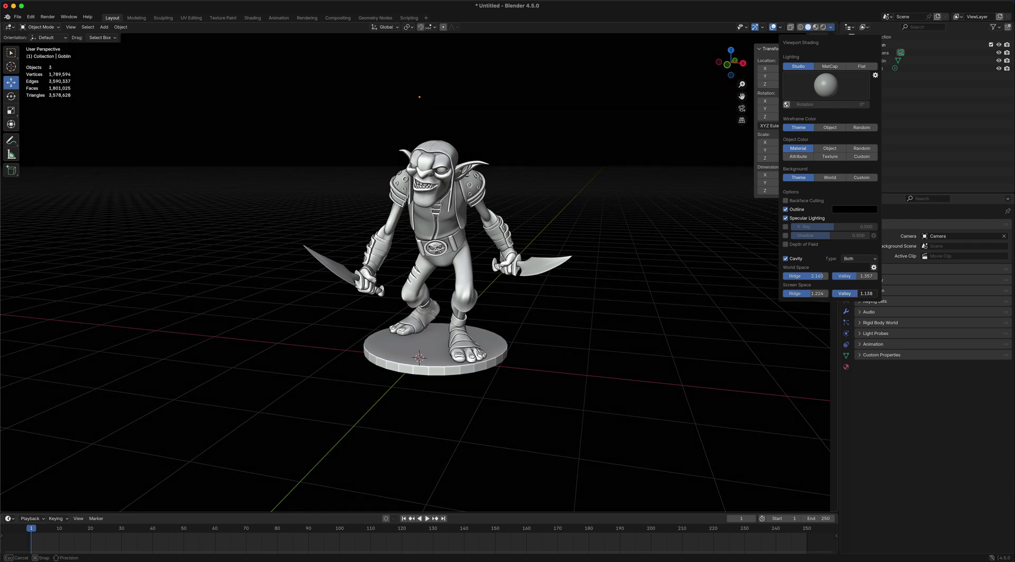
pyautogui.moveTo(856, 293); pyautogui.dragTo(856, 293)
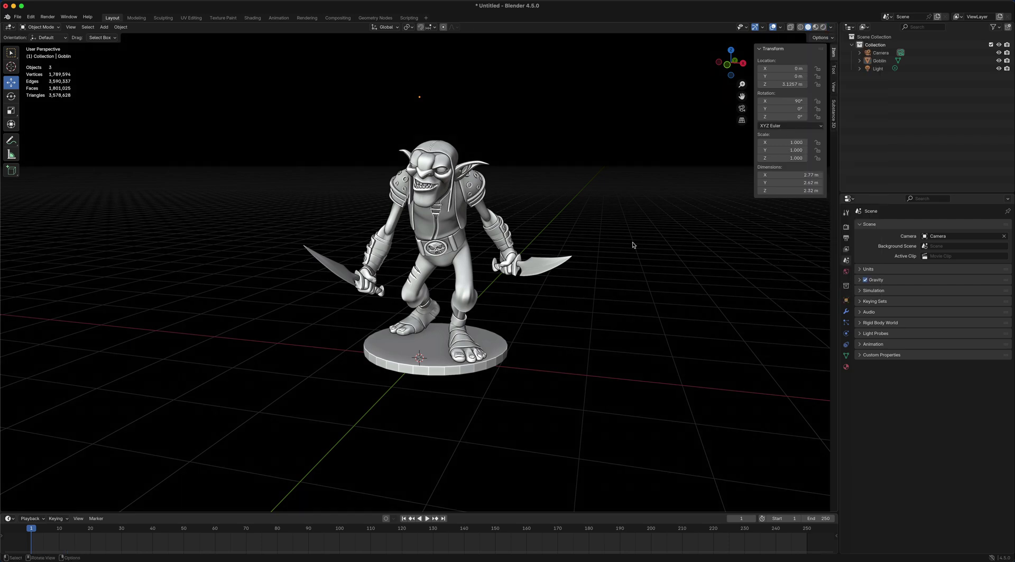
# - Switch the viewport shading to Material Preview to show the goblin's material
pyautogui.keyDown('alt'); pyautogui.moveTo(607, 244); pyautogui.dragTo(698, 264); pyautogui.keyUp('alt')
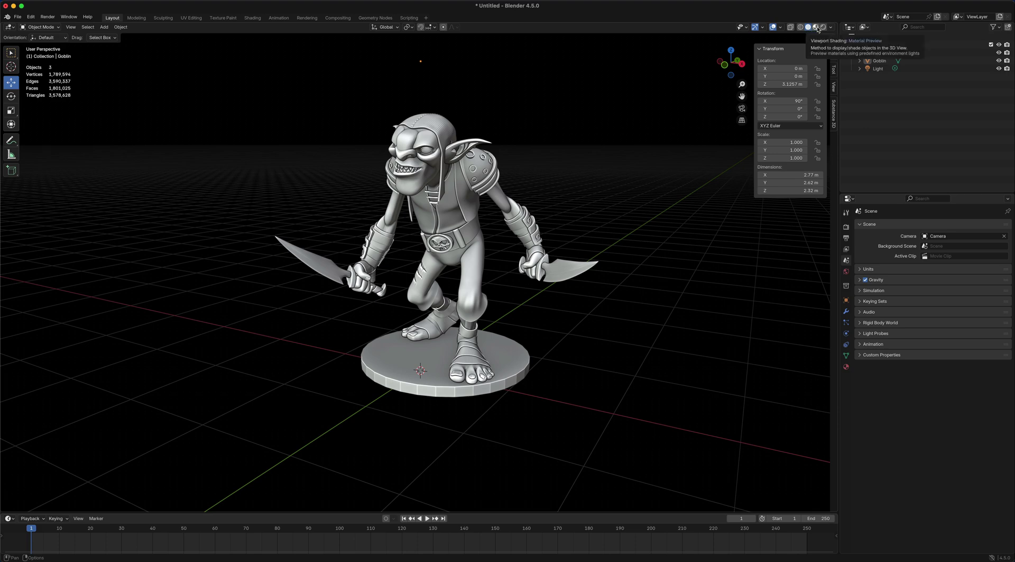
pyautogui.click(817, 29)
pyautogui.moveTo(693, 210)
pyautogui.keyDown('alt'); pyautogui.mouseDown()
pyautogui.moveTo(603, 208)
pyautogui.moveTo(481, 126)
pyautogui.mouseUp(); pyautogui.keyUp('alt')
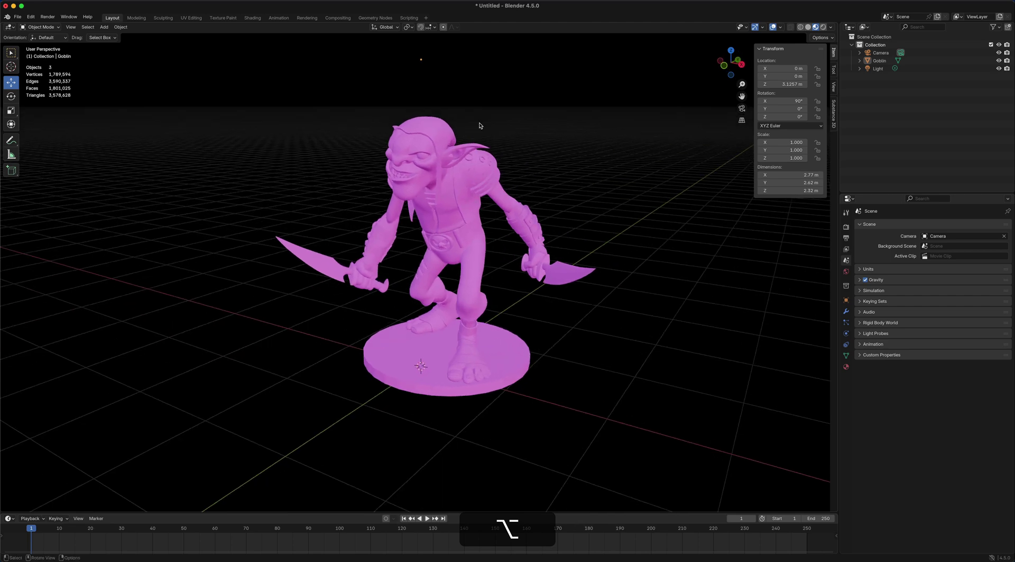
# - Open the selected goblin's material nodes in the Shading workspace and shift the Goblin.bmp image texture node slightly
pyautogui.click(426, 152)
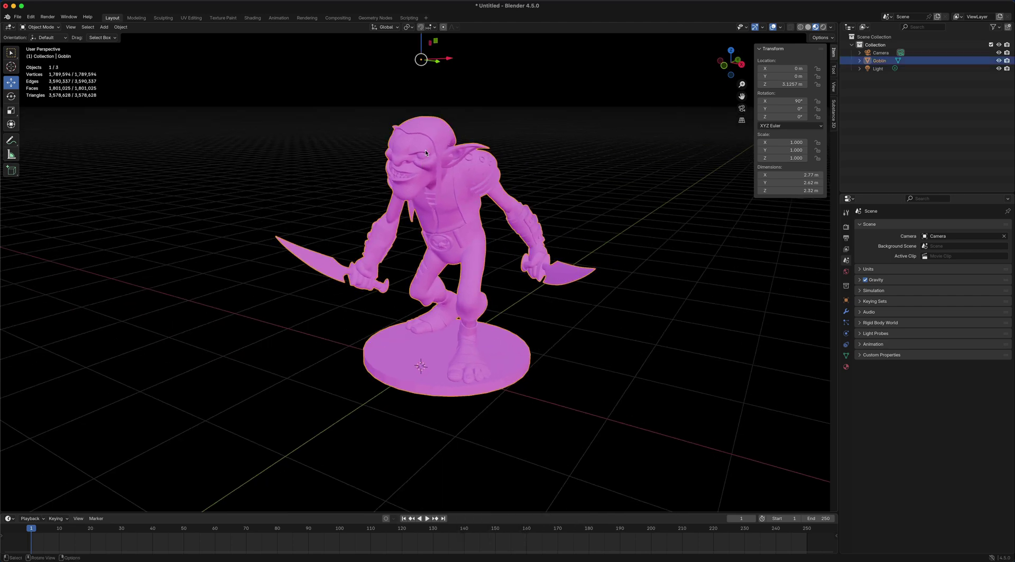
pyautogui.click(252, 18)
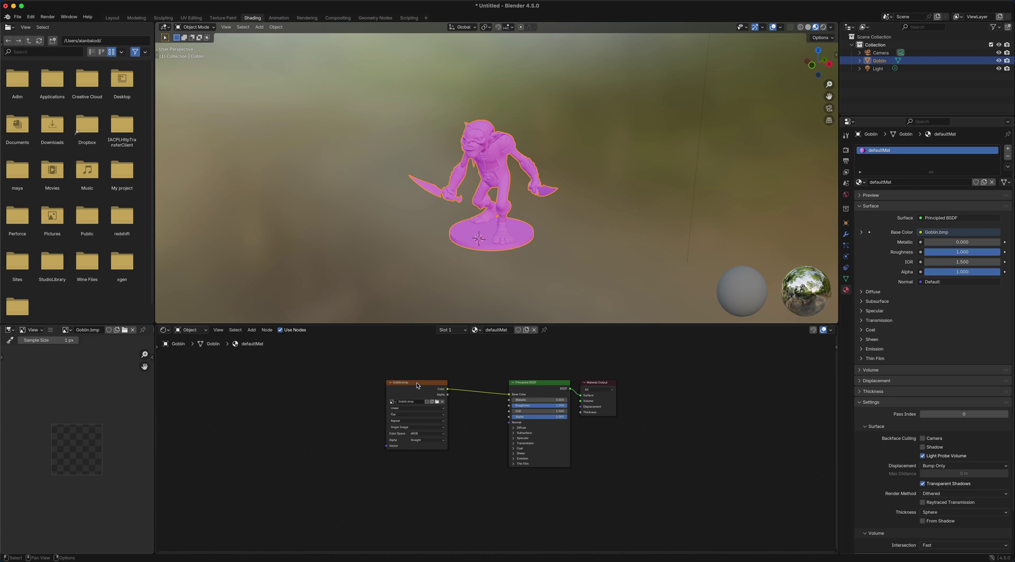
pyautogui.moveTo(417, 385)
pyautogui.mouseDown()
pyautogui.moveTo(430, 367)
pyautogui.moveTo(416, 380)
pyautogui.mouseUp()
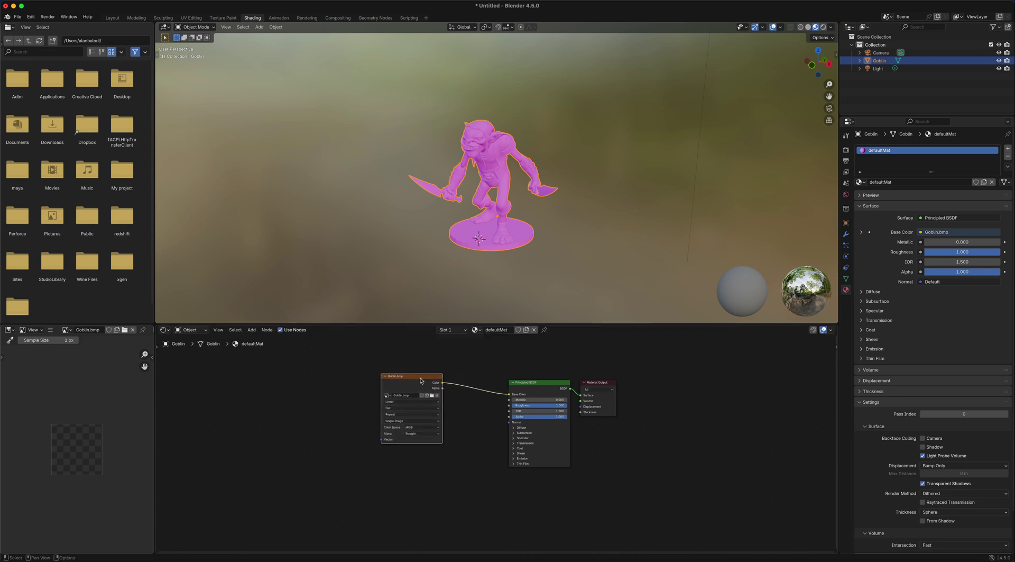
# - Delete the Goblin.bmp image texture node and add an Attribute node beside the Principled BSDF
pyautogui.press('BackSpace')
pyautogui.press('alt')
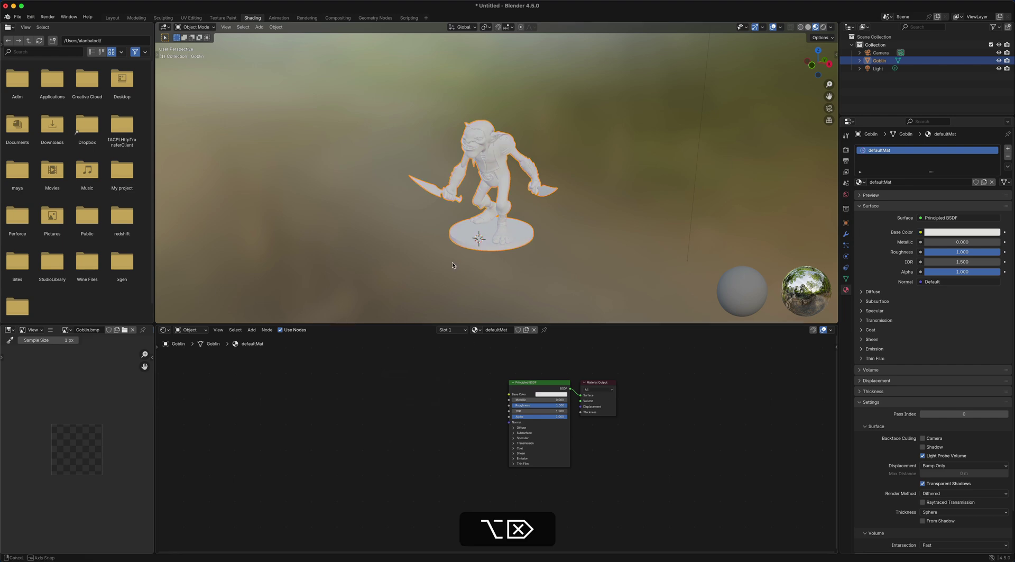
pyautogui.hotkey('shift', 'a')
pyautogui.click(418, 382)
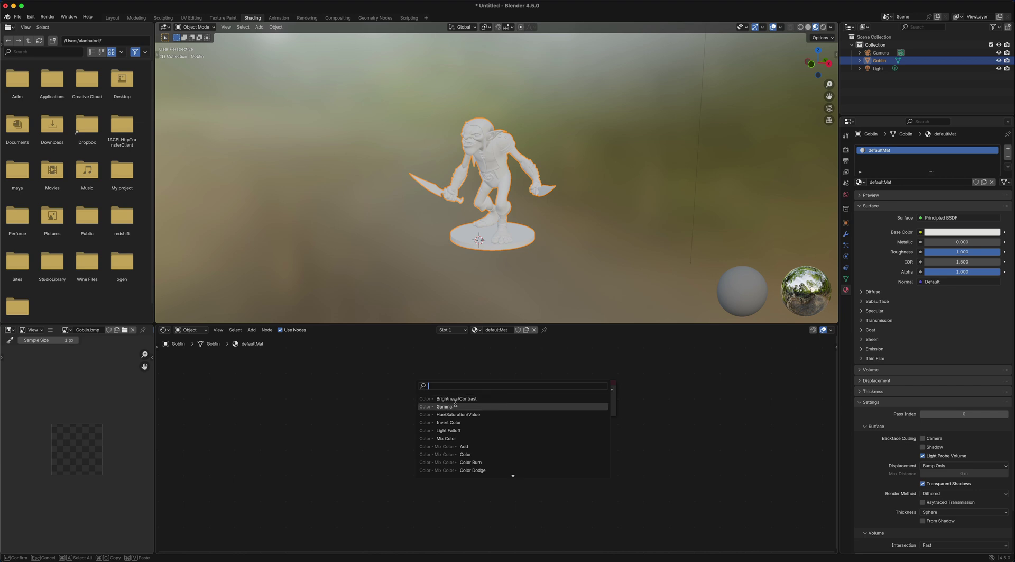
pyautogui.write('attribute')
pyautogui.press('Return')
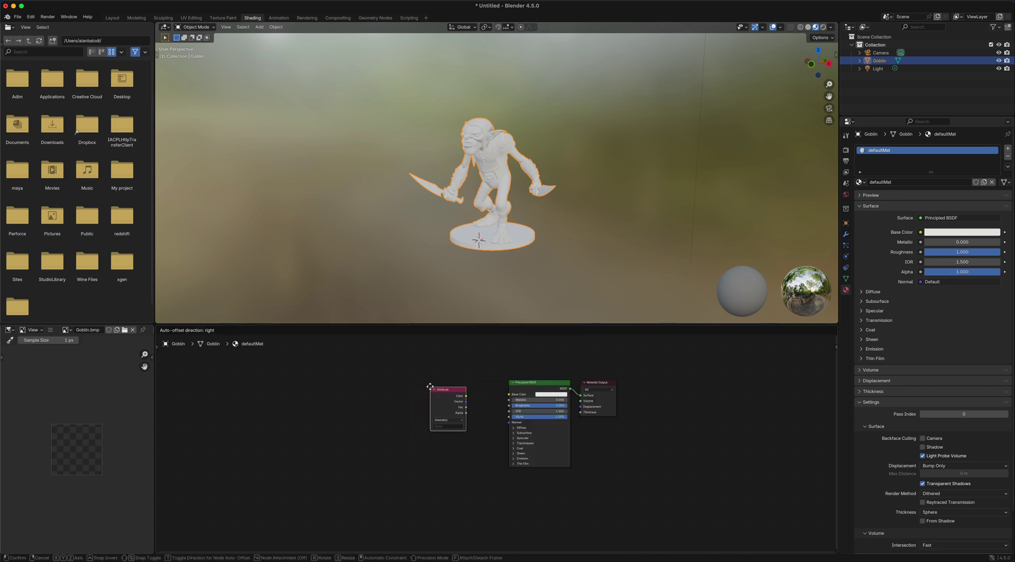
pyautogui.click(430, 386)
# - Connect the Attribute node's Color output to the Principled BSDF's Base Color and set the attribute name to Color
pyautogui.moveTo(466, 396); pyautogui.dragTo(511, 397)
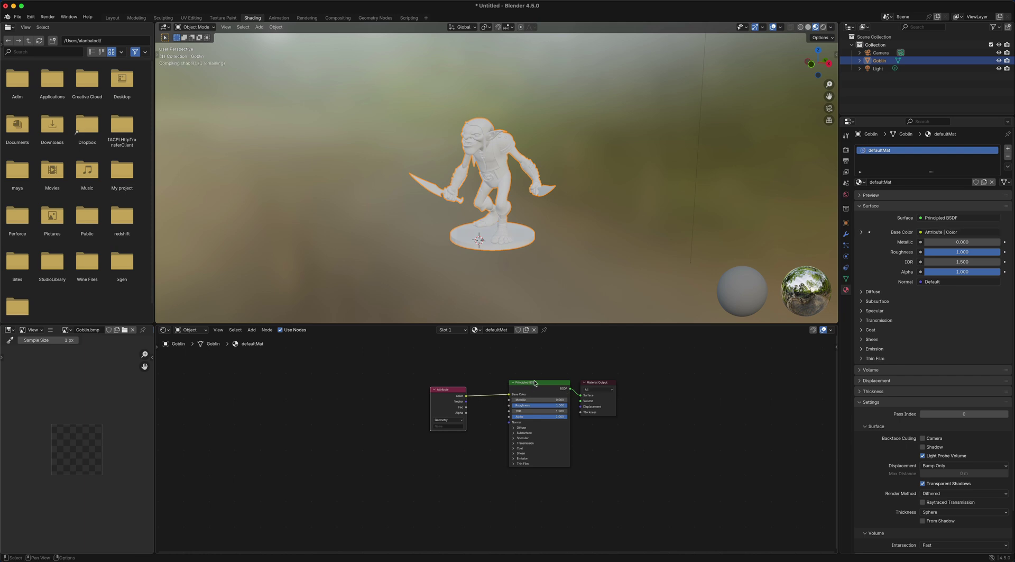
pyautogui.click(444, 428)
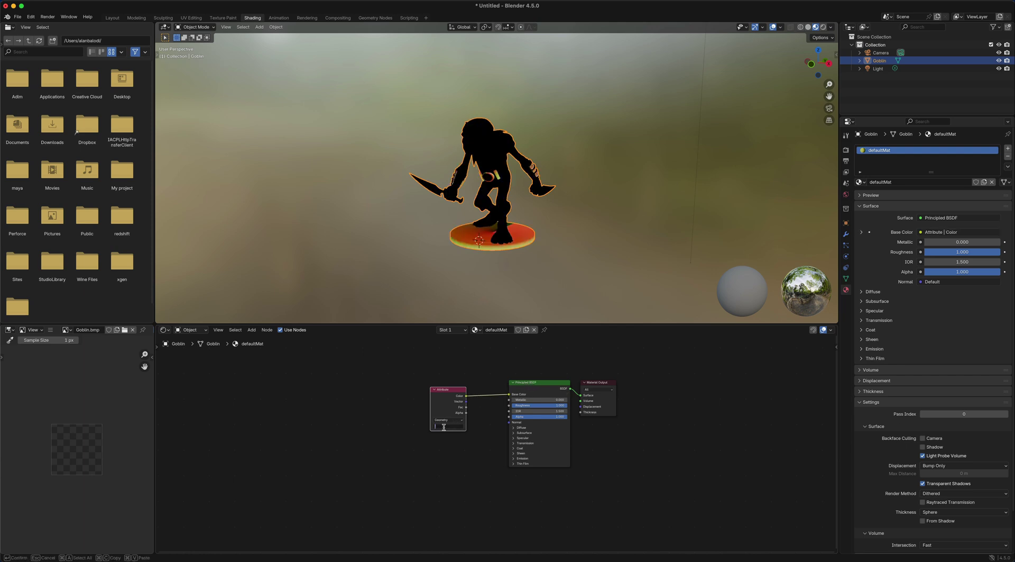
pyautogui.write('Color')
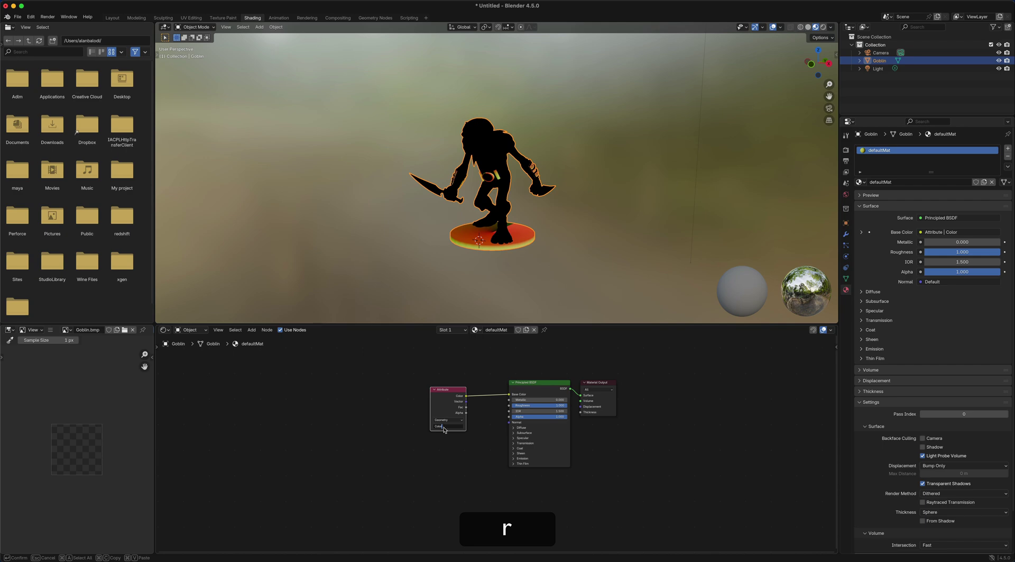
pyautogui.press('Return')
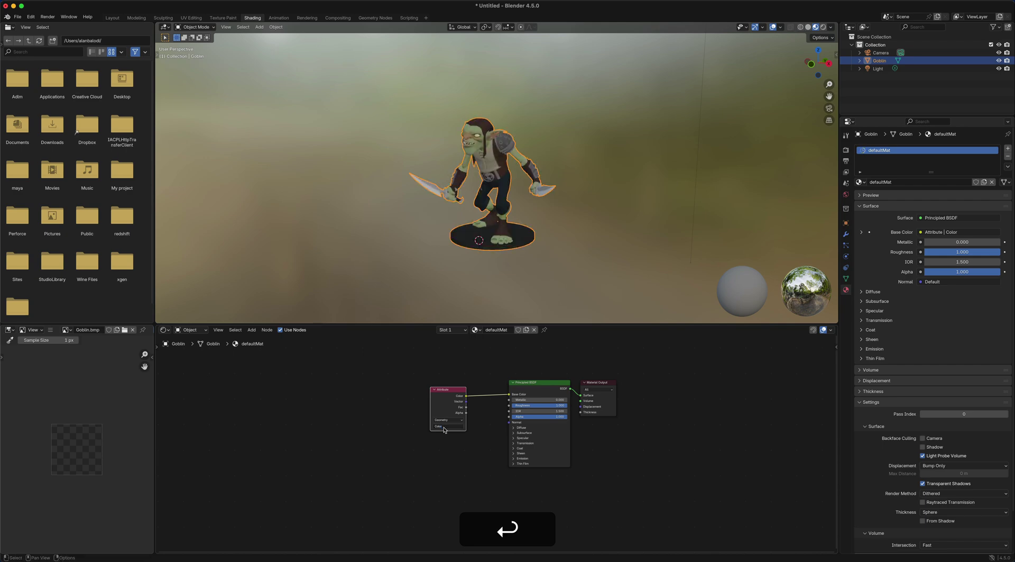
# - Move the Attribute node farther from the Principled BSDF and add a Hue/Saturation/Value node between them, just below their link
pyautogui.keyDown('alt'); pyautogui.moveTo(436, 255); pyautogui.dragTo(648, 257); pyautogui.keyUp('alt')
pyautogui.moveTo(452, 391); pyautogui.dragTo(424, 384)
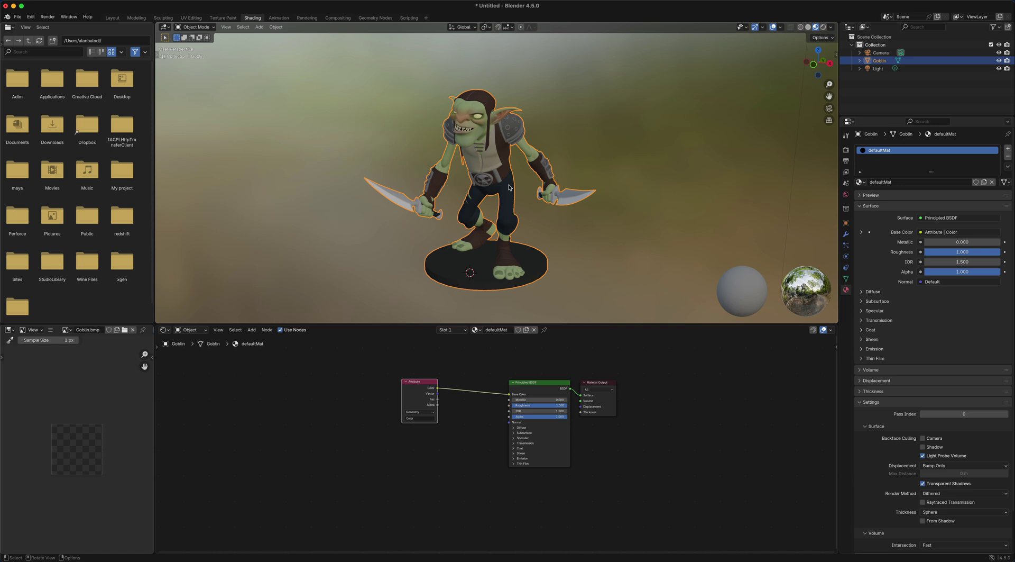
pyautogui.keyDown('alt'); pyautogui.moveTo(510, 187); pyautogui.dragTo(468, 191); pyautogui.keyUp('alt')
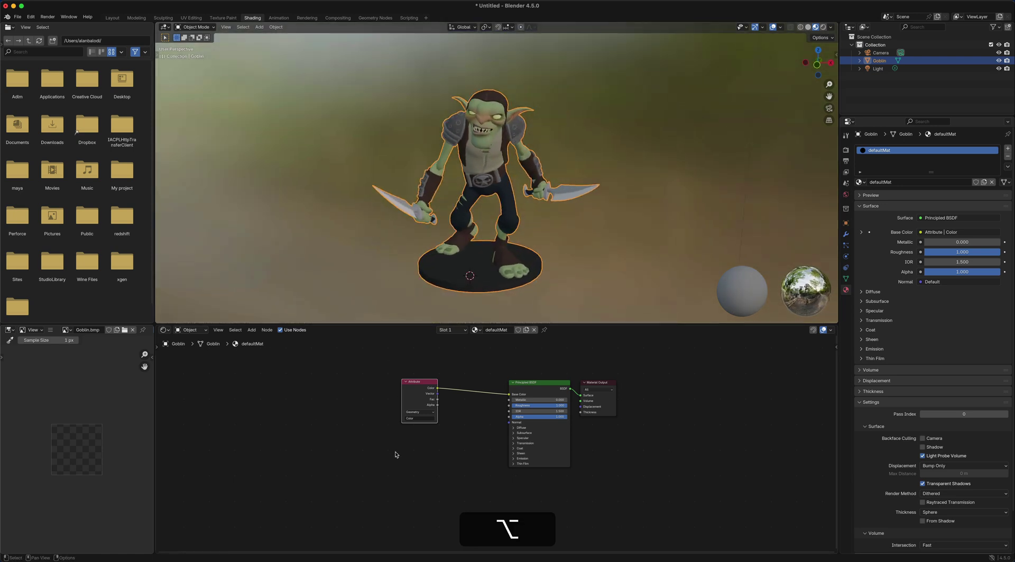
pyautogui.hotkey('shift', 'a')
pyautogui.moveTo(469, 435)
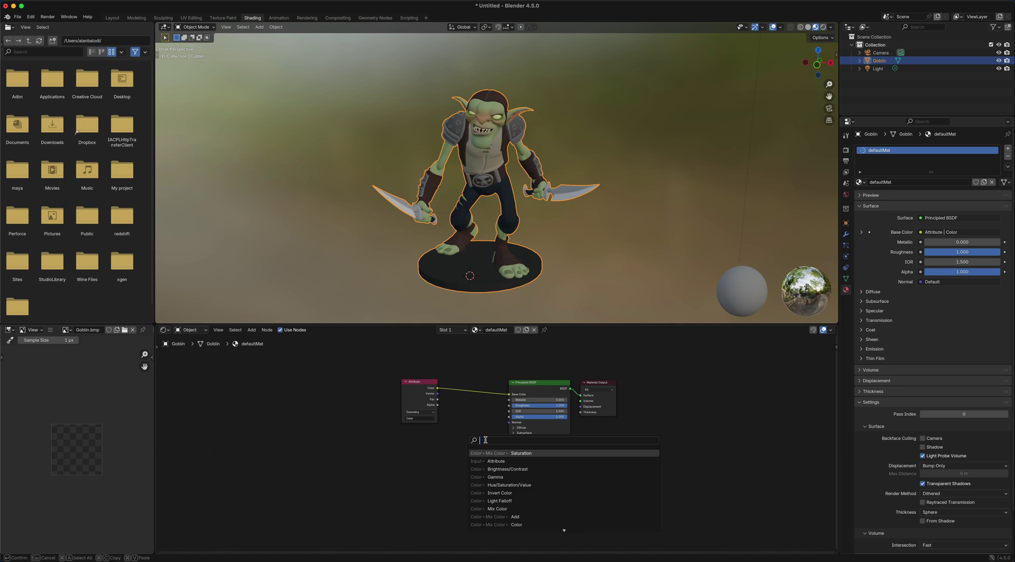
pyautogui.write('sat')
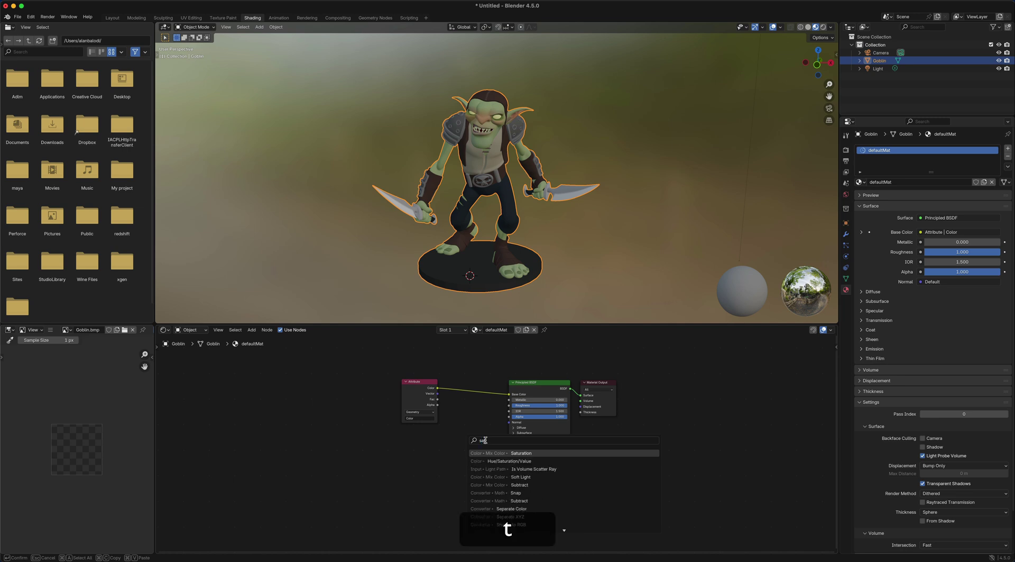
pyautogui.click(514, 461)
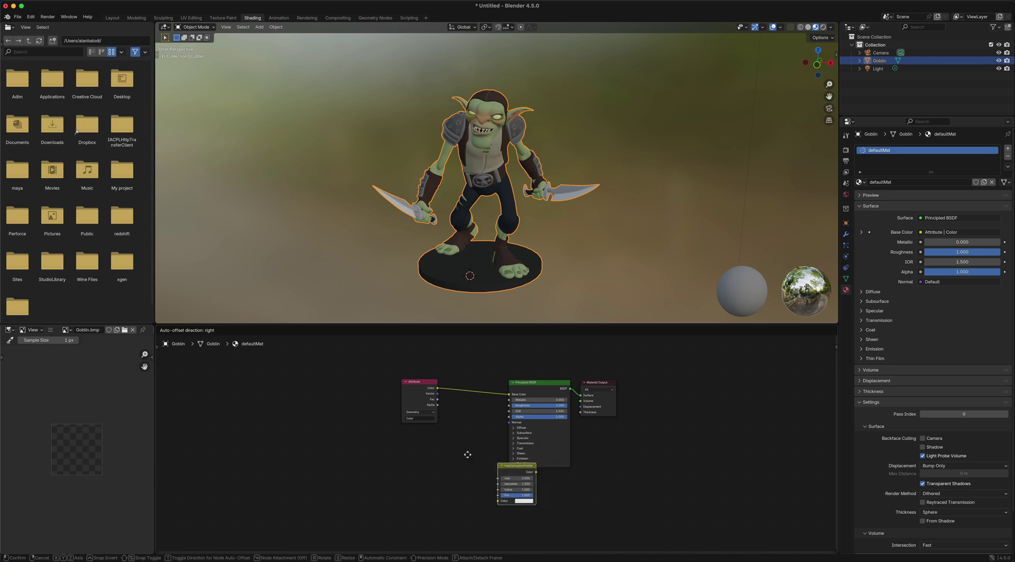
pyautogui.click(451, 436)
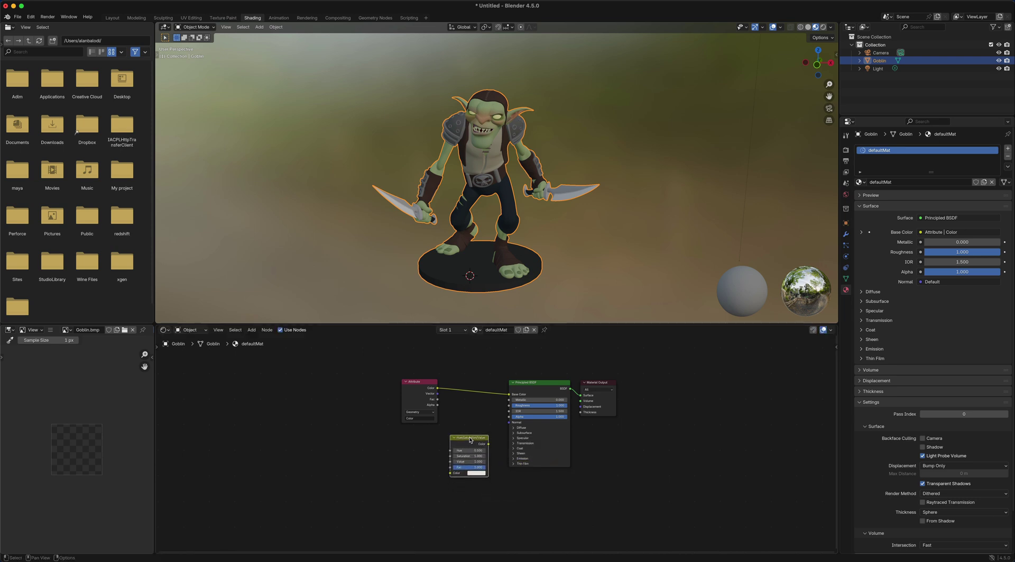
pyautogui.moveTo(471, 438); pyautogui.dragTo(472, 423)
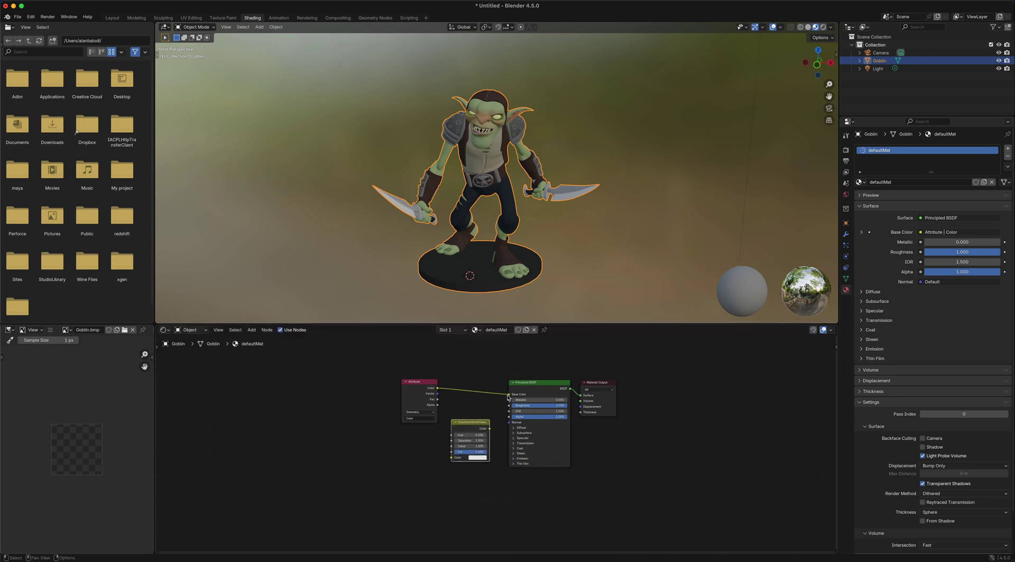
# - Route the Attribute color through the Hue/Saturation/Value node into Base Color and space out the connected nodes
pyautogui.moveTo(509, 396); pyautogui.dragTo(451, 457)
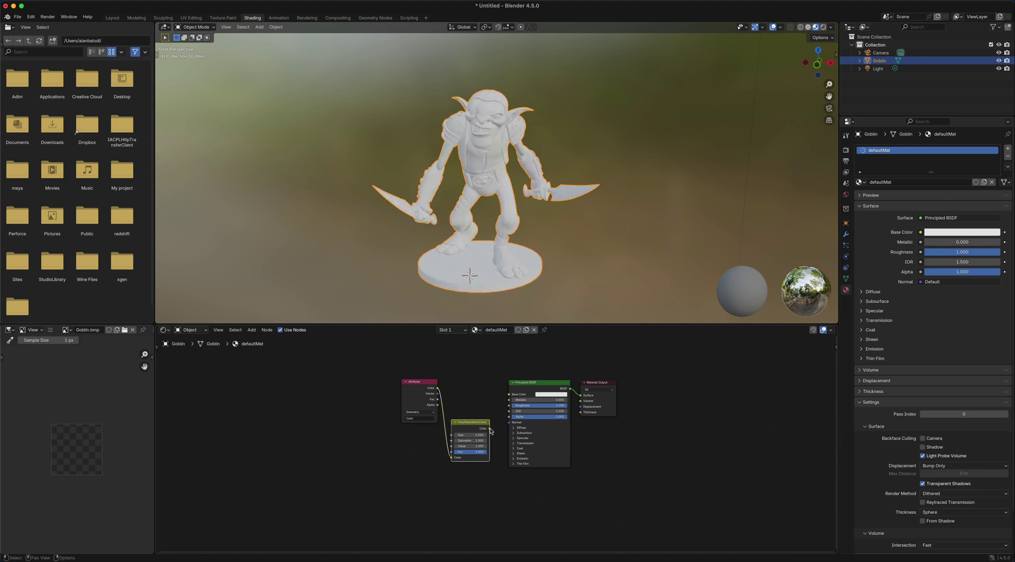
pyautogui.moveTo(490, 430); pyautogui.dragTo(508, 396)
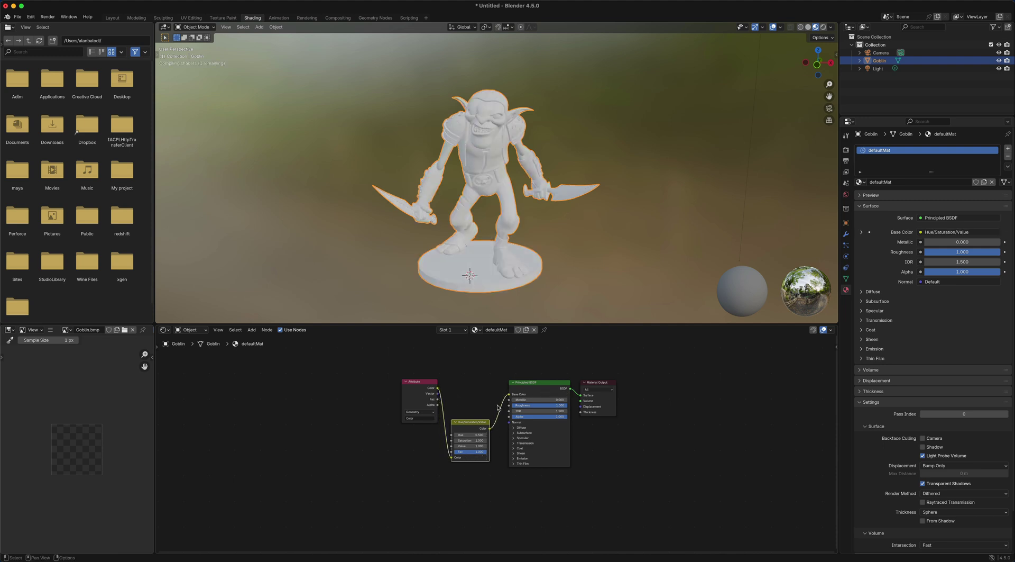
pyautogui.moveTo(420, 384); pyautogui.dragTo(366, 379)
pyautogui.moveTo(464, 422); pyautogui.dragTo(440, 394)
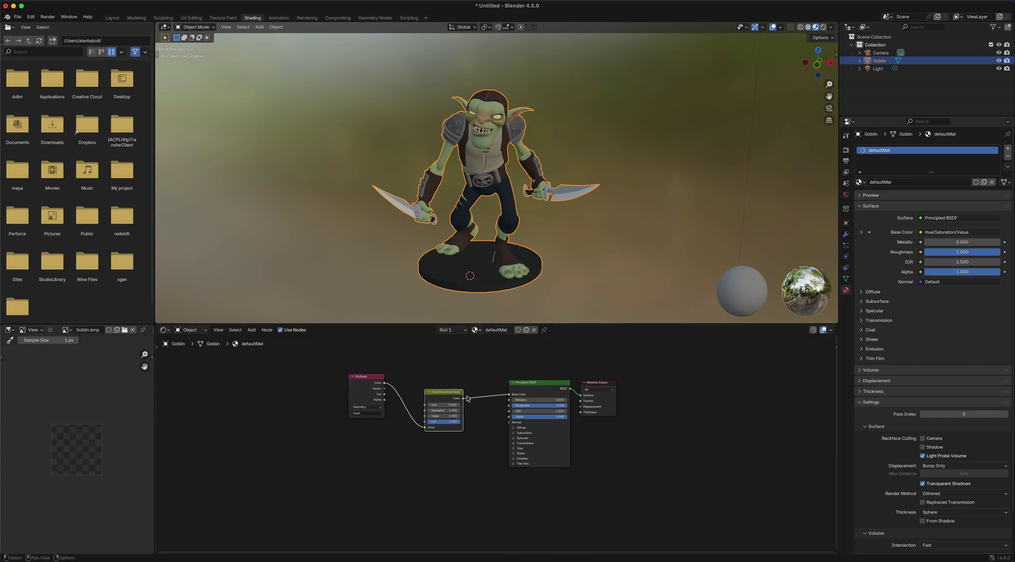
pyautogui.moveTo(525, 391); pyautogui.dragTo(513, 389)
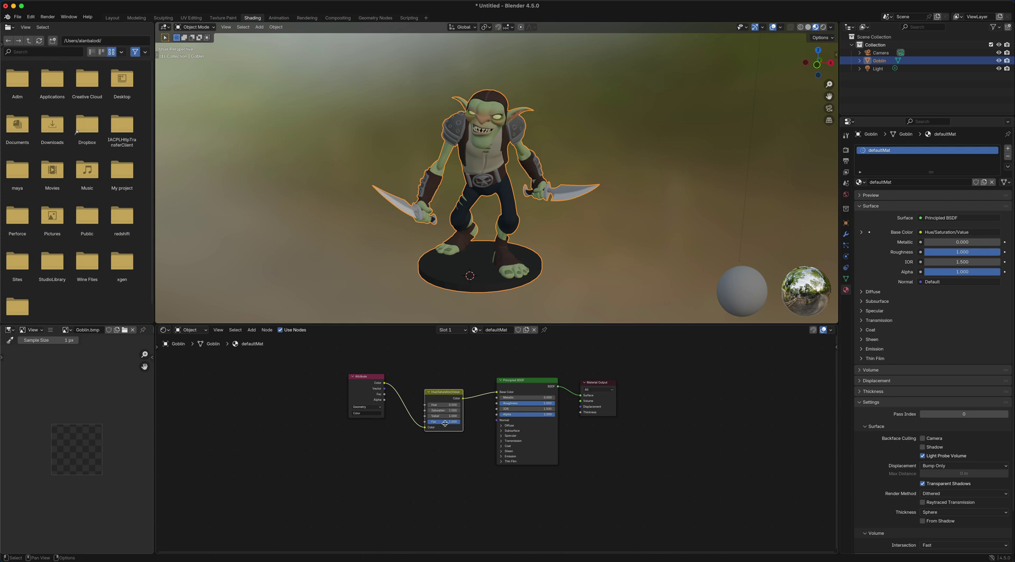
# - Try a Saturation of 1.5 on the Hue/Saturation/Value node and check the goblin's colors
pyautogui.scroll(4, 463, 464)
pyautogui.moveTo(433, 458); pyautogui.dragTo(465, 502, button='middle')
pyautogui.scroll(2, 465, 502)
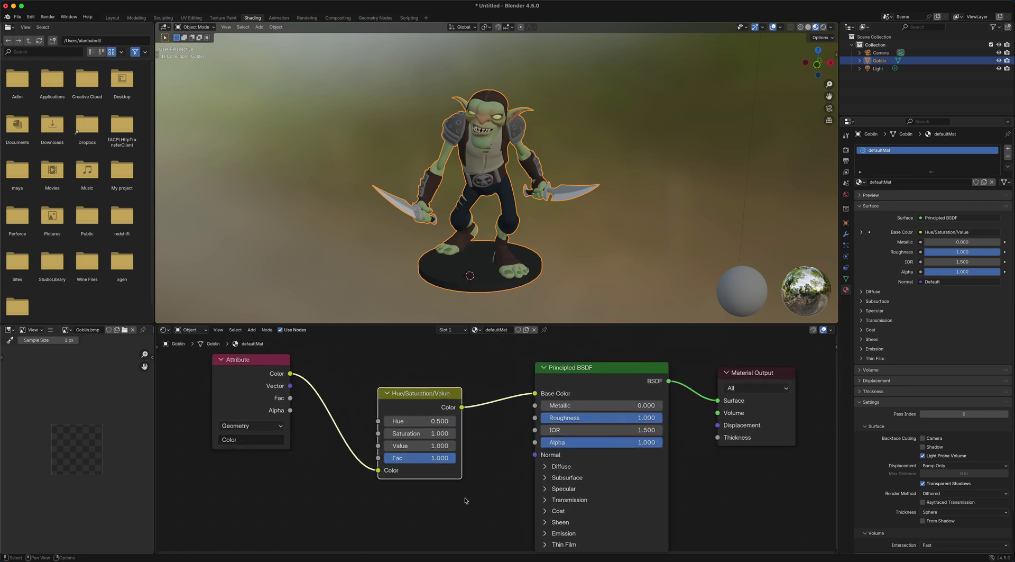
pyautogui.click(440, 421)
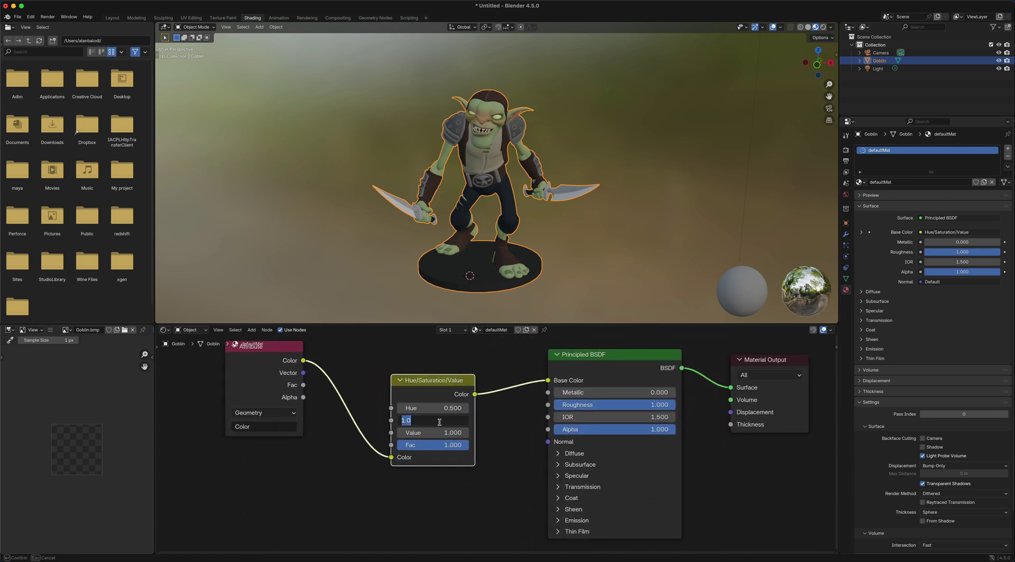
pyautogui.write('1.')
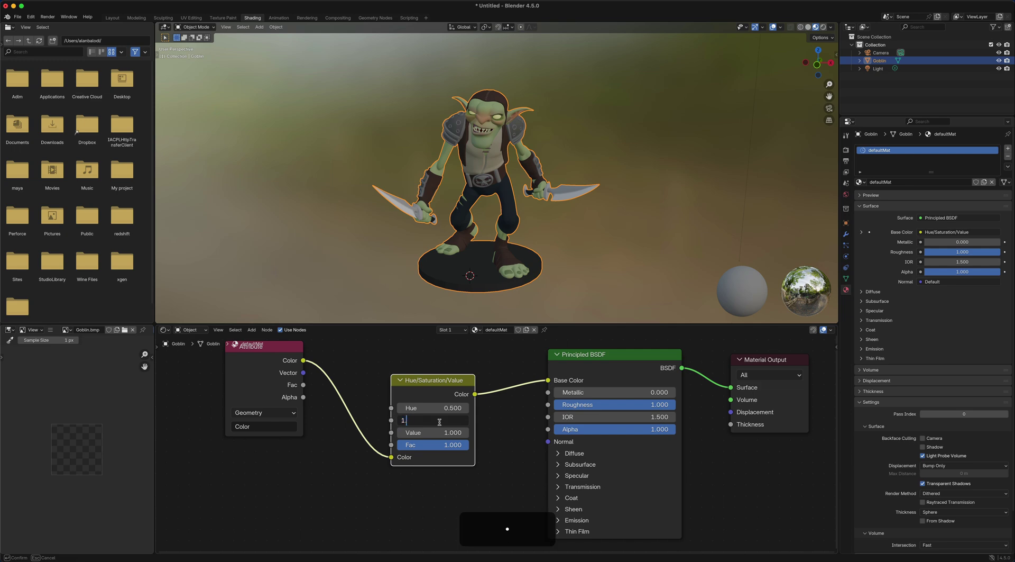
pyautogui.write('5')
pyautogui.press('Return')
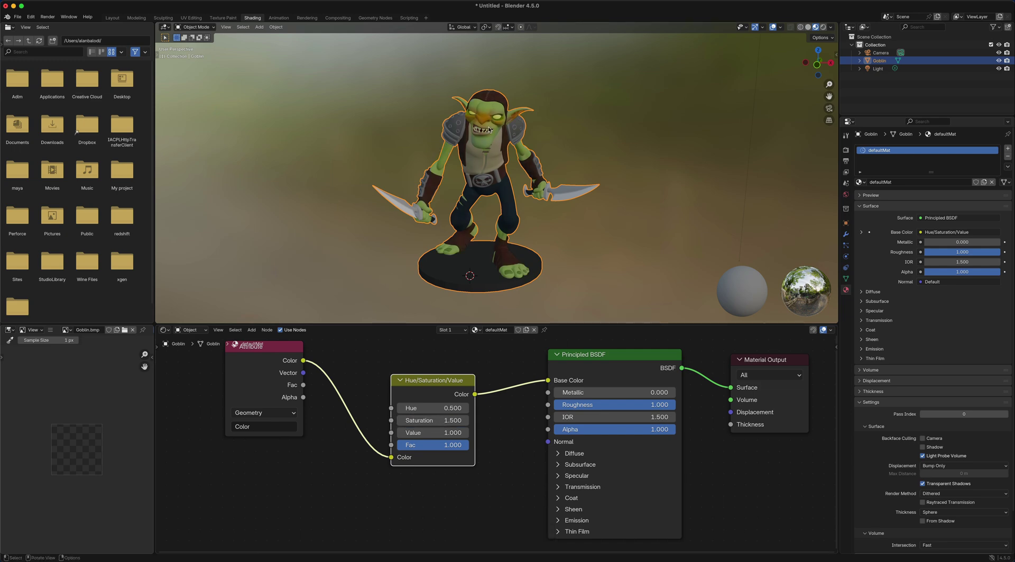
pyautogui.keyDown('alt'); pyautogui.moveTo(599, 233); pyautogui.dragTo(576, 236); pyautogui.keyUp('alt')
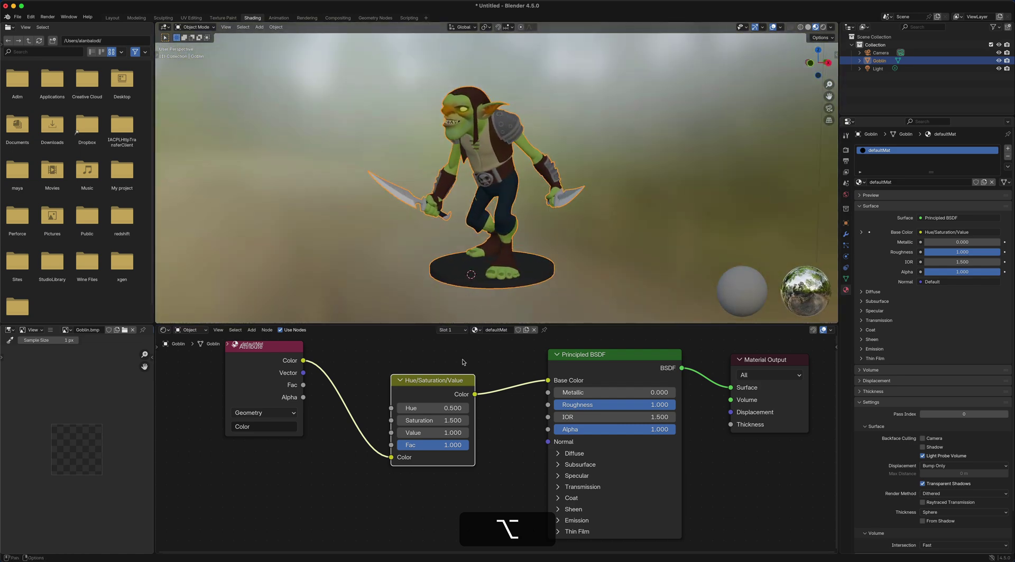
# - Set the Hue/Saturation/Value node's Saturation to 1.2 and check the goblin's colors
pyautogui.click(446, 421)
pyautogui.write('1')
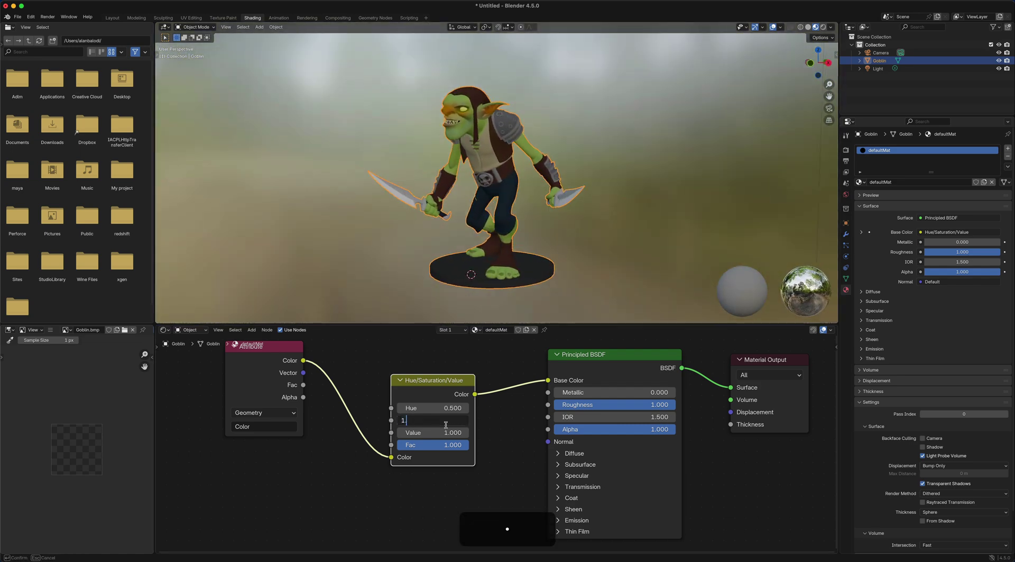
pyautogui.write('.2')
pyautogui.press('Return')
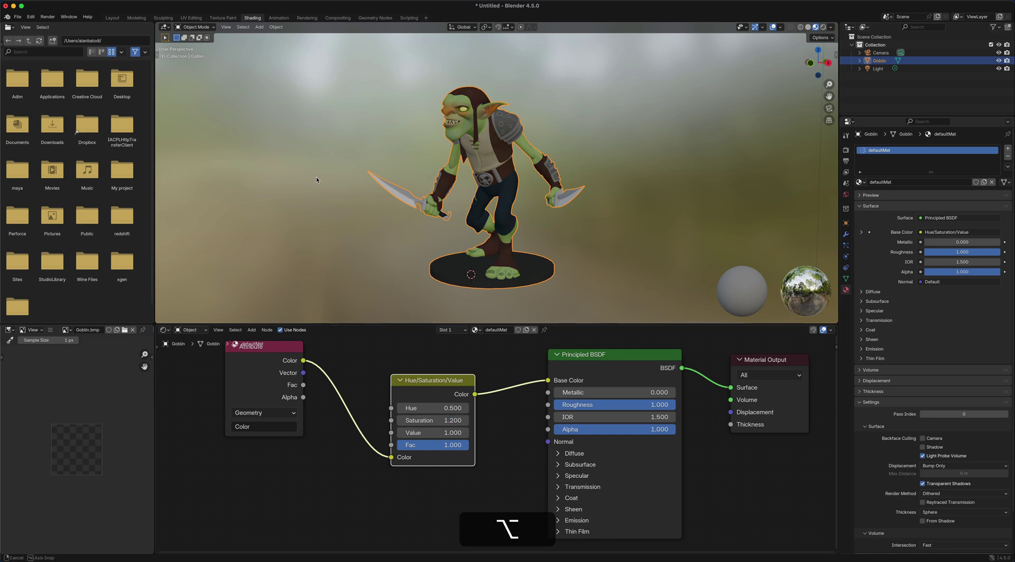
pyautogui.keyDown('alt'); pyautogui.moveTo(525, 242); pyautogui.dragTo(450, 222); pyautogui.keyUp('alt')
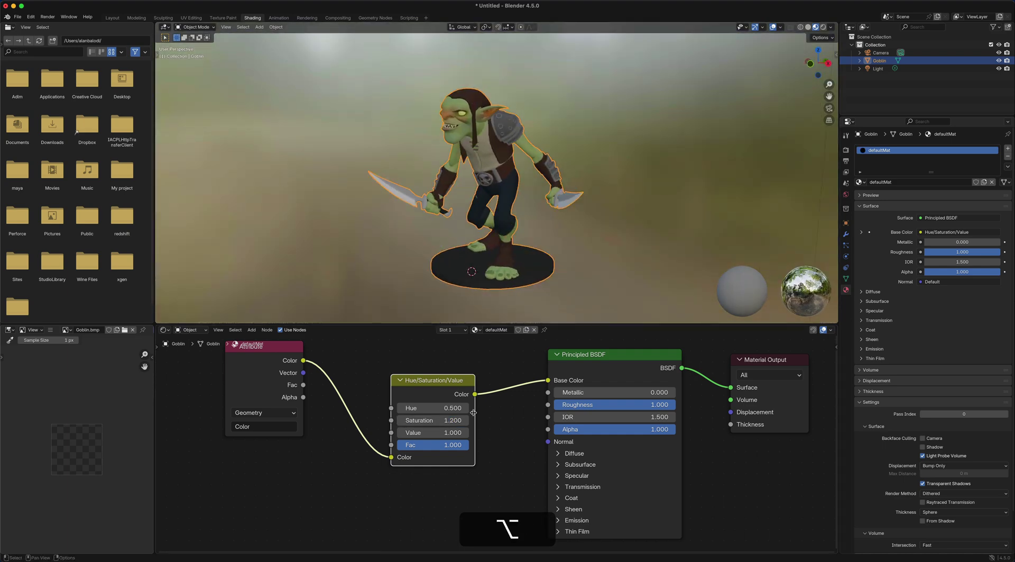
pyautogui.scroll(-2, 517, 408)
pyautogui.scroll(-2, 498, 439)
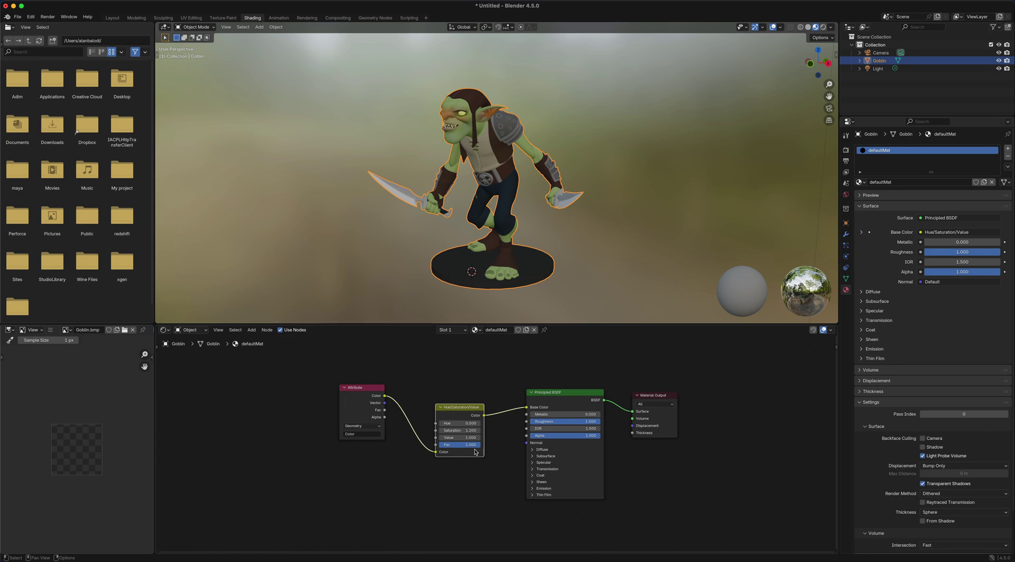
pyautogui.keyDown('alt'); pyautogui.moveTo(466, 225); pyautogui.dragTo(333, 167); pyautogui.keyUp('alt')
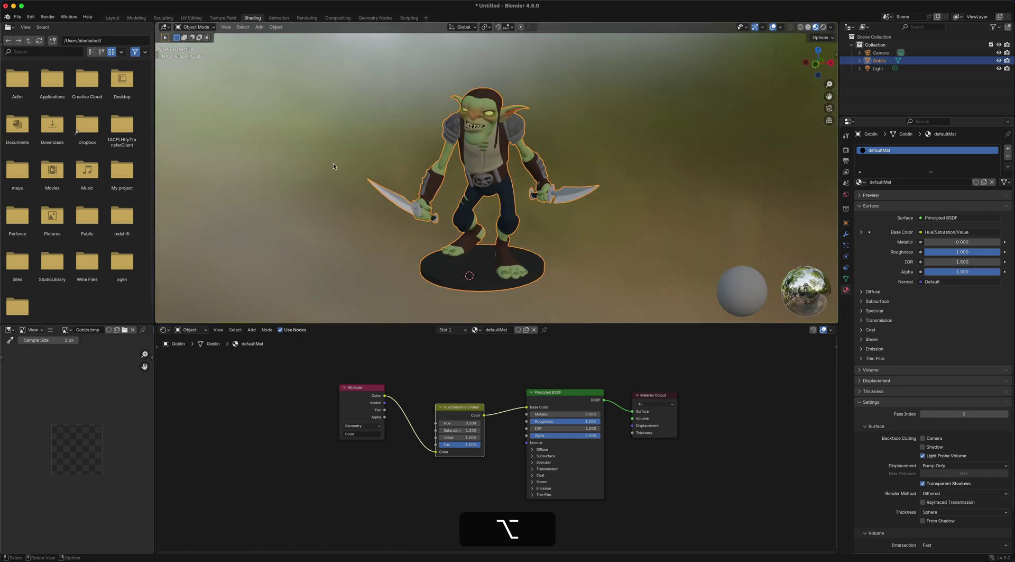
# - Return to the Layout workspace and switch the viewport shading to Rendered
pyautogui.click(112, 17)
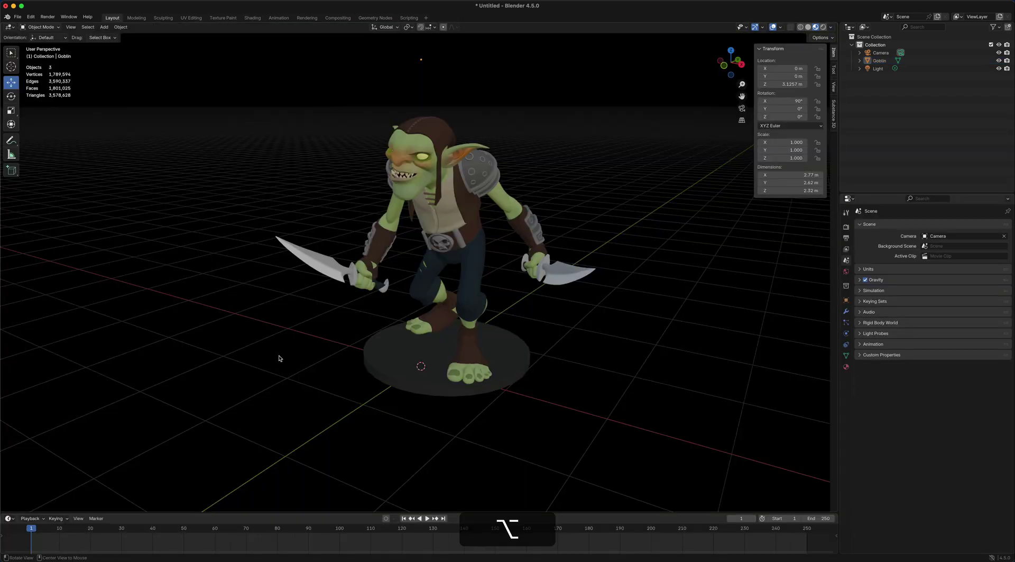
pyautogui.keyDown('alt'); pyautogui.moveTo(279, 358); pyautogui.dragTo(633, 321); pyautogui.keyUp('alt')
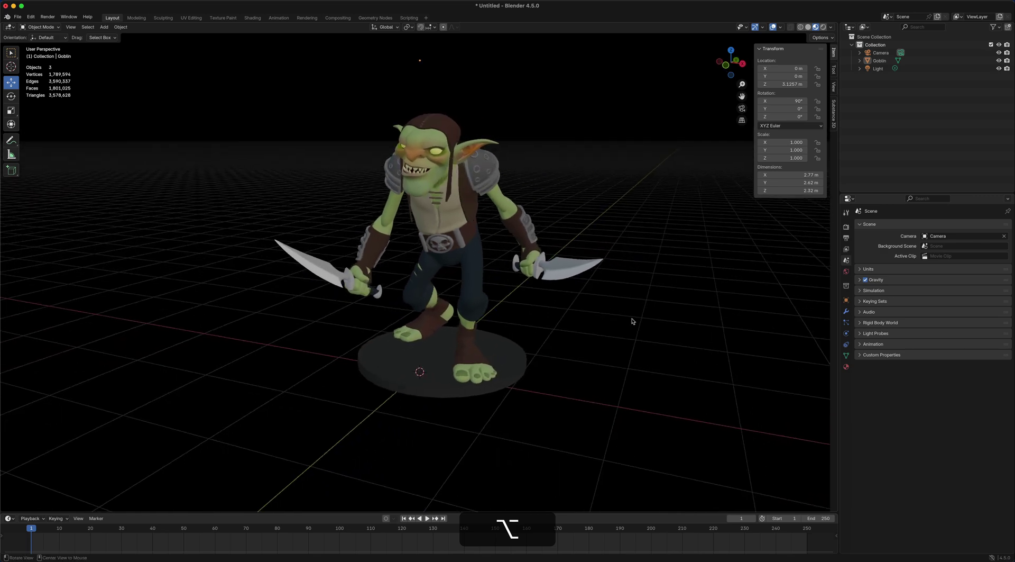
pyautogui.click(823, 30)
pyautogui.moveTo(703, 308)
pyautogui.keyDown('alt'); pyautogui.mouseDown()
pyautogui.moveTo(267, 314)
pyautogui.moveTo(297, 315)
pyautogui.mouseUp(); pyautogui.keyUp('alt')
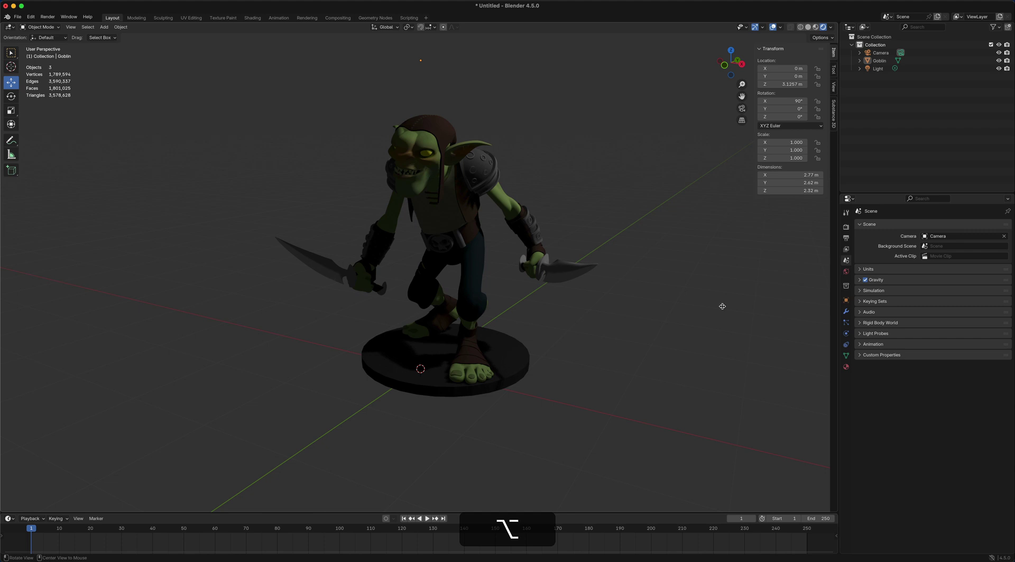
# - Change the scene's render engine to Cycles and check the rendered goblin
pyautogui.click(846, 227)
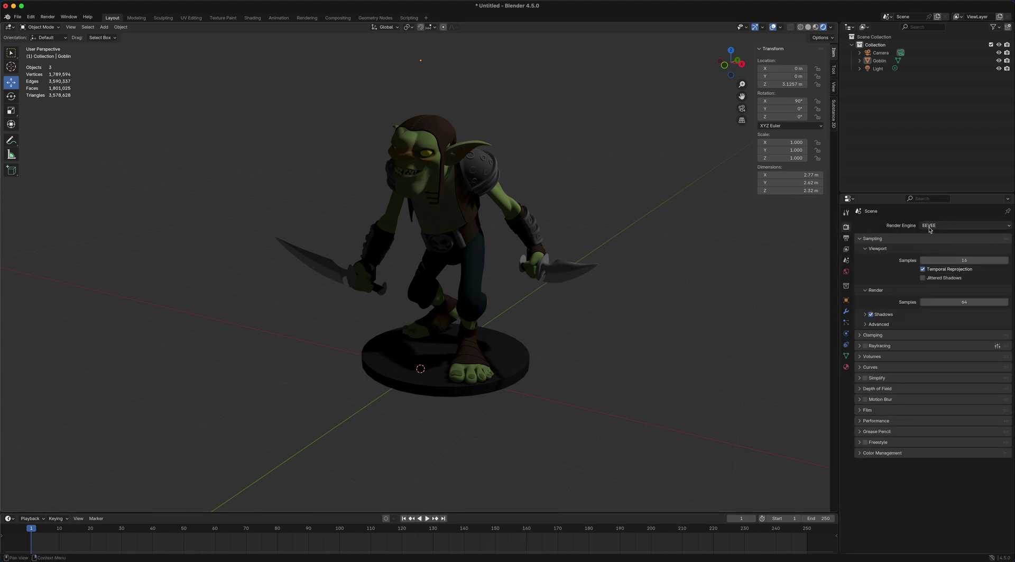
pyautogui.click(1009, 228)
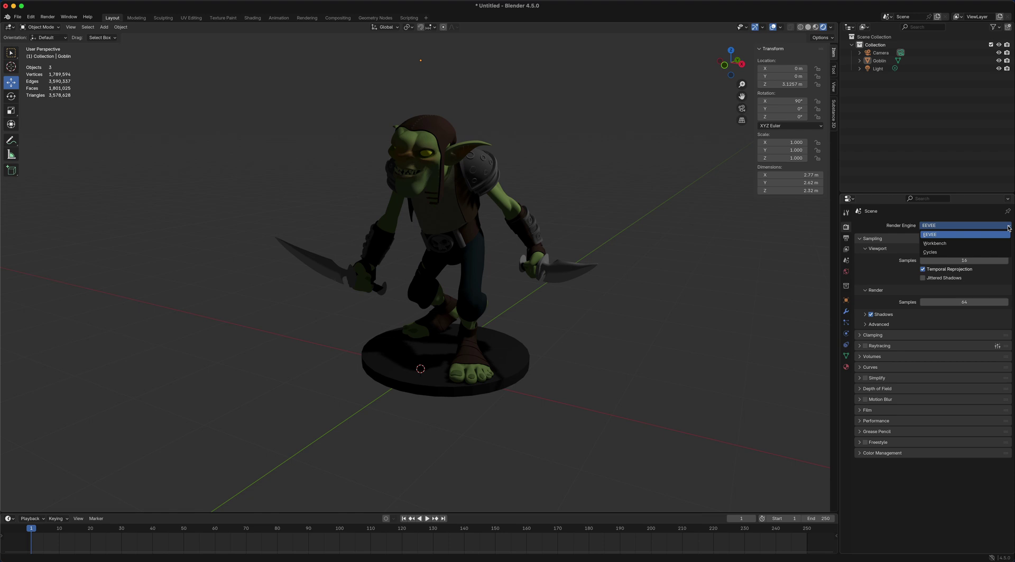
pyautogui.click(930, 252)
pyautogui.keyDown('alt'); pyautogui.moveTo(617, 337); pyautogui.dragTo(245, 344); pyautogui.keyUp('alt')
pyautogui.keyDown('alt'); pyautogui.moveTo(720, 333); pyautogui.dragTo(591, 213); pyautogui.keyUp('alt')
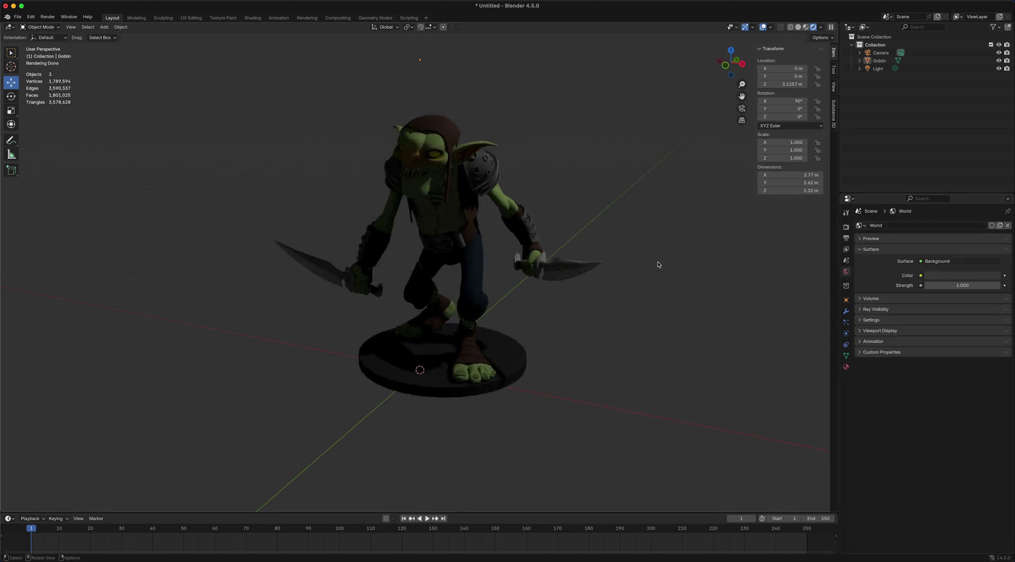
# - Assign an Environment Texture to the World background color and load sky0_2k.hdr from the HDR folder
pyautogui.click(921, 275)
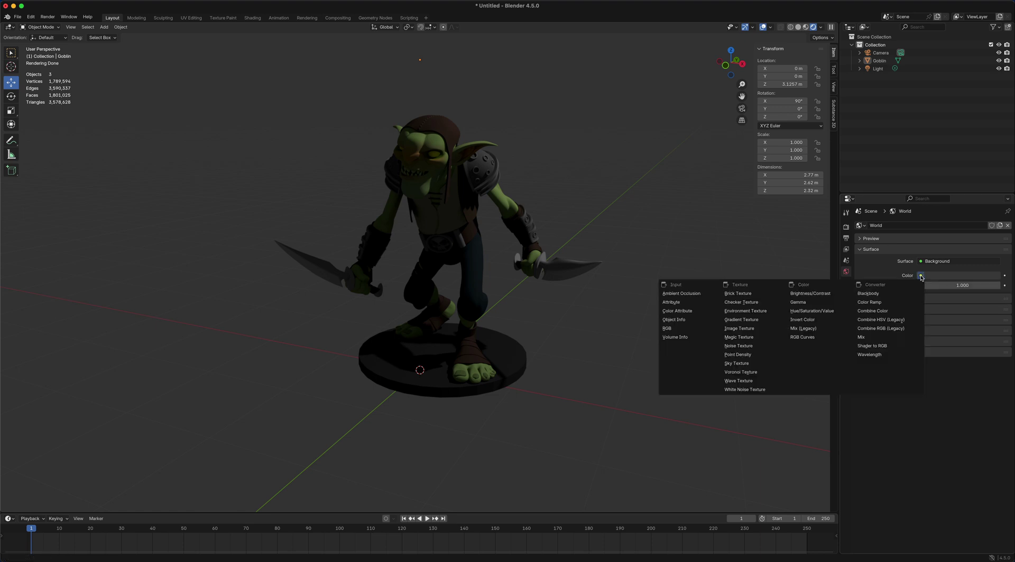
pyautogui.click(767, 312)
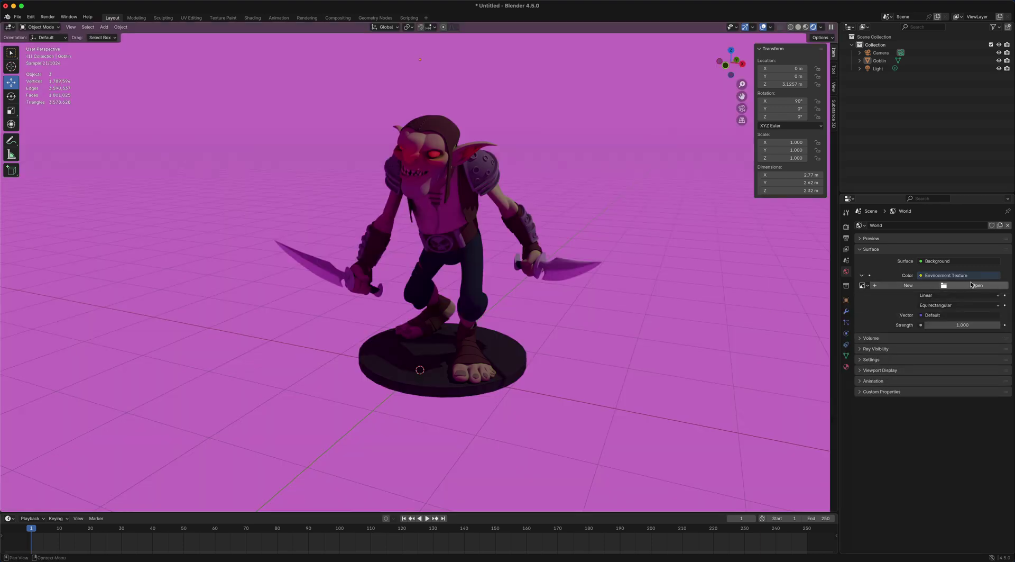
pyautogui.click(973, 287)
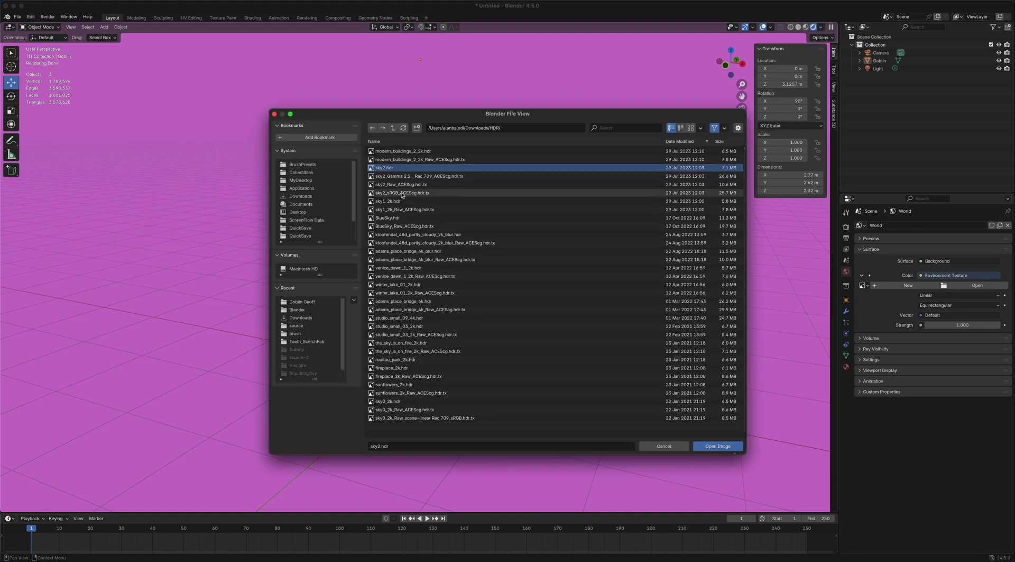
pyautogui.moveTo(440, 120); pyautogui.dragTo(421, 124)
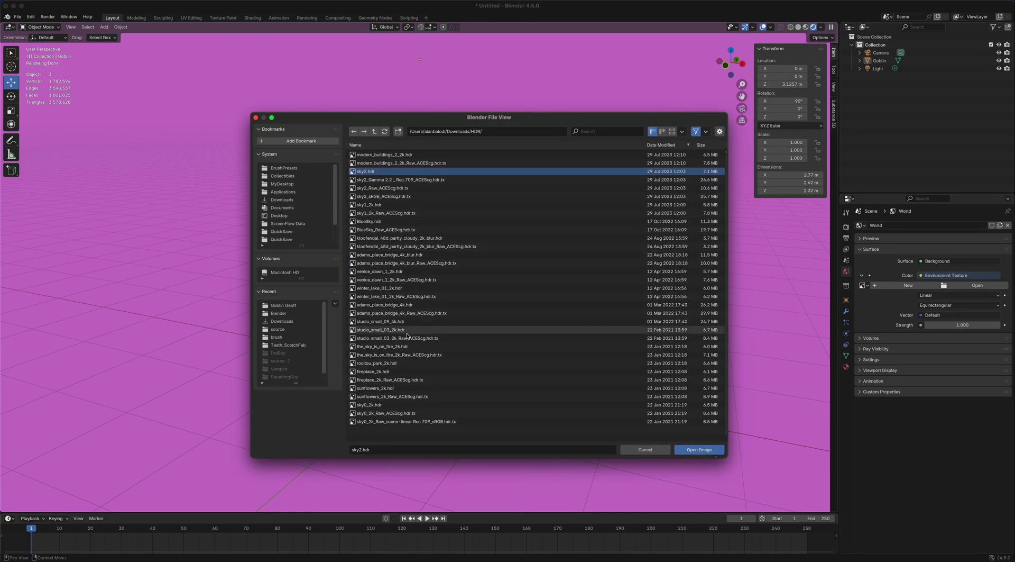
pyautogui.click(364, 405)
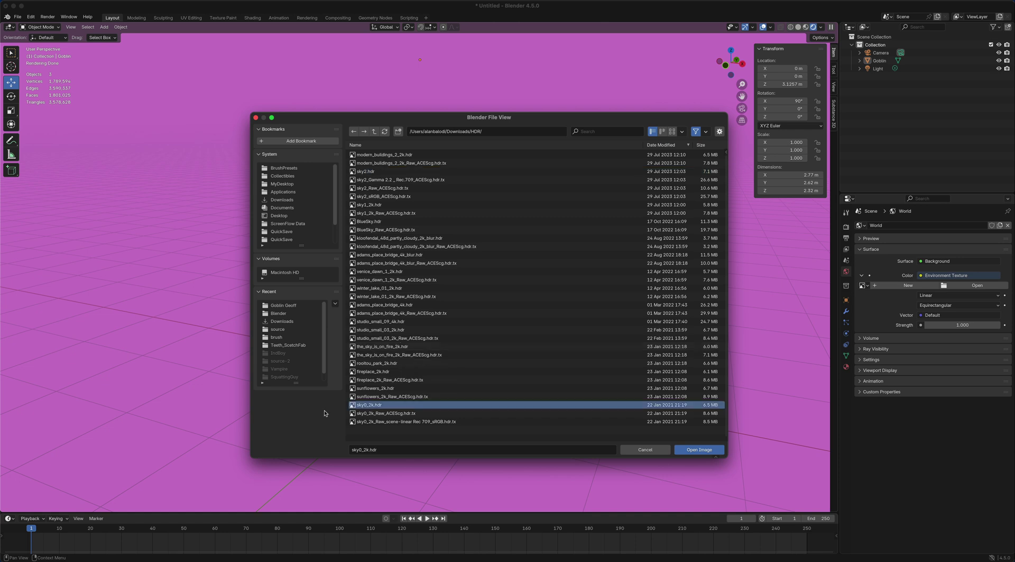
pyautogui.moveTo(363, 405)
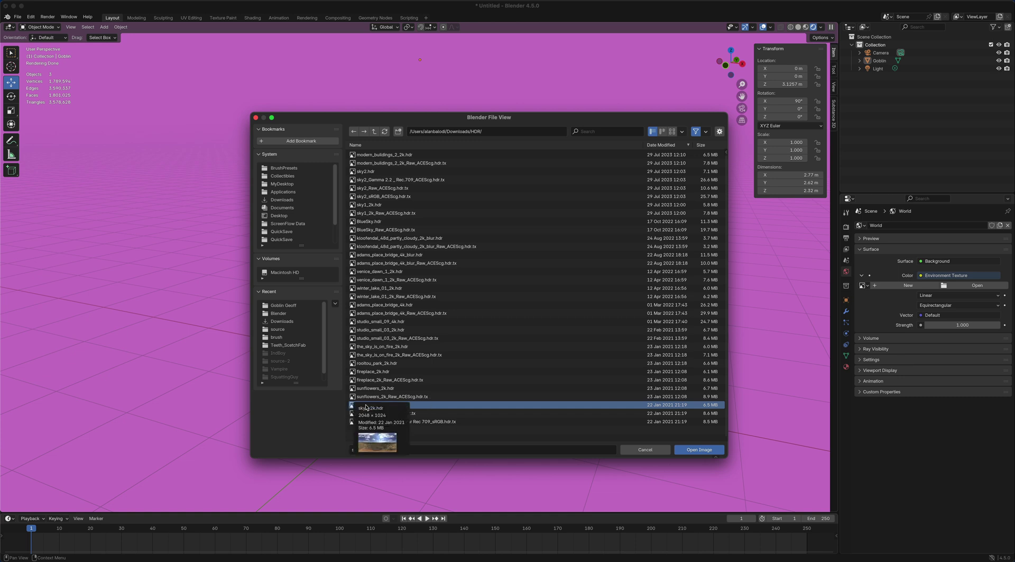
pyautogui.click(692, 451)
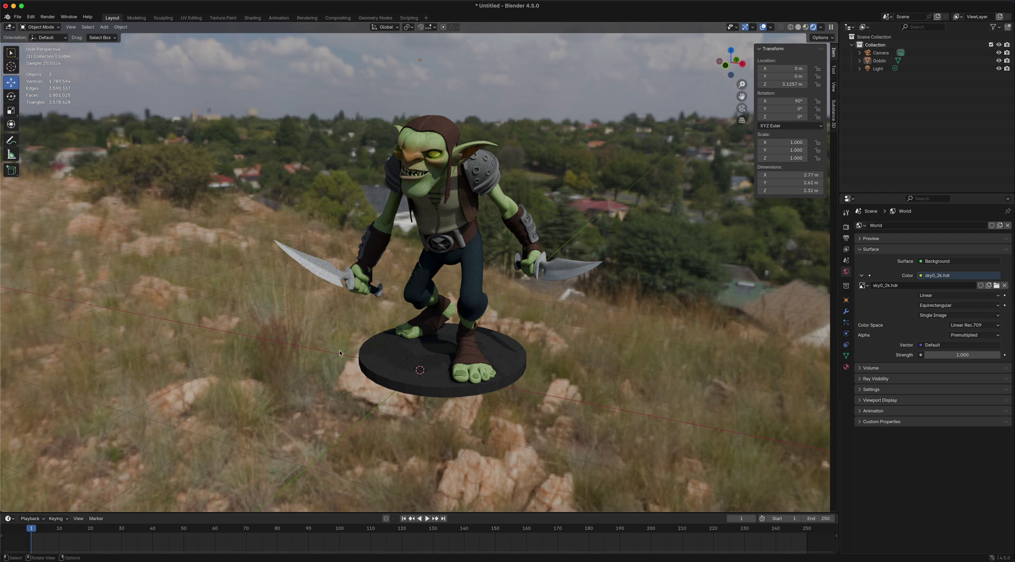
# - Turn off Camera in the World's Ray Visibility to hide the HDR background, and check the goblin
pyautogui.click(862, 379)
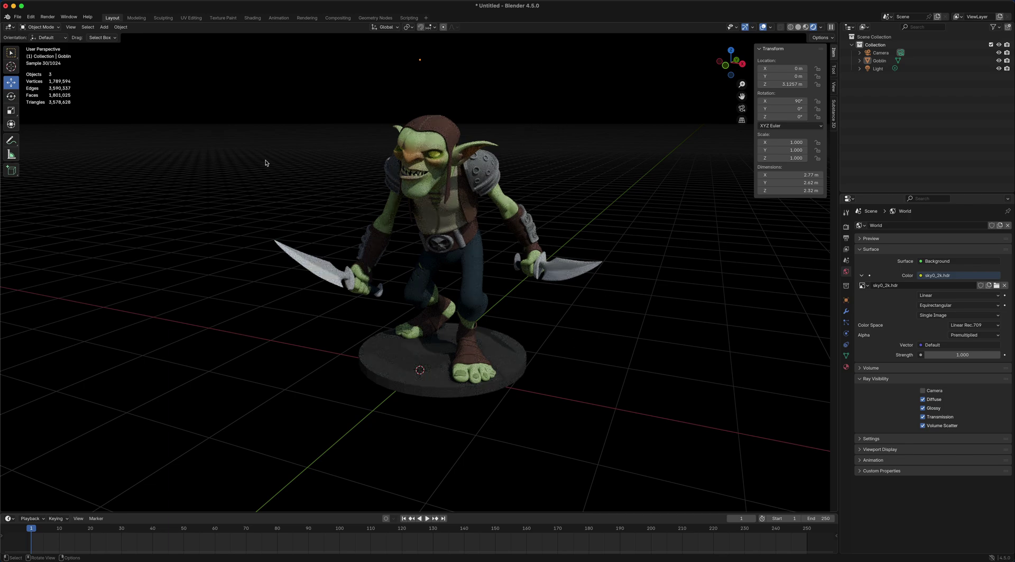
pyautogui.keyDown('alt'); pyautogui.moveTo(571, 312); pyautogui.dragTo(280, 364); pyautogui.keyUp('alt')
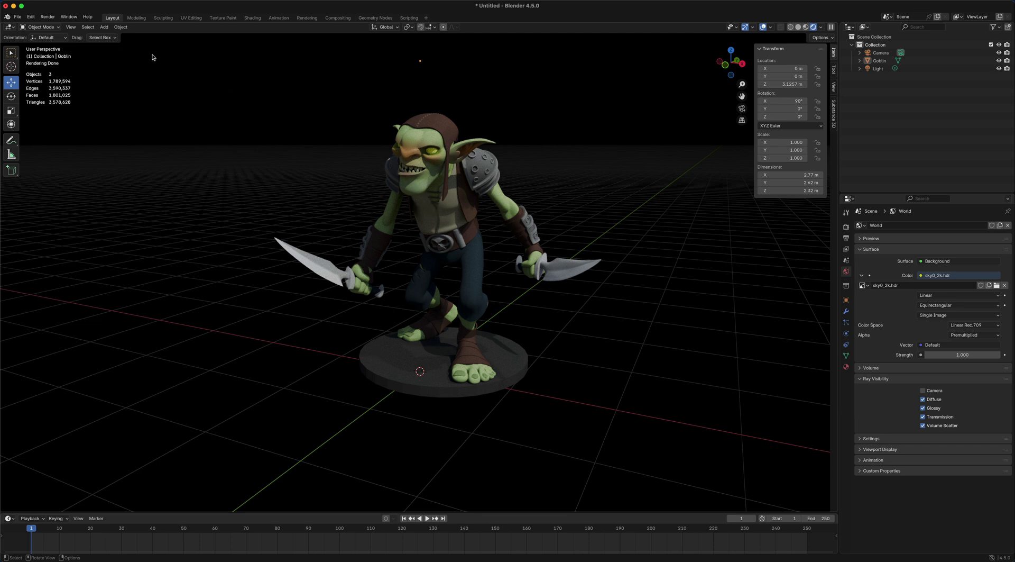
# - Add an area light and move it behind the goblin to about X 1.64 m, Y 6.58 m, Z 3.08 m
pyautogui.click(105, 27)
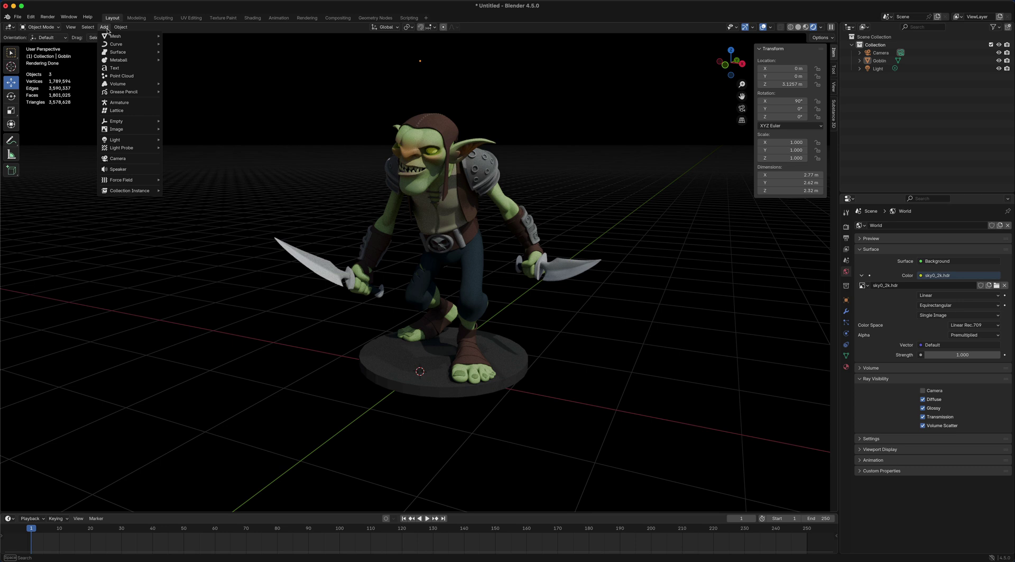
pyautogui.moveTo(149, 143)
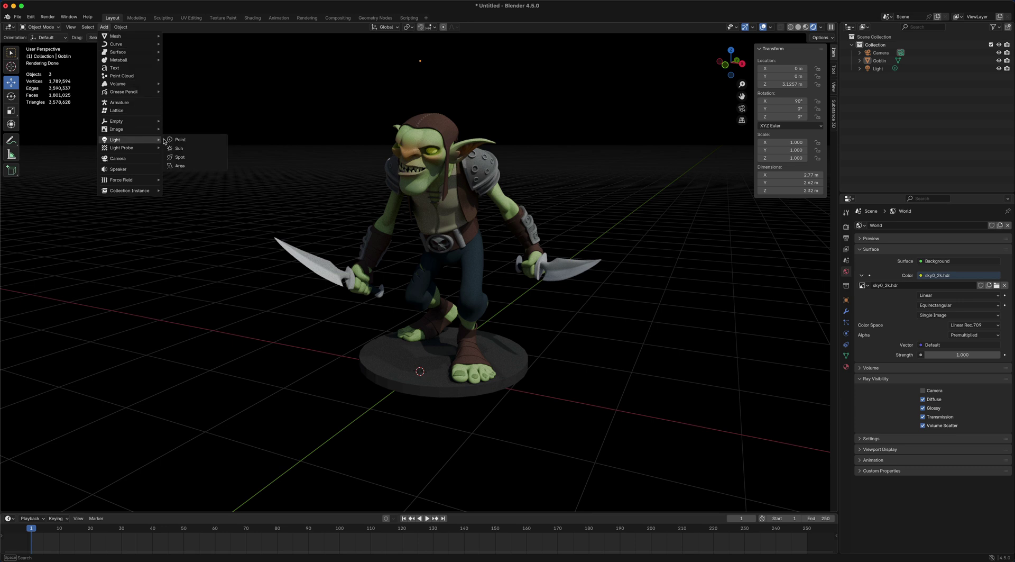
pyautogui.click(215, 166)
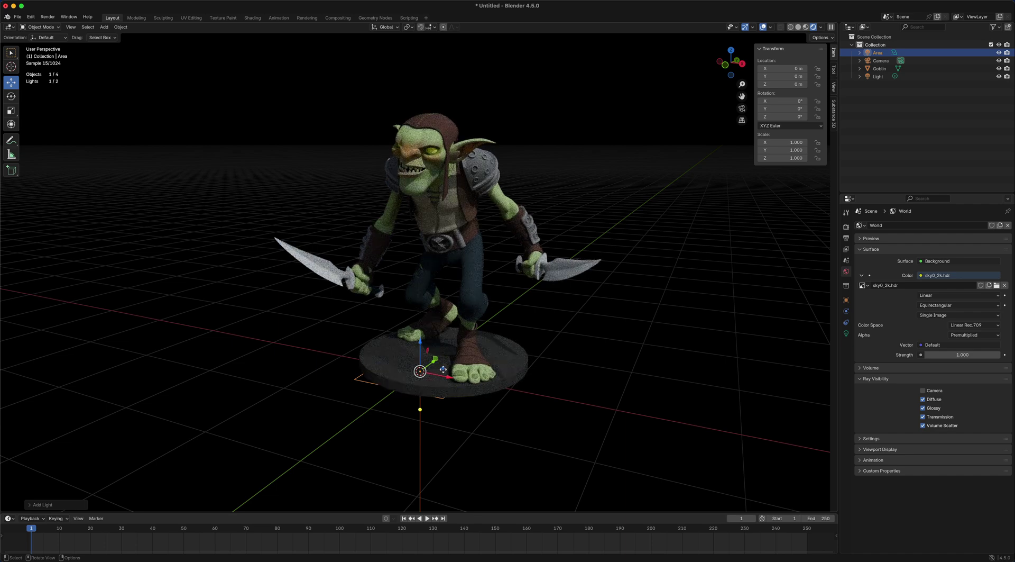
pyautogui.moveTo(443, 369); pyautogui.dragTo(666, 295)
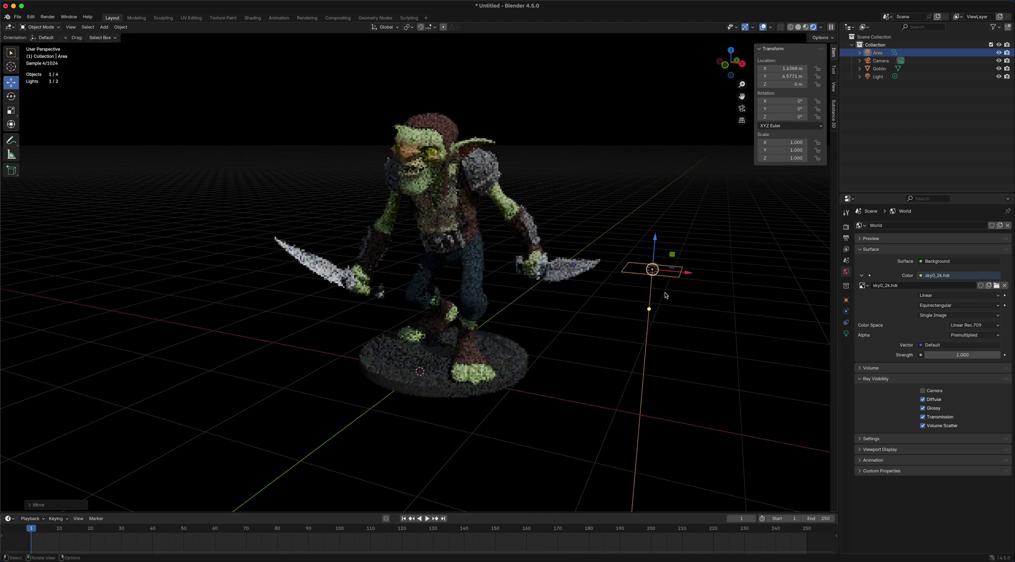
pyautogui.press('w')
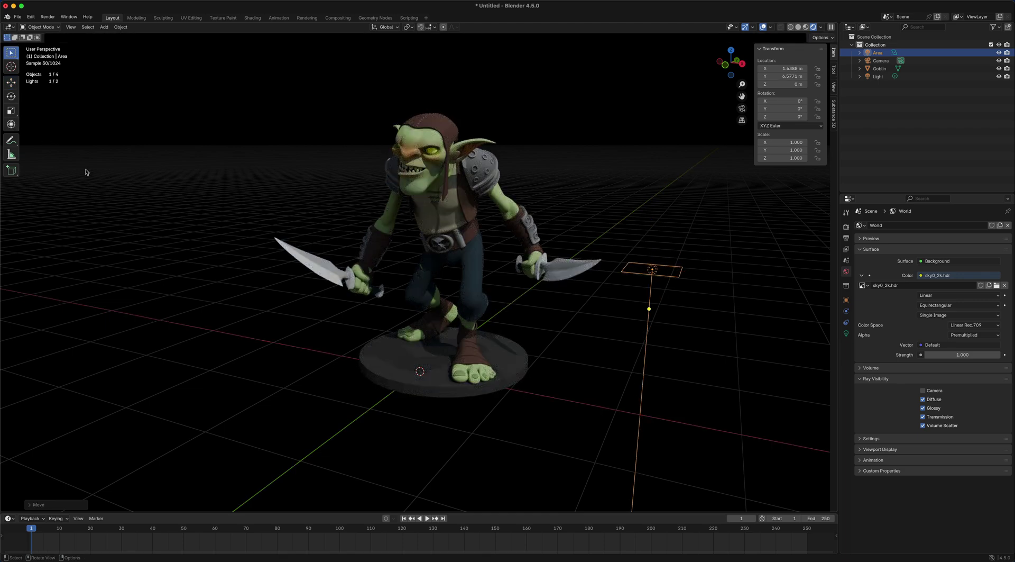
pyautogui.click(14, 87)
pyautogui.moveTo(655, 236); pyautogui.dragTo(625, 100)
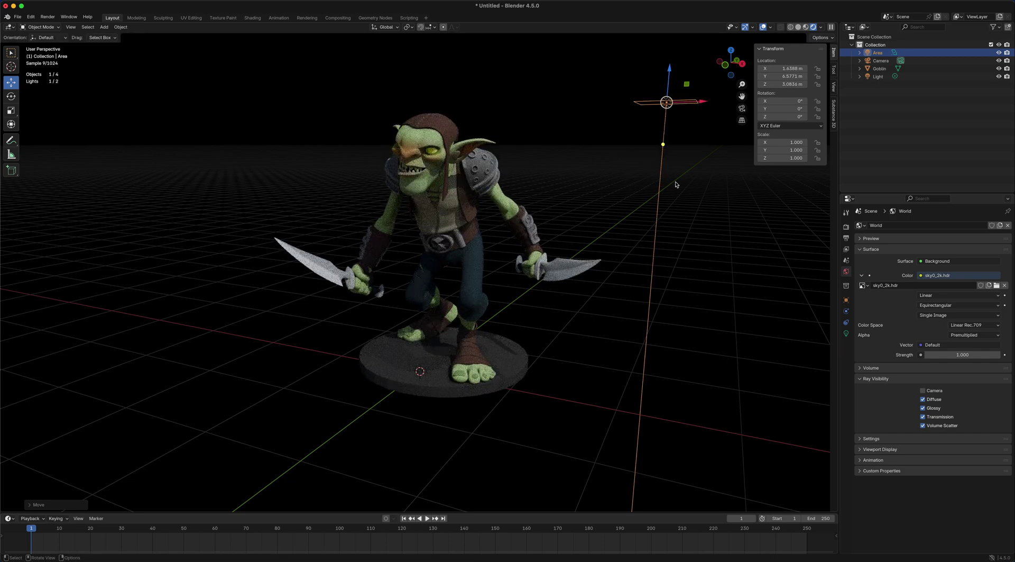
# - Aim the area light at the goblin, refining it in right and top orthographic views to about X -73.9°, Y 32.4°, Z -4.9° rotation
pyautogui.keyDown('alt'); pyautogui.moveTo(676, 184); pyautogui.dragTo(670, 180); pyautogui.keyUp('alt')
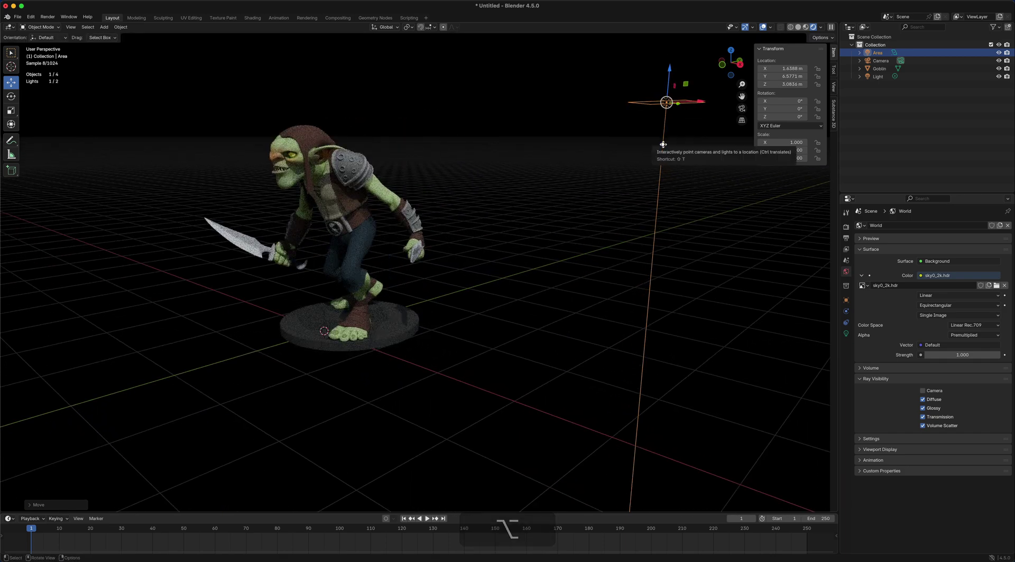
pyautogui.moveTo(662, 145); pyautogui.dragTo(603, 249)
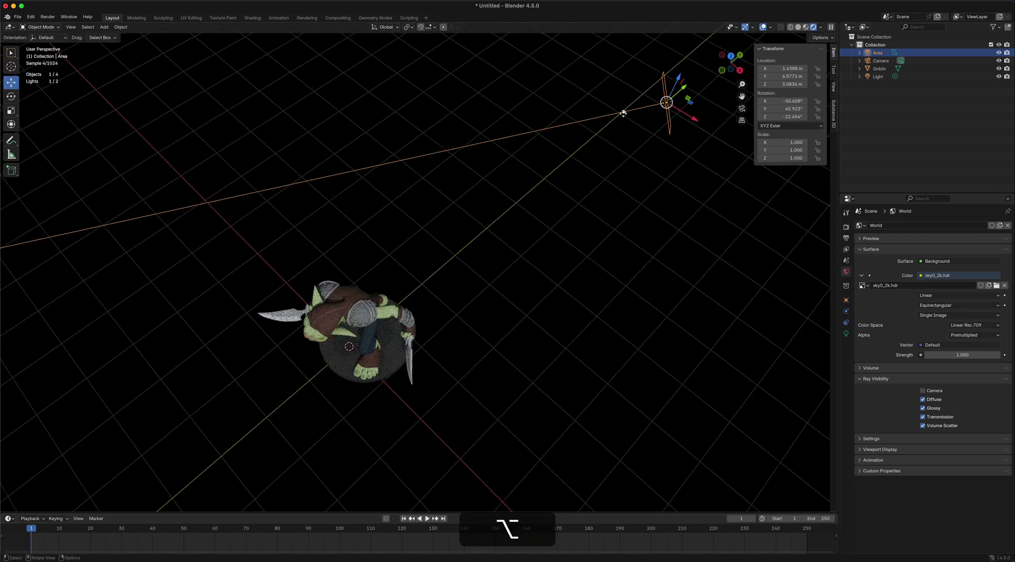
pyautogui.moveTo(624, 113); pyautogui.dragTo(631, 130)
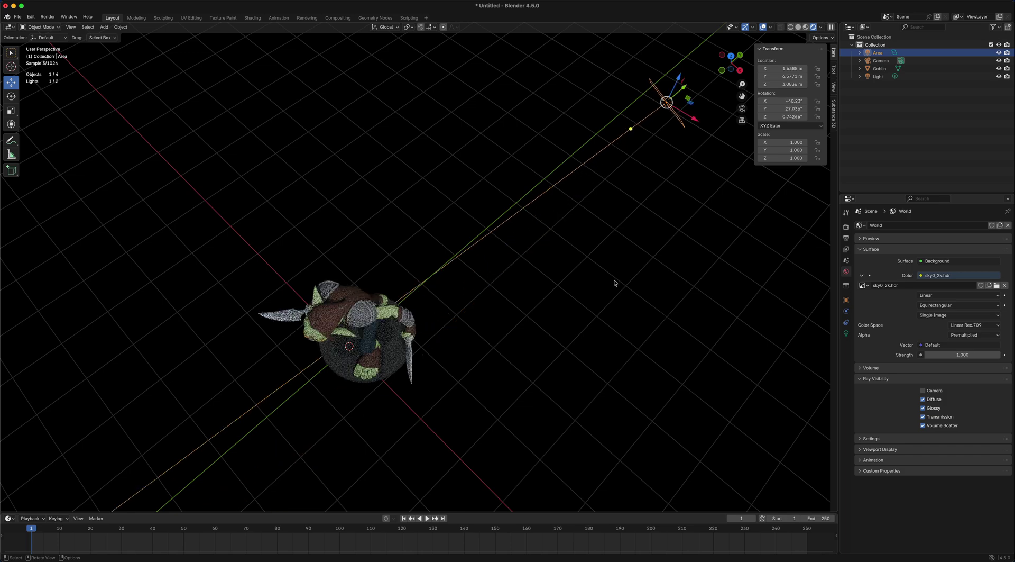
pyautogui.keyDown('alt'); pyautogui.moveTo(616, 283); pyautogui.dragTo(589, 231); pyautogui.keyUp('alt')
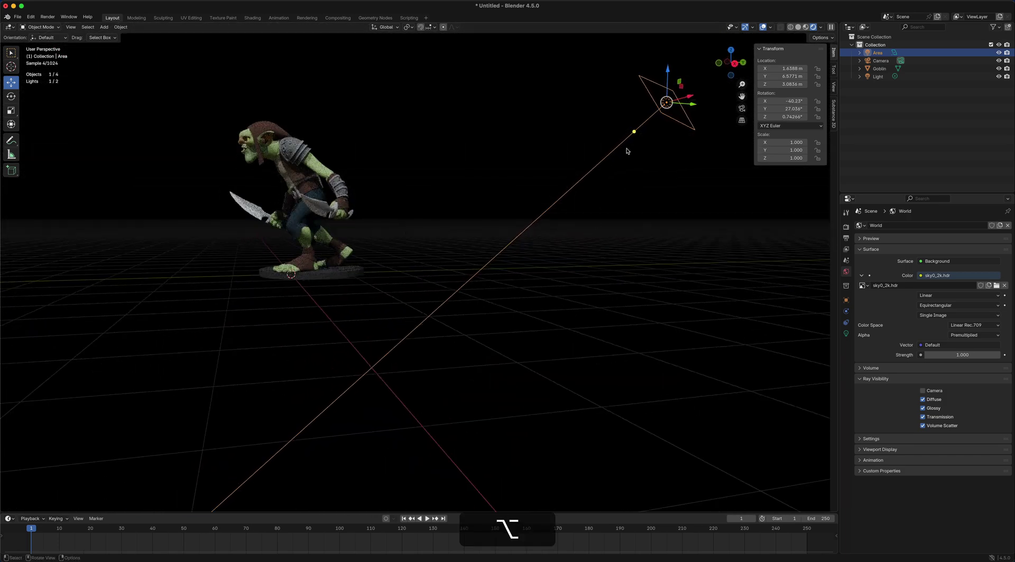
pyautogui.click(744, 64)
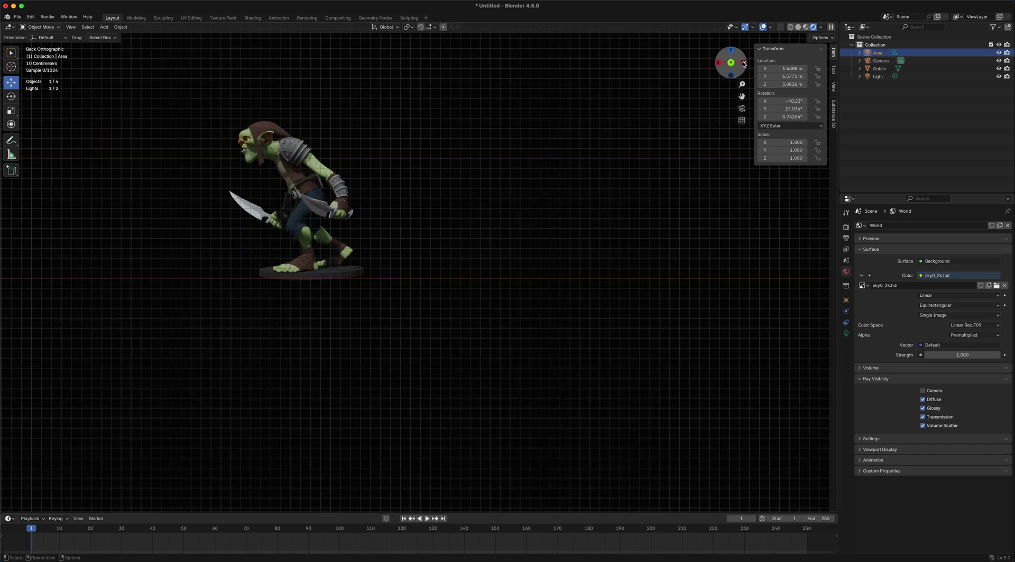
pyautogui.scroll(-8, 680, 313)
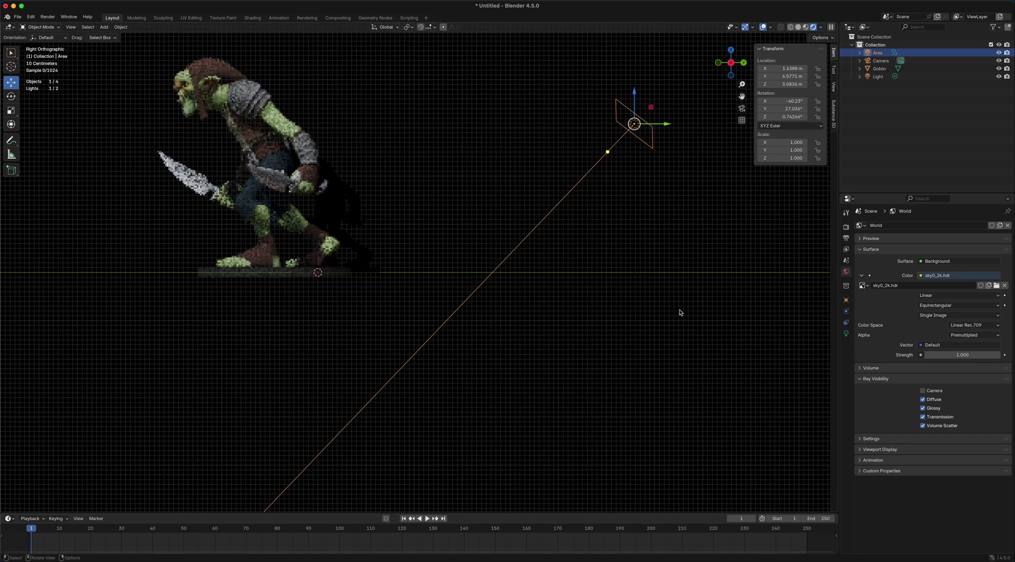
pyautogui.moveTo(511, 203); pyautogui.dragTo(506, 194)
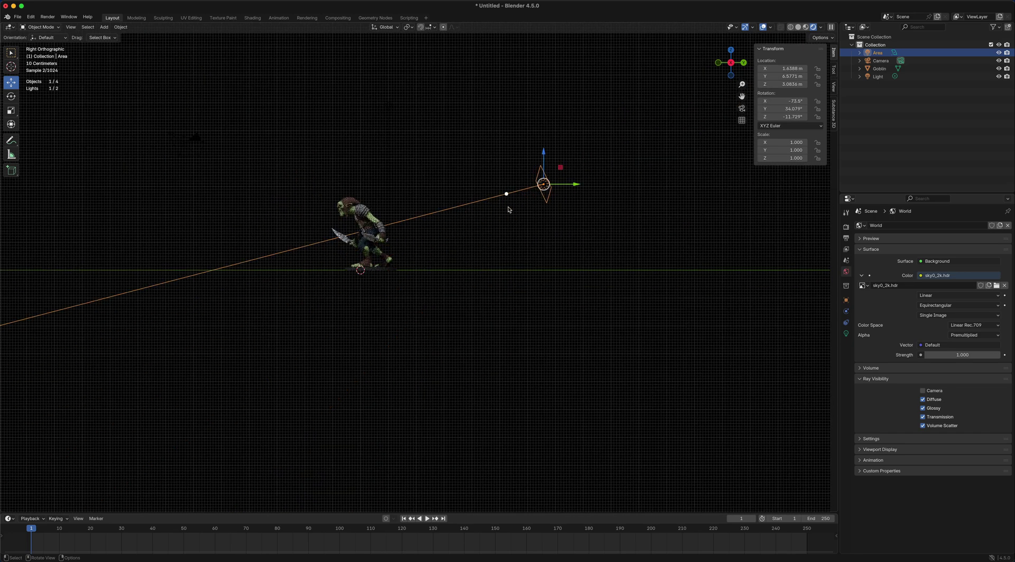
pyautogui.click(732, 51)
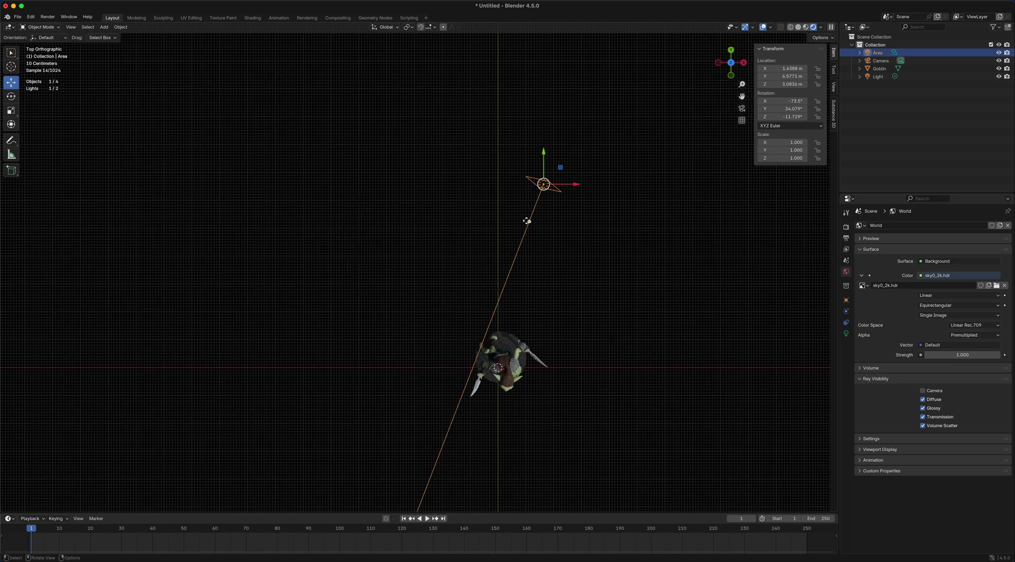
pyautogui.moveTo(527, 221); pyautogui.dragTo(512, 358)
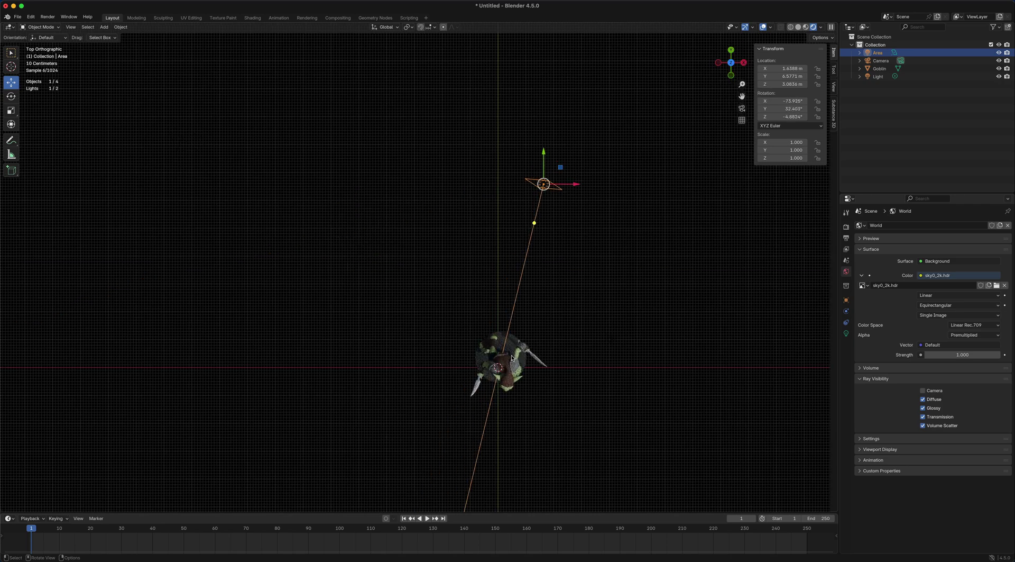
# - Set the area light's Power to 1200 and raise its Exposure to about 3.02
pyautogui.keyDown('alt'); pyautogui.moveTo(657, 349); pyautogui.dragTo(615, 284); pyautogui.keyUp('alt')
pyautogui.scroll(8, 546, 306)
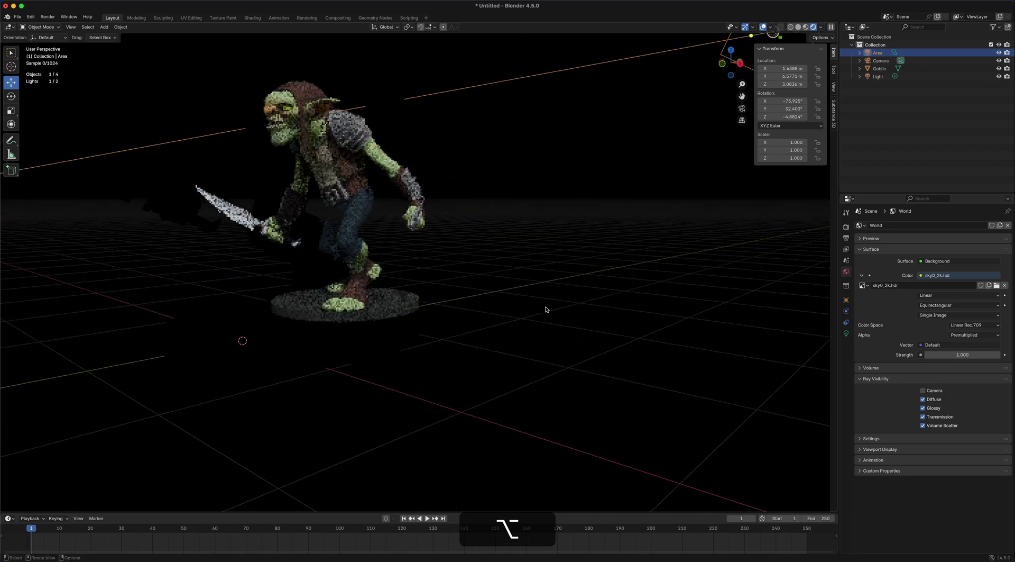
pyautogui.scroll(-6, 548, 325)
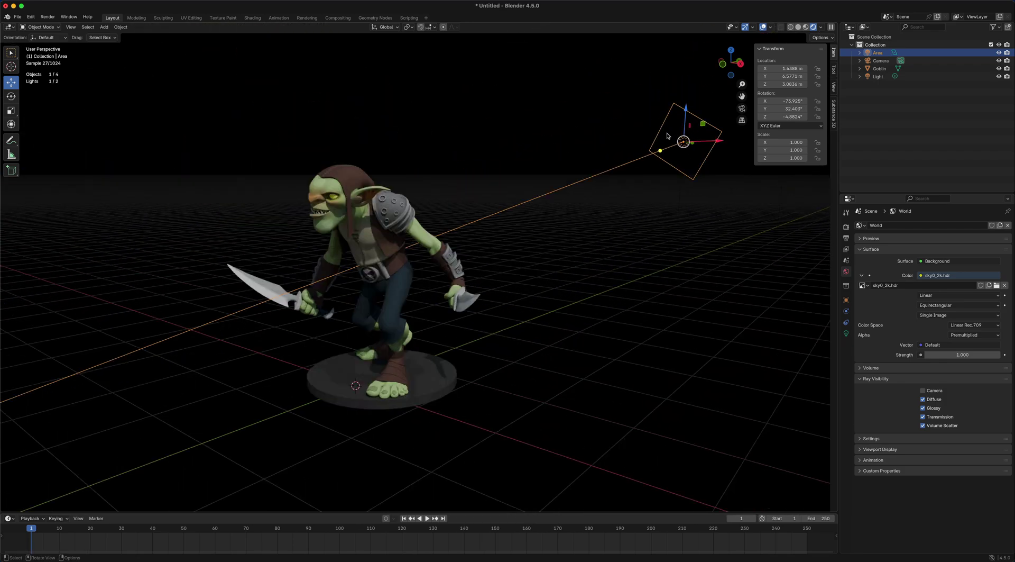
pyautogui.click(846, 333)
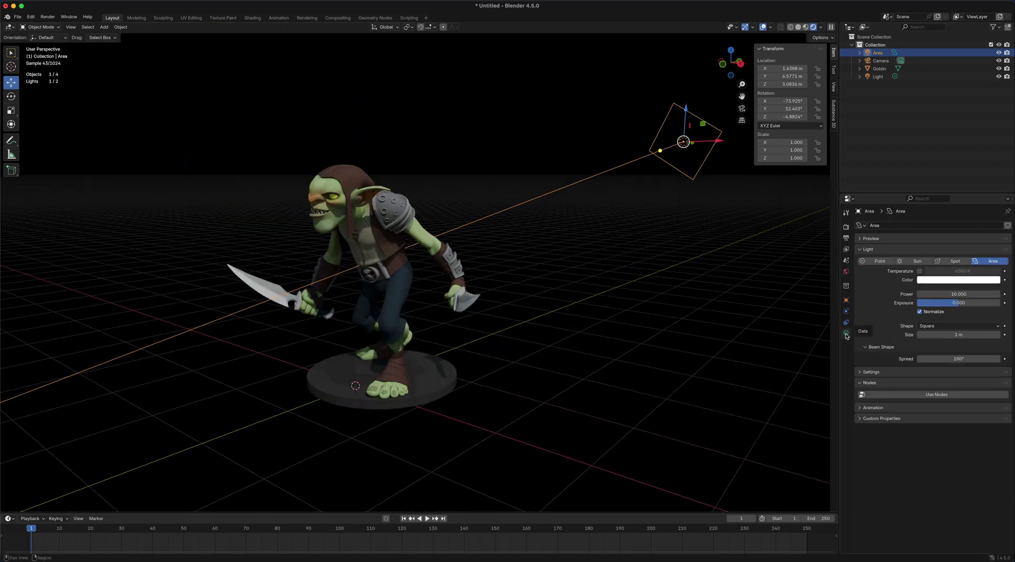
pyautogui.click(944, 295)
pyautogui.write('1200')
pyautogui.press('Return')
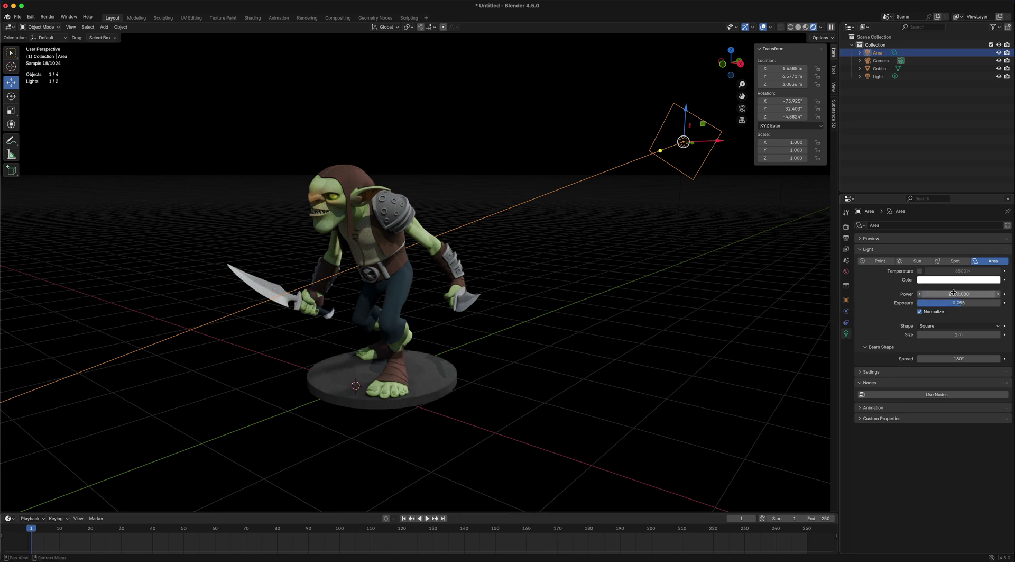
pyautogui.moveTo(926, 303); pyautogui.dragTo(972, 302)
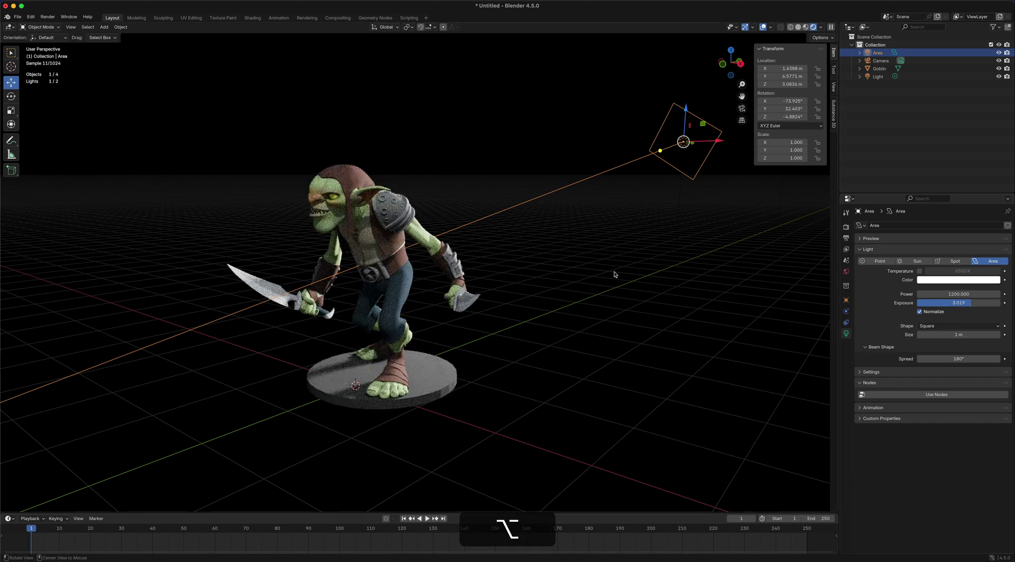
# - Inspect the lit goblin, then select it and isolate it in Local View
pyautogui.keyDown('alt'); pyautogui.moveTo(612, 274); pyautogui.dragTo(629, 274); pyautogui.keyUp('alt')
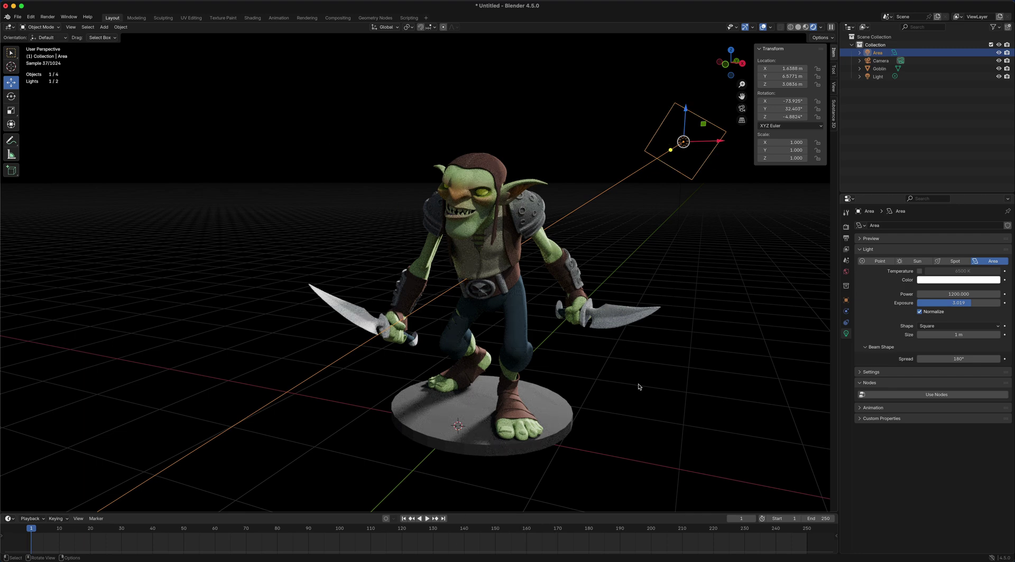
pyautogui.keyDown('alt'); pyautogui.moveTo(637, 385); pyautogui.dragTo(516, 294); pyautogui.keyUp('alt')
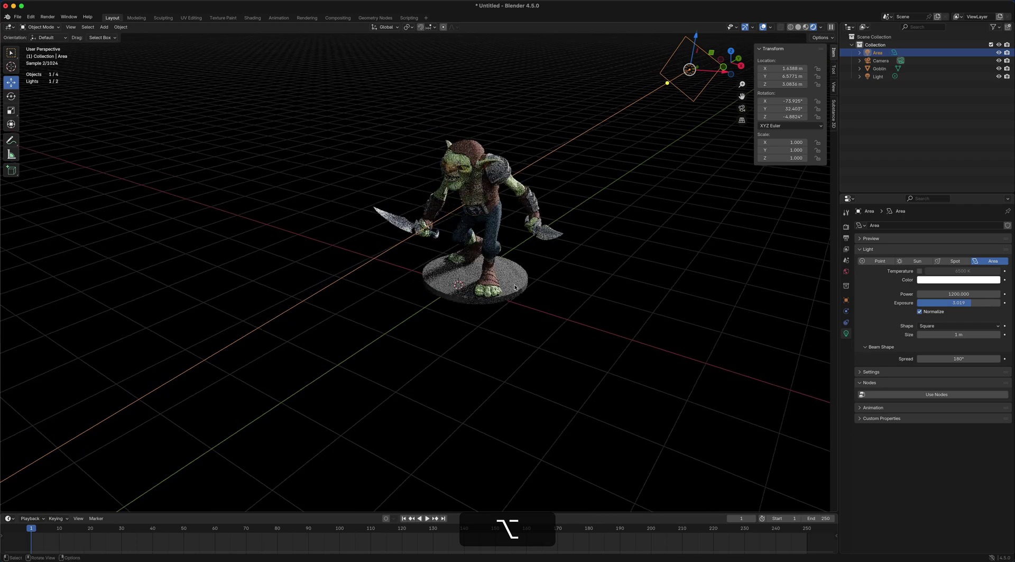
pyautogui.click(510, 295)
pyautogui.click(513, 286)
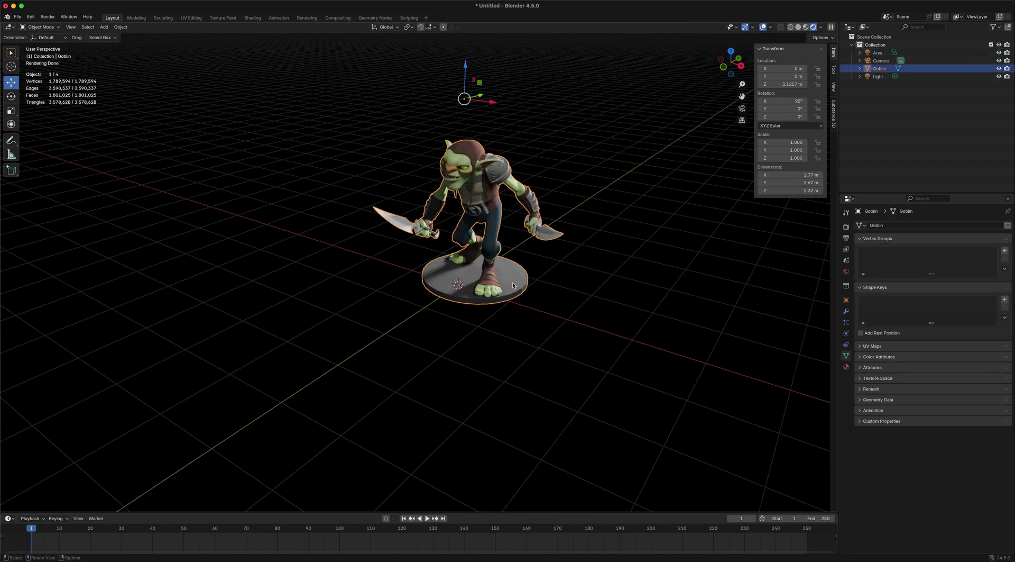
pyautogui.press('/')
pyautogui.keyDown('alt'); pyautogui.moveTo(560, 370); pyautogui.dragTo(592, 390); pyautogui.keyUp('alt')
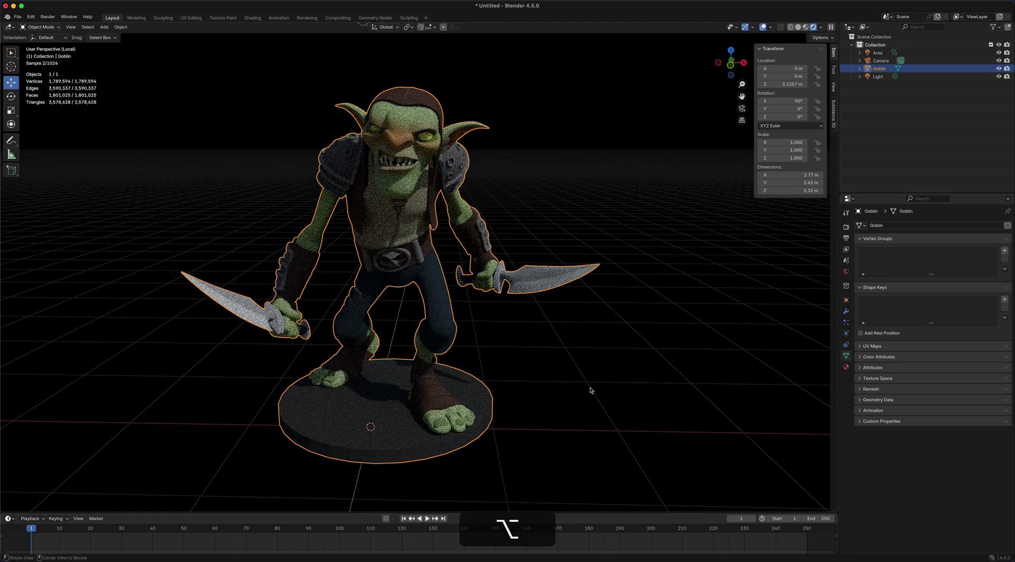
# - Look through the scene camera, lock it to the view and frame the goblin from the front
pyautogui.click(742, 109)
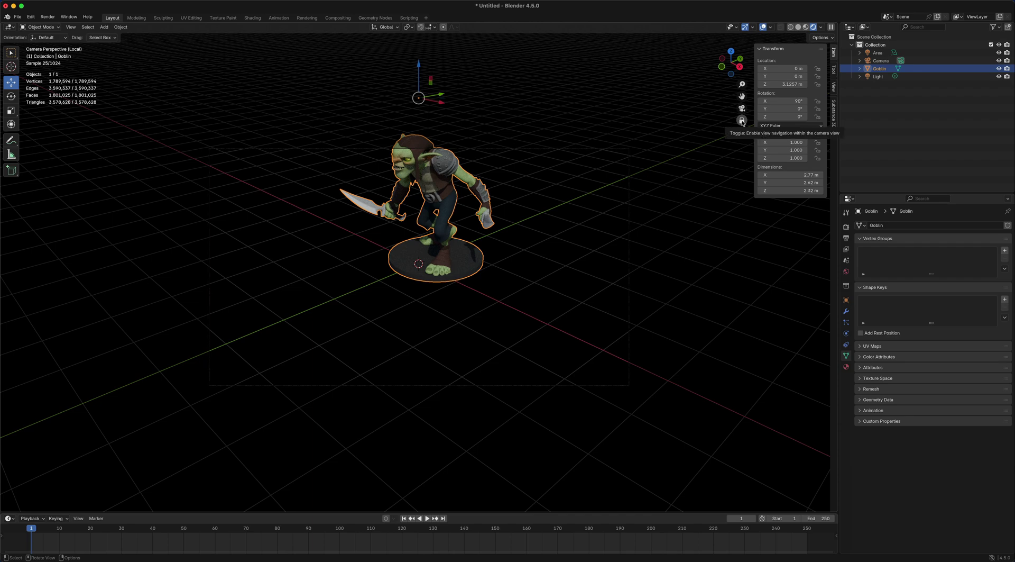
pyautogui.click(742, 120)
pyautogui.keyDown('alt'); pyautogui.moveTo(641, 255); pyautogui.dragTo(658, 309); pyautogui.keyUp('alt')
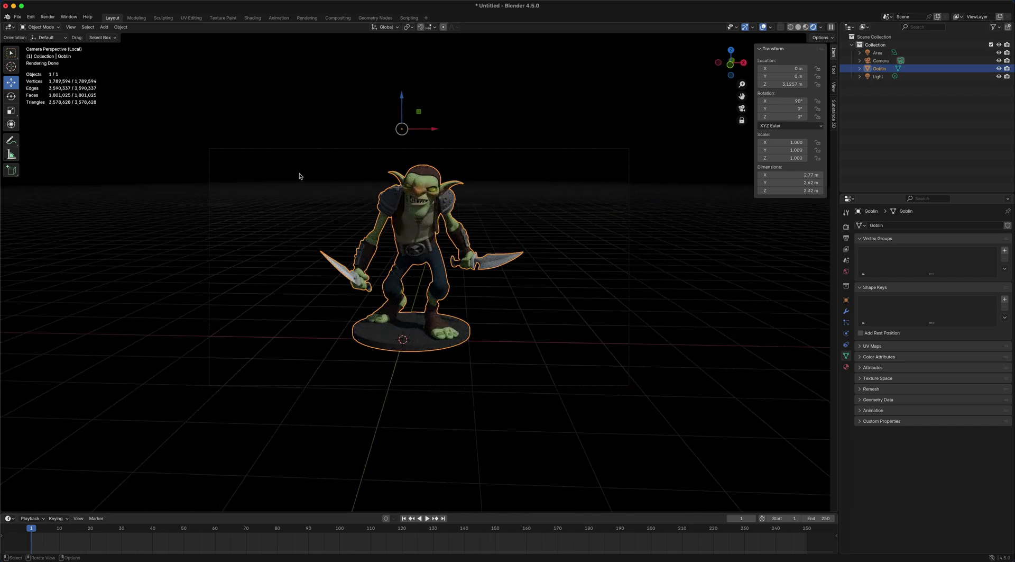
# - Set the output resolution to 1200 × 1200 px and reframe the goblin closer so it fills the square camera view
pyautogui.keyDown('alt'); pyautogui.moveTo(297, 312); pyautogui.dragTo(227, 331); pyautogui.keyUp('alt')
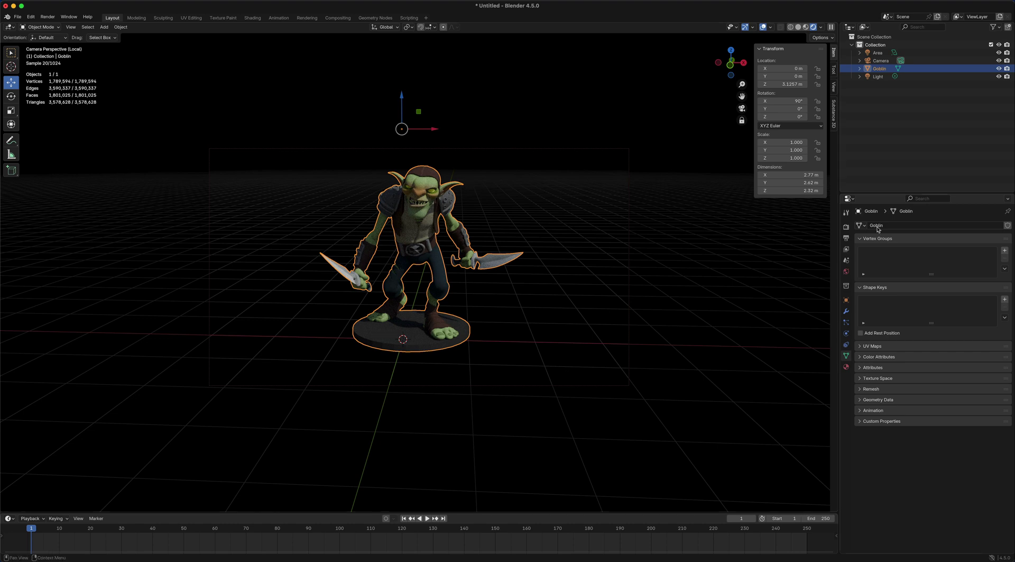
pyautogui.click(846, 237)
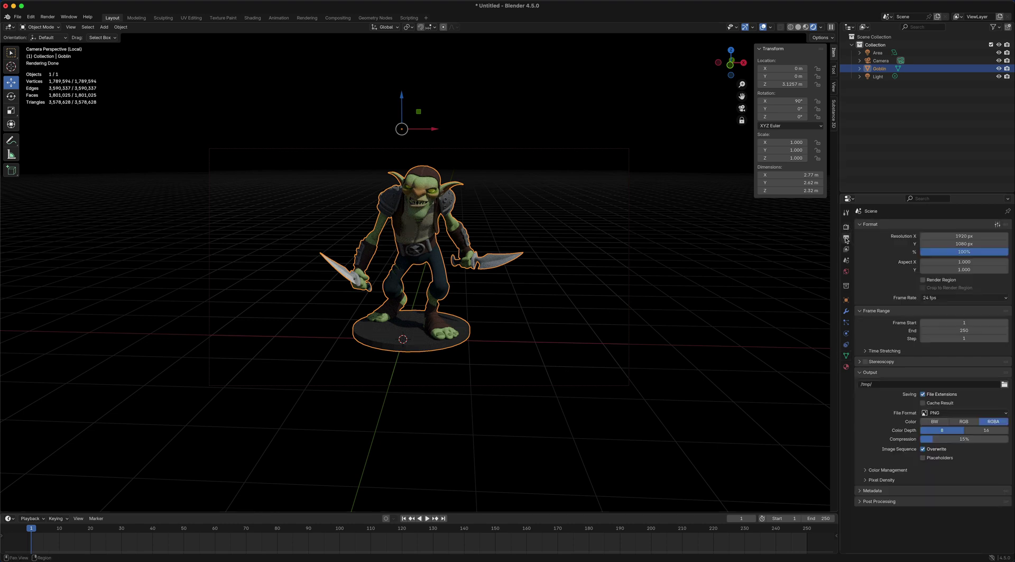
pyautogui.click(947, 238)
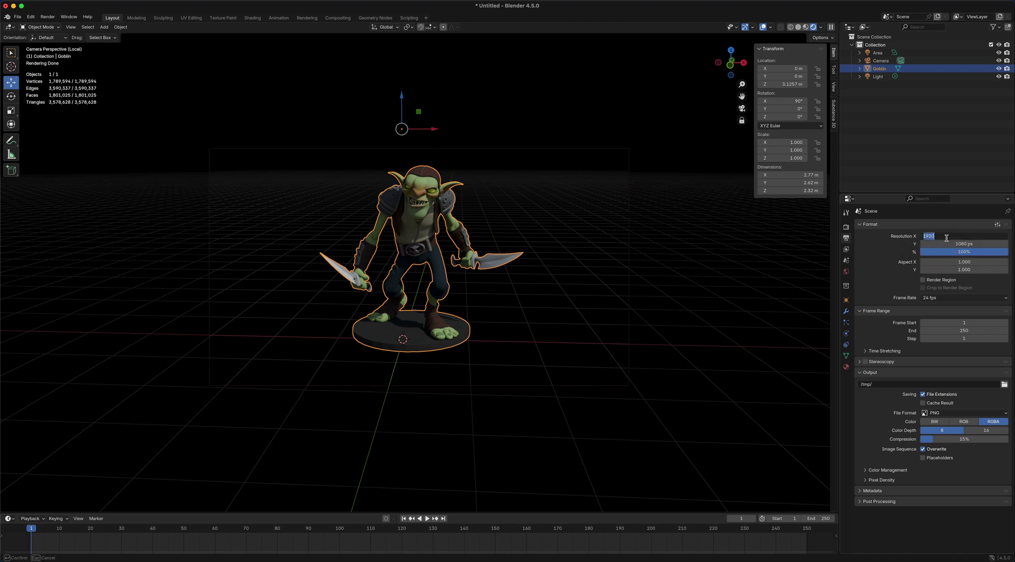
pyautogui.write('12')
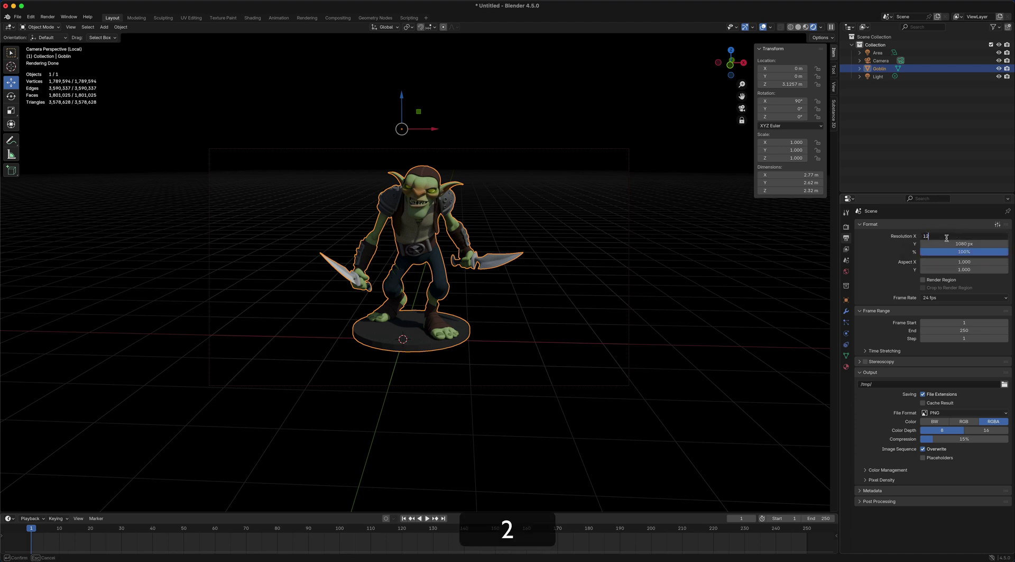
pyautogui.write('00')
pyautogui.click(950, 245)
pyautogui.write('12')
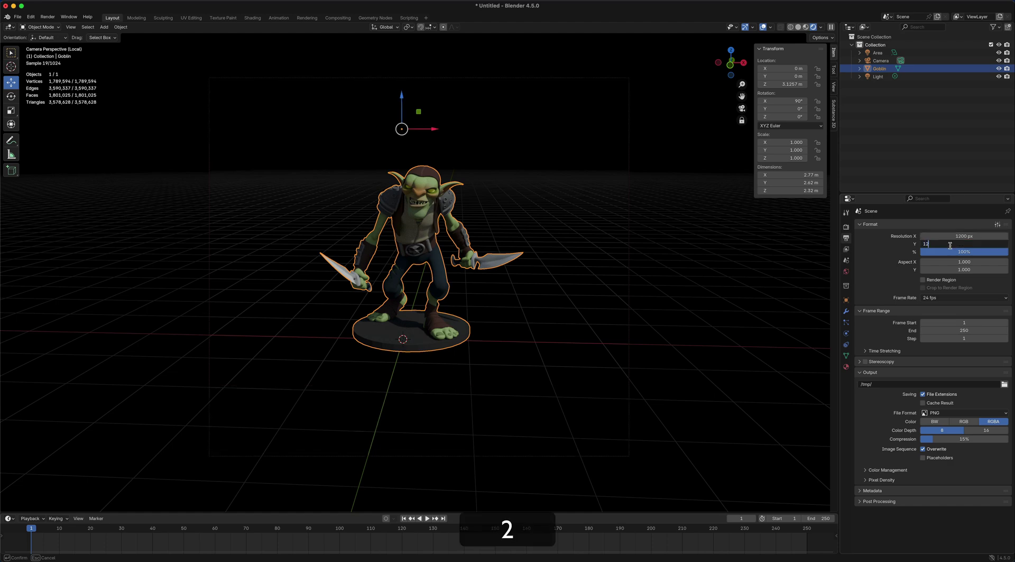
pyautogui.write('00')
pyautogui.press('Return')
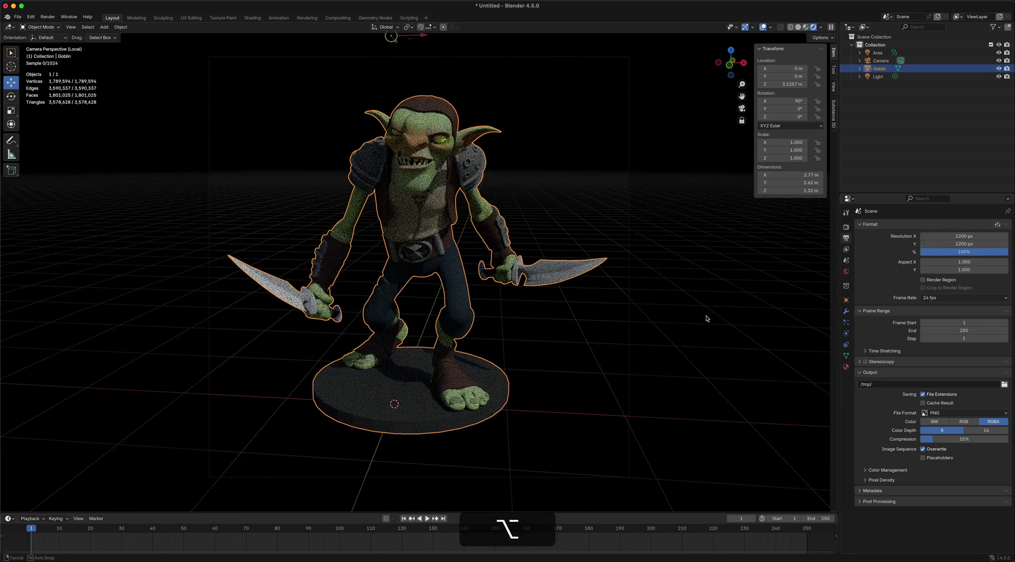
pyautogui.moveTo(706, 319); pyautogui.dragTo(712, 326, button='middle')
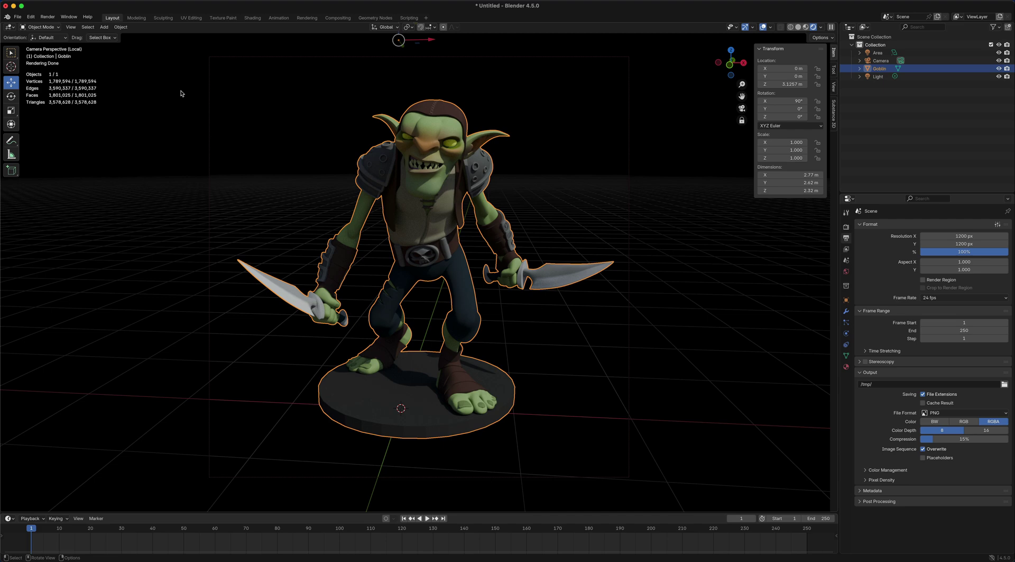
# - Render the scene as a still image, examine the result and close the render window
pyautogui.click(51, 18)
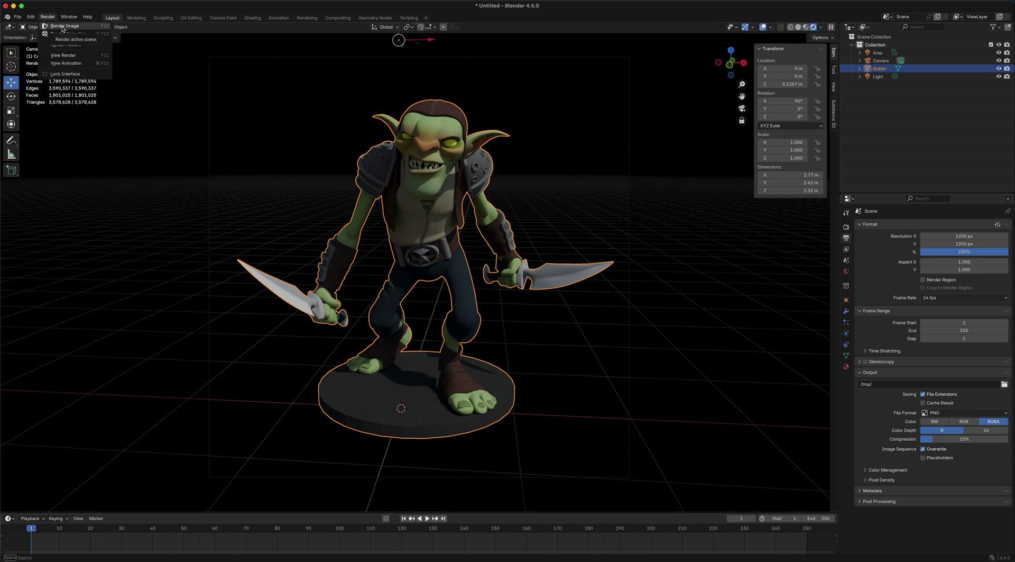
pyautogui.click(62, 27)
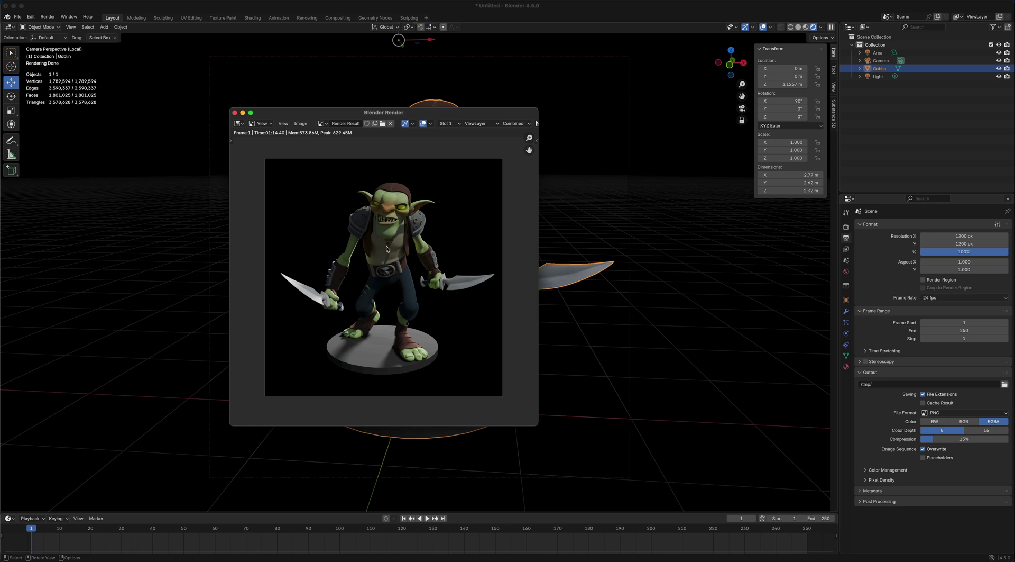
pyautogui.click(234, 113)
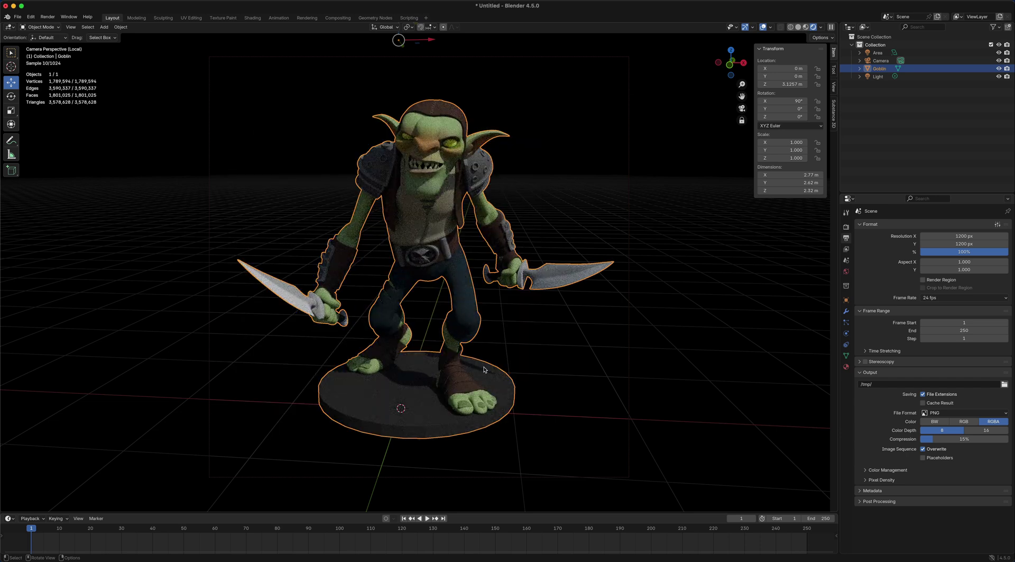
# - Set the goblin material's specular IOR Level to about 0.068 and its base Roughness to about 0.438
pyautogui.click(847, 366)
pyautogui.moveTo(968, 328); pyautogui.dragTo(923, 329)
pyautogui.click(870, 388)
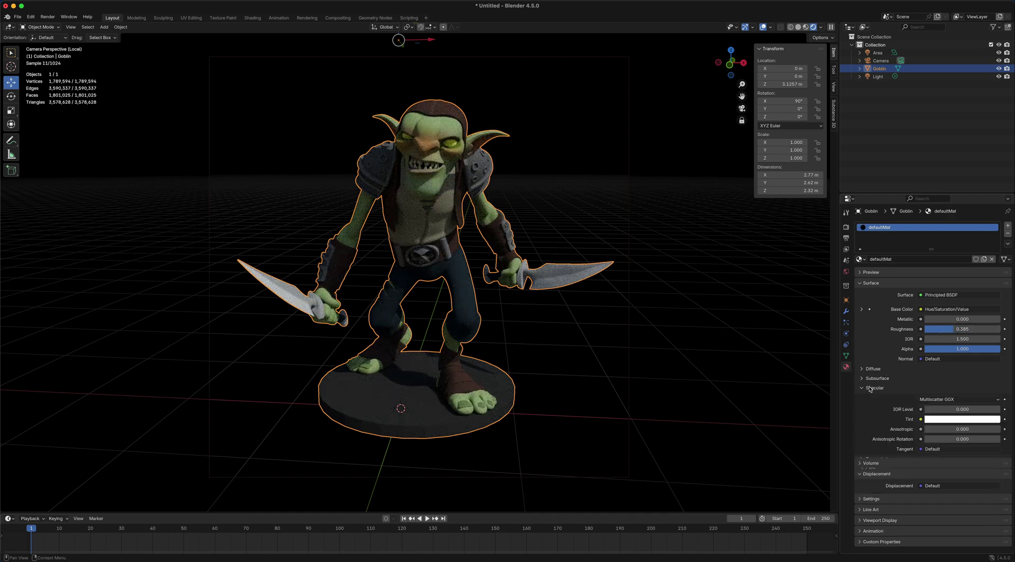
pyautogui.moveTo(947, 409); pyautogui.dragTo(931, 409)
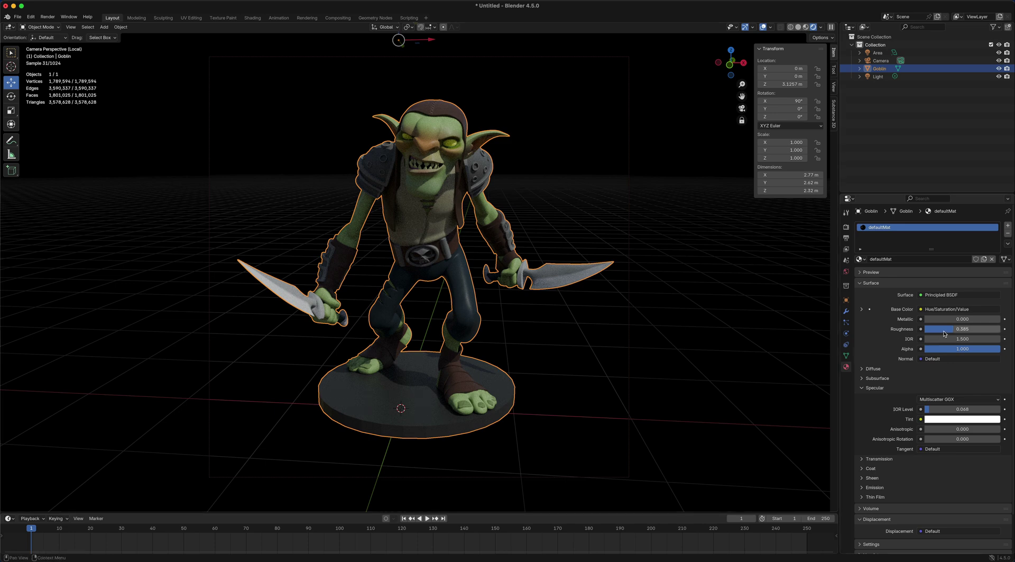
pyautogui.moveTo(950, 332)
pyautogui.mouseDown()
pyautogui.moveTo(925, 333)
pyautogui.moveTo(984, 333)
pyautogui.moveTo(958, 332)
pyautogui.mouseUp()
# - Give the goblin material a coat with Weight about 0.115 and coat Roughness about 0.76
pyautogui.click(871, 468)
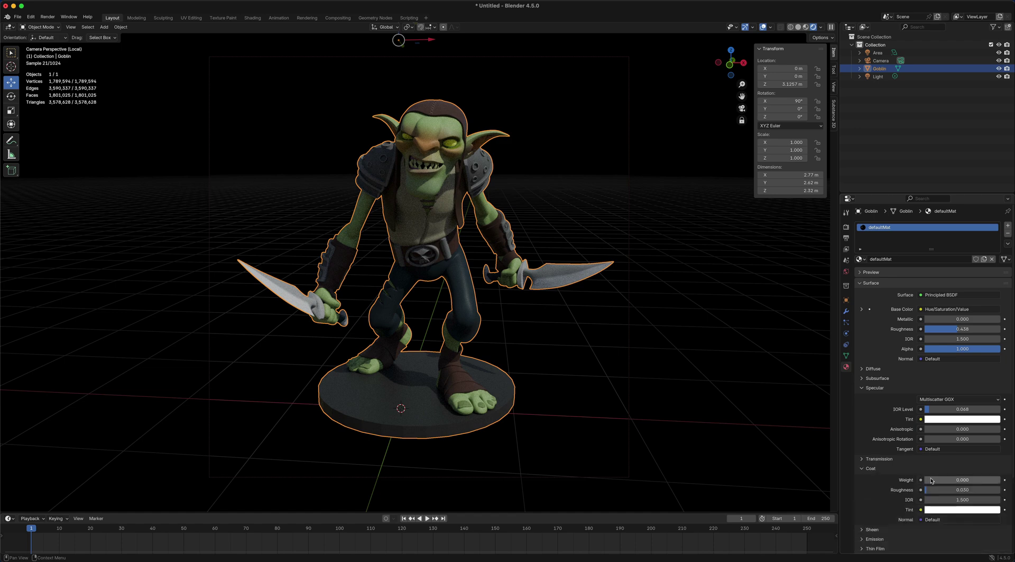
pyautogui.moveTo(927, 479); pyautogui.dragTo(931, 479)
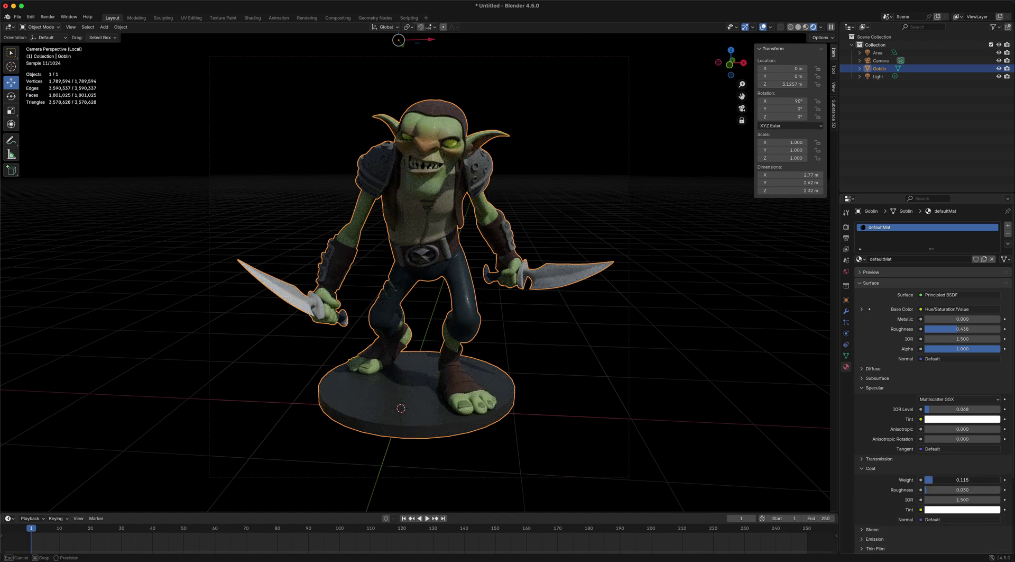
pyautogui.moveTo(931, 480); pyautogui.dragTo(931, 479)
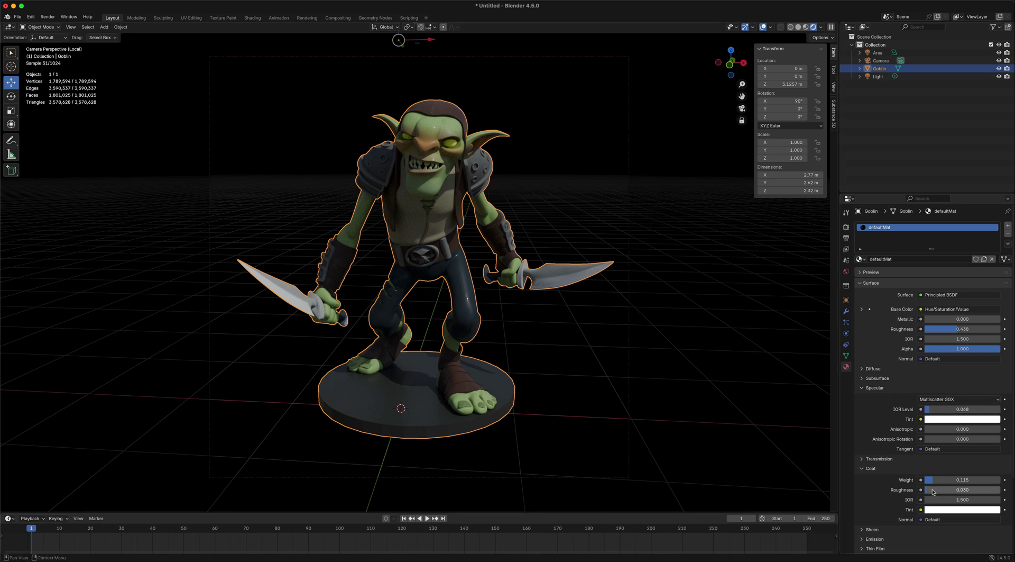
pyautogui.moveTo(929, 491); pyautogui.dragTo(983, 489)
# - Enable the transparent film background, render the goblin again and save the image as goblin.png
pyautogui.click(846, 227)
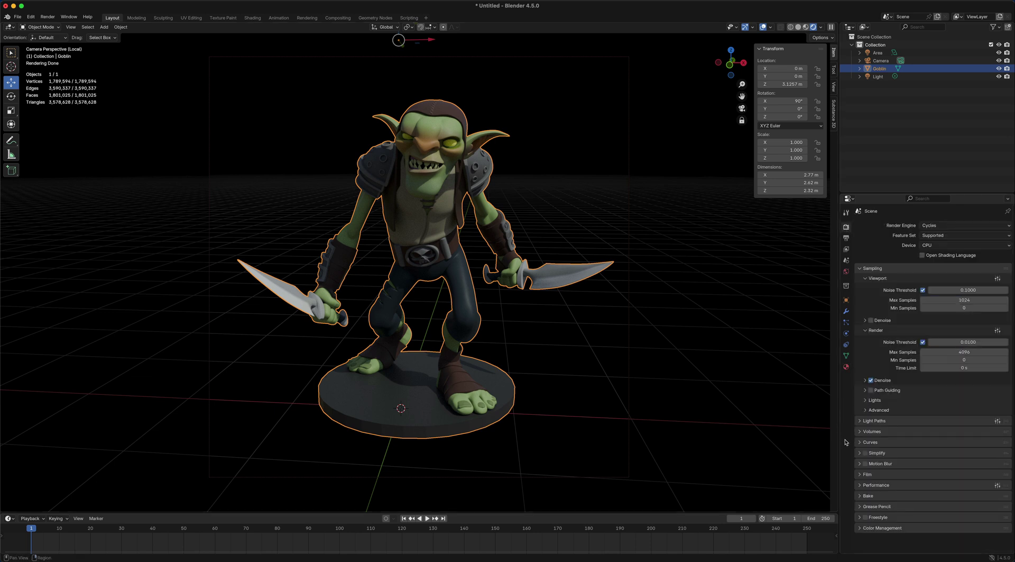
pyautogui.click(860, 474)
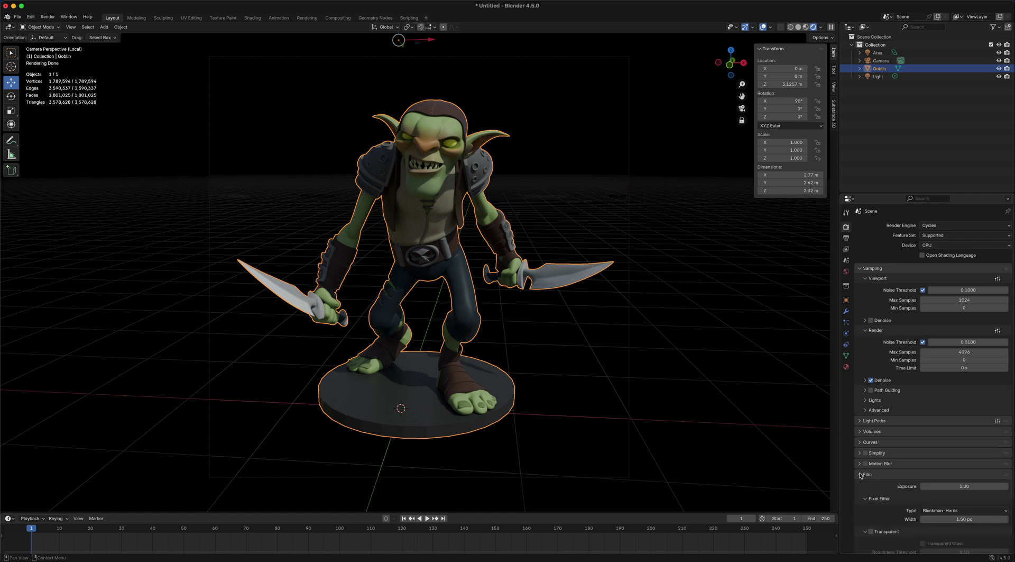
pyautogui.click(871, 532)
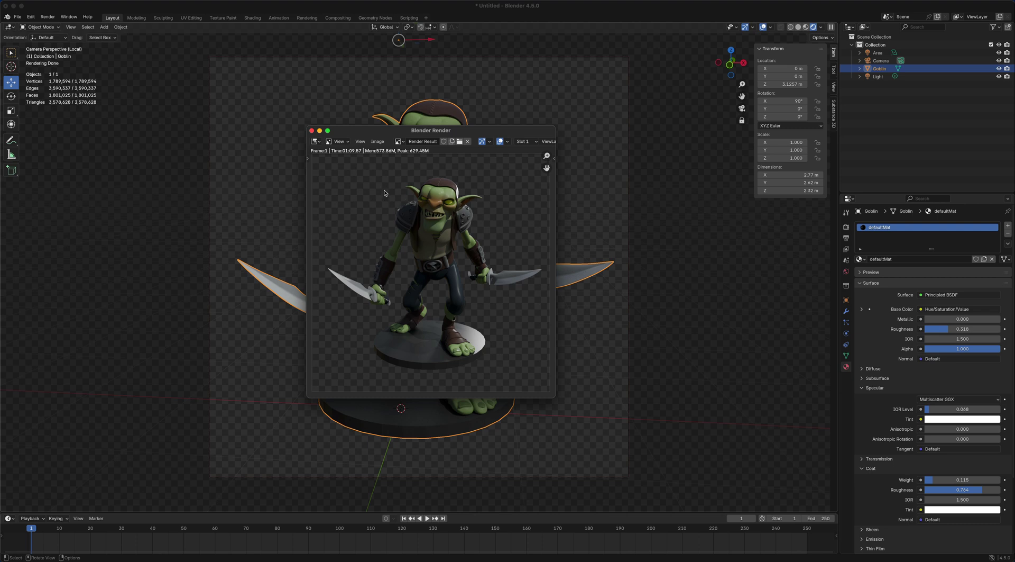
pyautogui.click(378, 142)
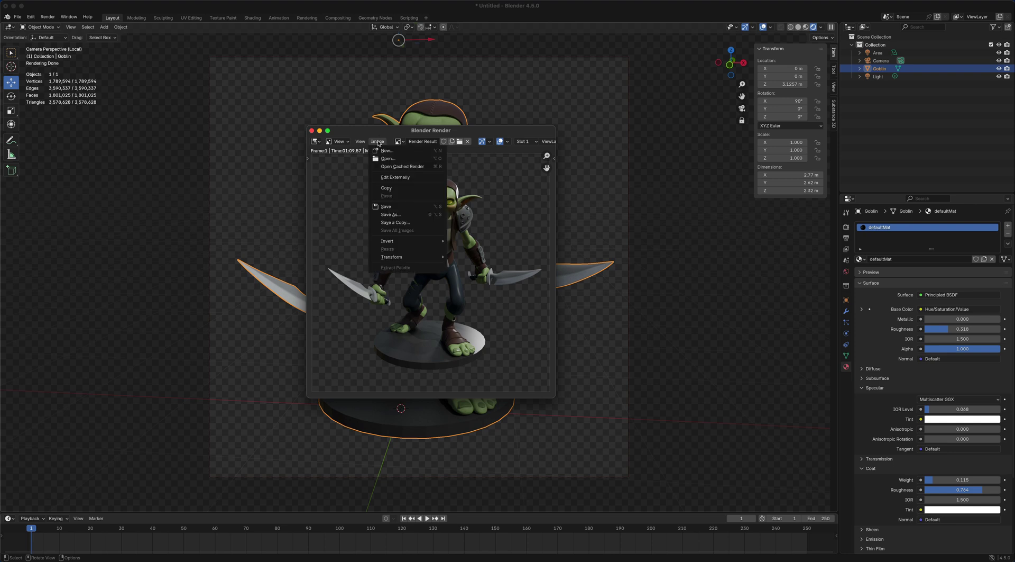
pyautogui.click(379, 143)
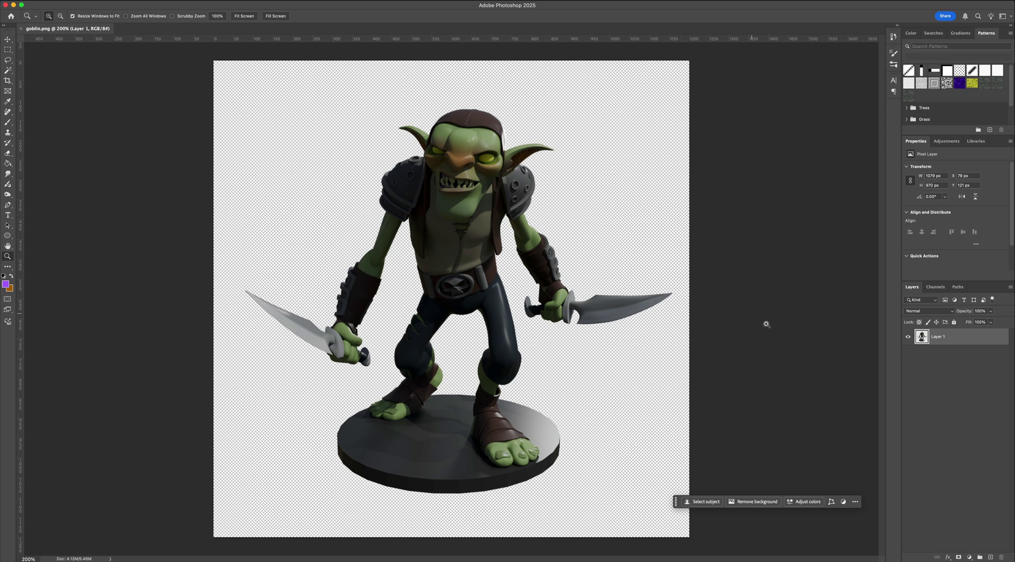
# - In Photoshop, add an empty layer to goblin.png and place it beneath the goblin layer
pyautogui.click(991, 557)
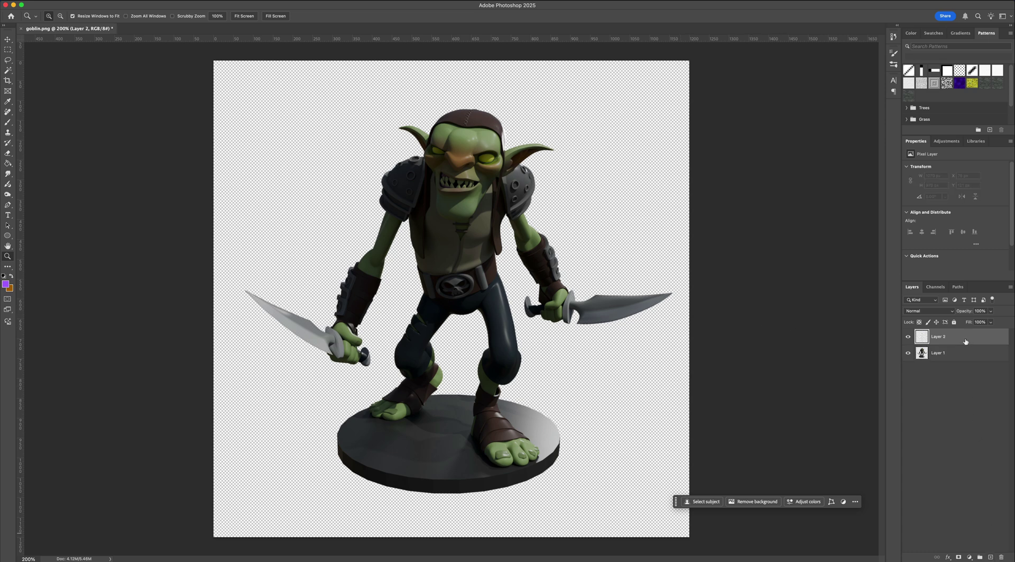
pyautogui.moveTo(966, 341); pyautogui.dragTo(960, 357)
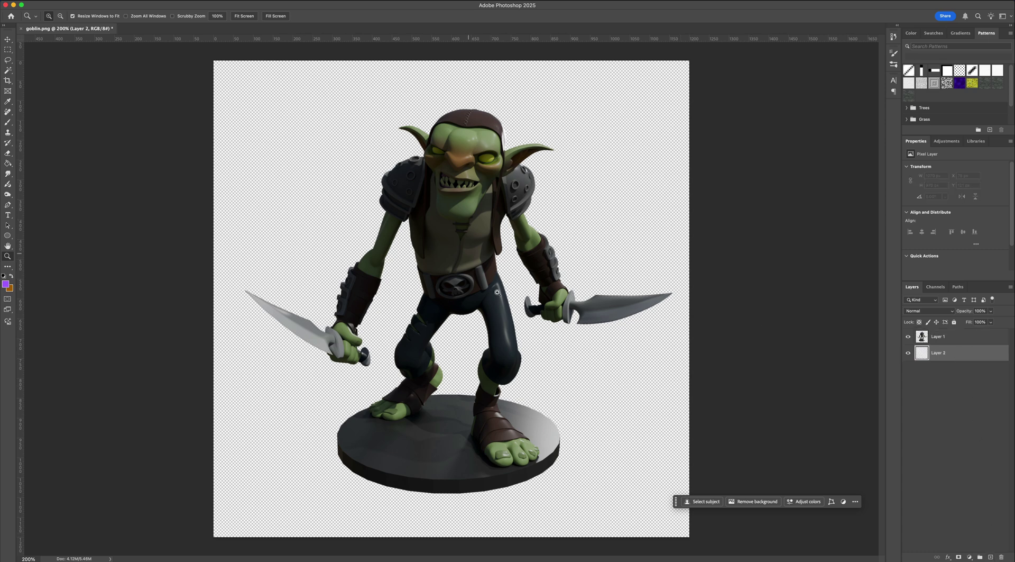
# - Brighten the goblin layer's midtones with a Curves adjustment, placing a point at input 96, output 128
pyautogui.click(946, 337)
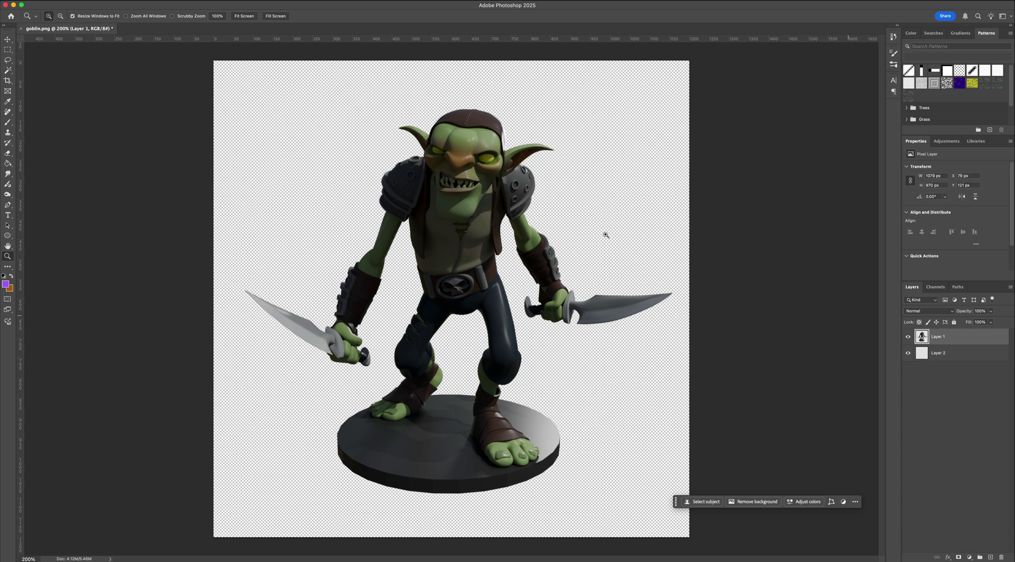
pyautogui.click(98, 4)
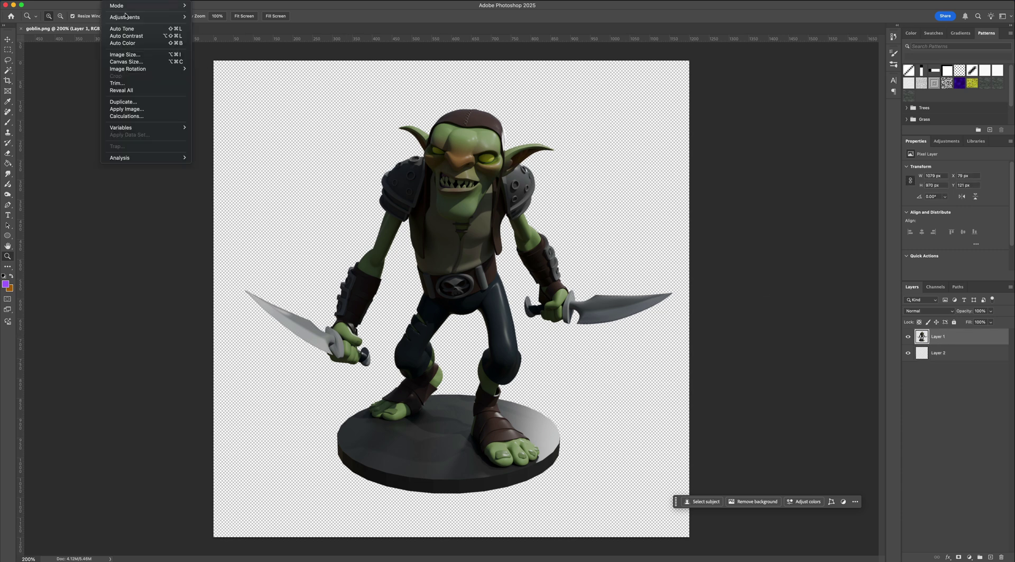
pyautogui.moveTo(125, 16)
pyautogui.click(249, 31)
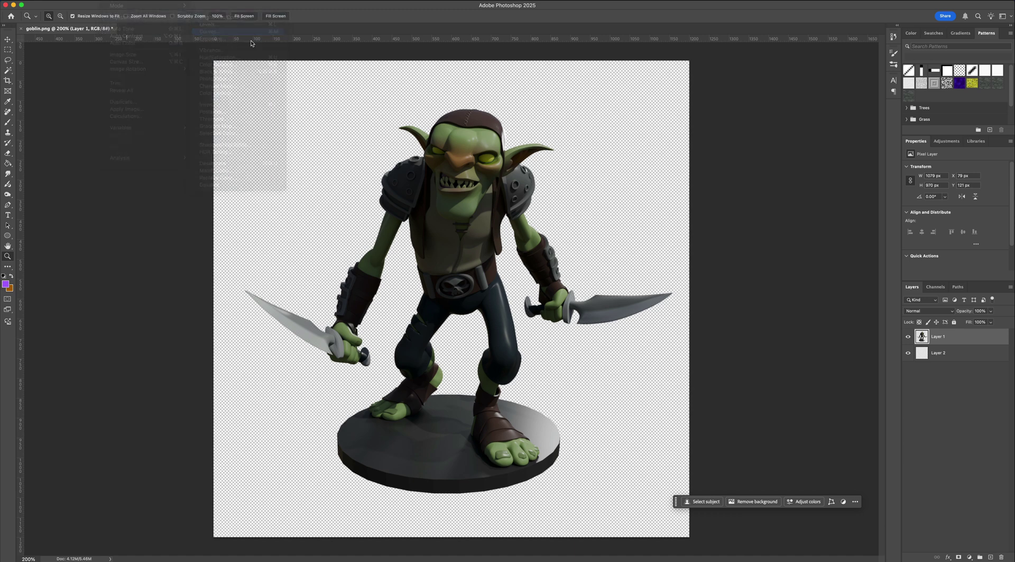
pyautogui.moveTo(684, 306)
pyautogui.mouseDown()
pyautogui.moveTo(684, 295)
pyautogui.moveTo(669, 308)
pyautogui.mouseUp()
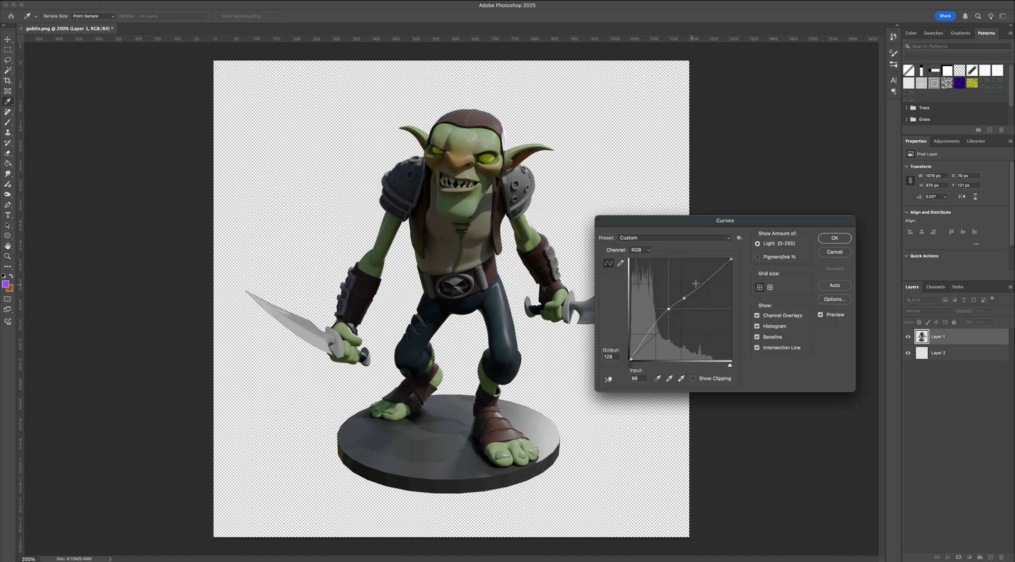
pyautogui.press('Return')
# - Raise the goblin layer's Saturation to +11 with a Hue/Saturation adjustment
pyautogui.click(113, 0)
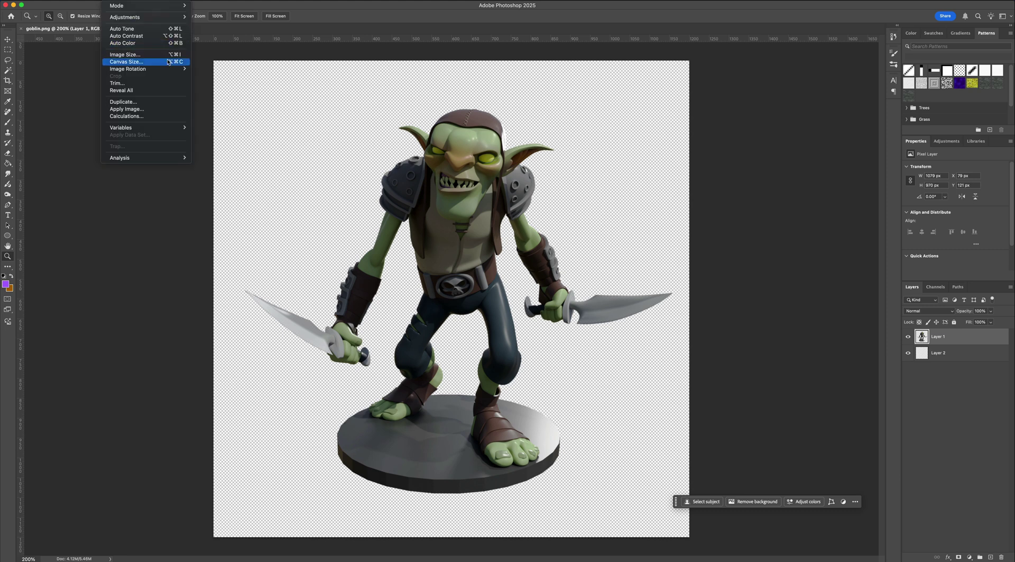
pyautogui.moveTo(152, 20)
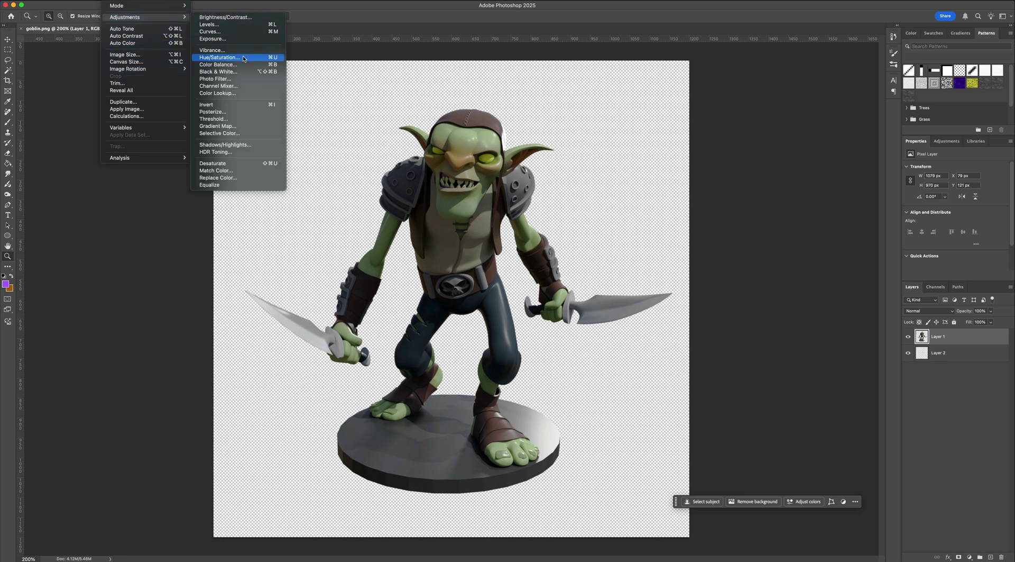
pyautogui.click(212, 59)
pyautogui.moveTo(722, 310); pyautogui.dragTo(721, 233)
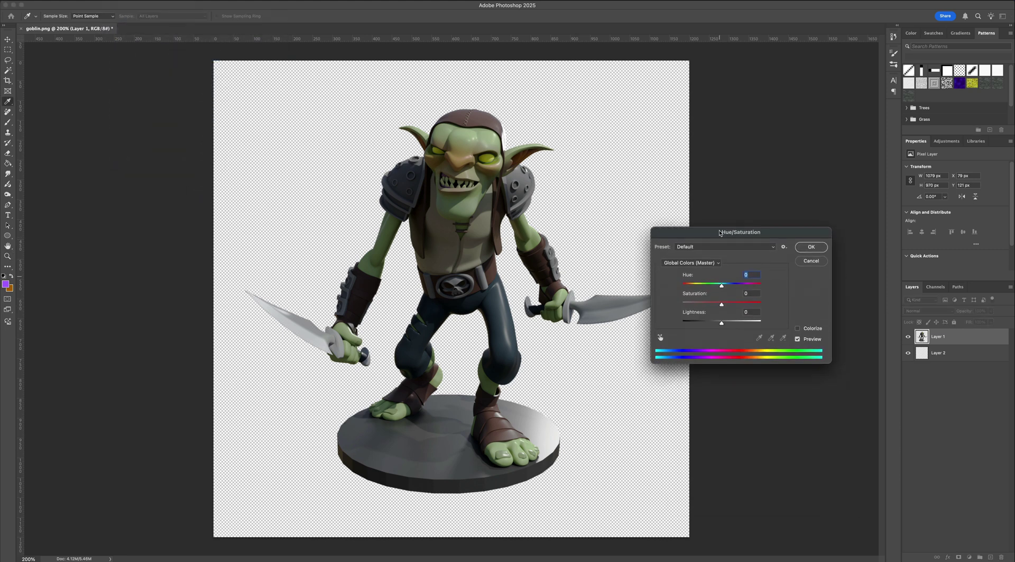
pyautogui.moveTo(723, 305); pyautogui.dragTo(726, 306)
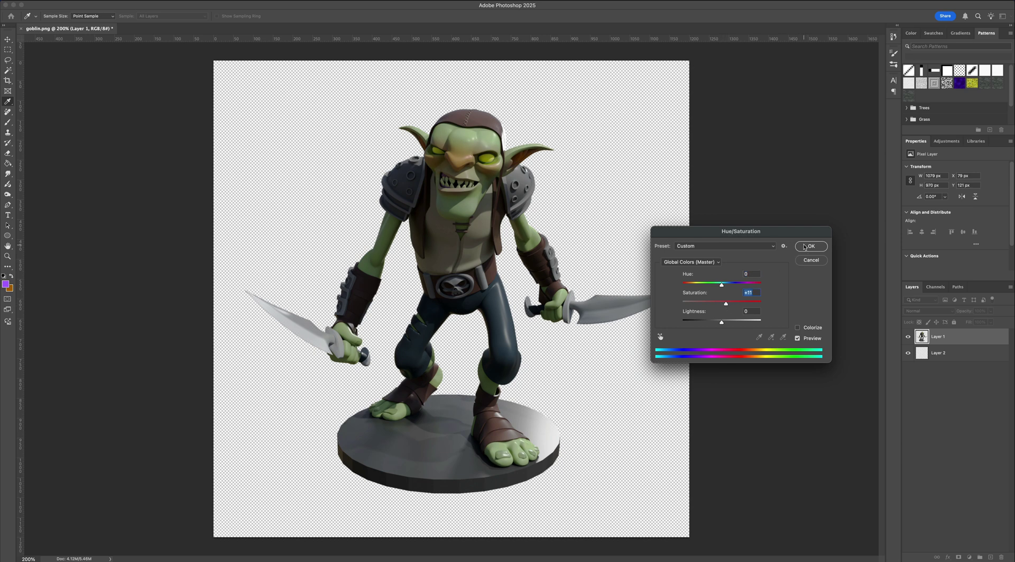
pyautogui.click(810, 246)
# - Set the foreground color to black (000000) and fill the empty layer beneath the goblin with it
pyautogui.click(940, 353)
pyautogui.click(6, 284)
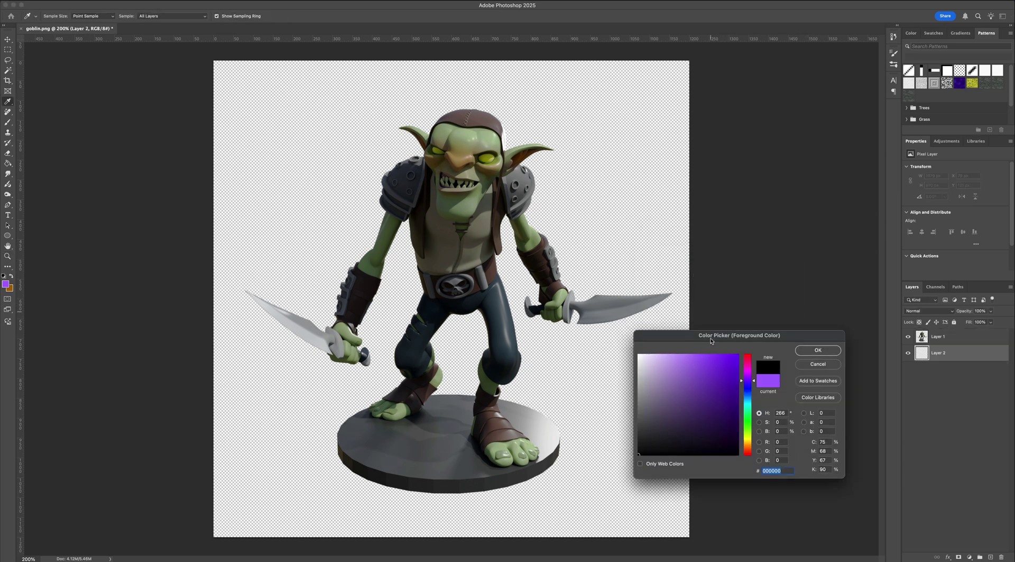
pyautogui.click(818, 350)
pyautogui.press('g')
pyautogui.click(613, 206)
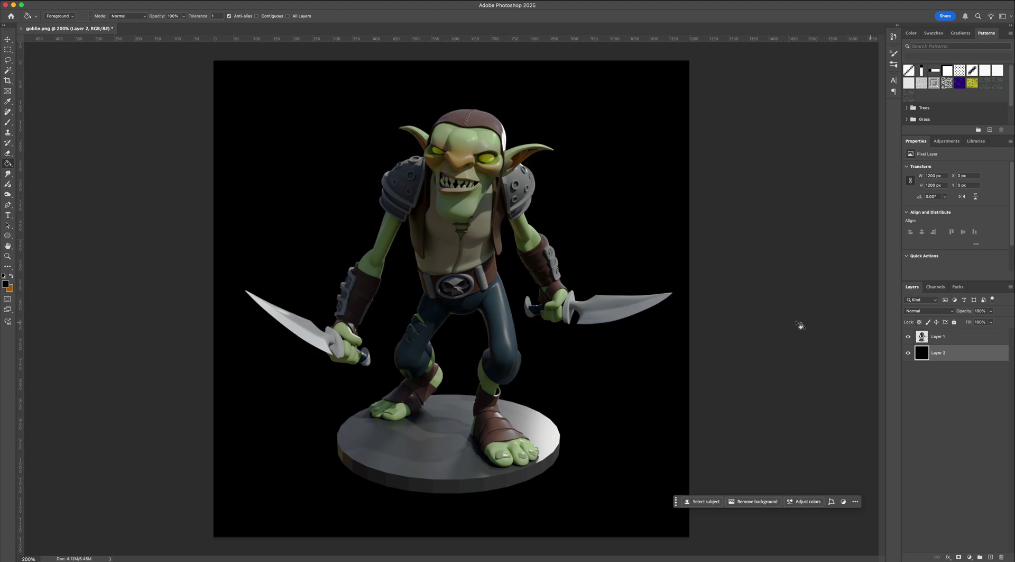
# - Duplicate the goblin layer and apply a Gaussian Blur with a 5.4-pixel radius to the copy
pyautogui.click(973, 338)
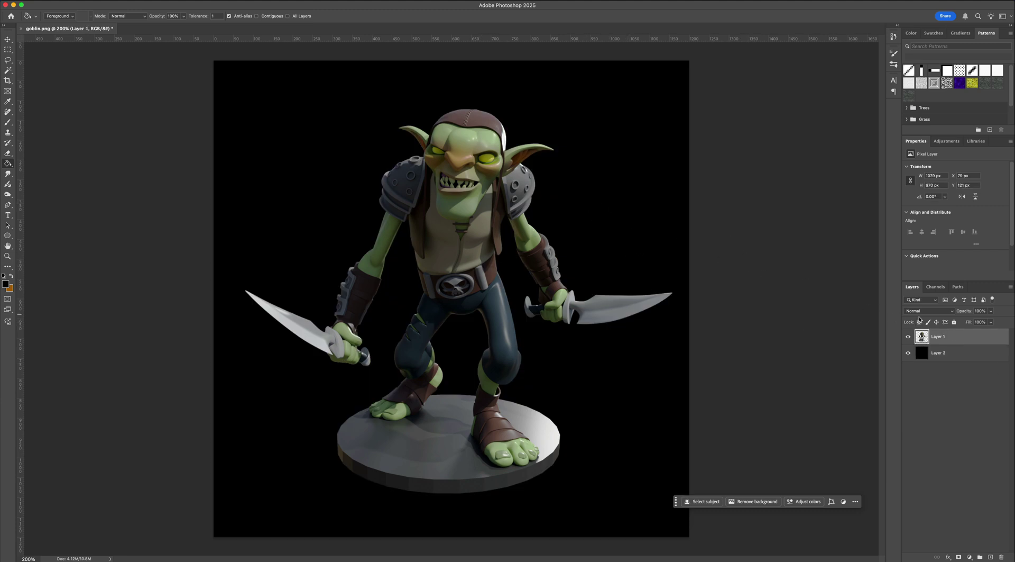
pyautogui.moveTo(964, 337); pyautogui.dragTo(992, 554)
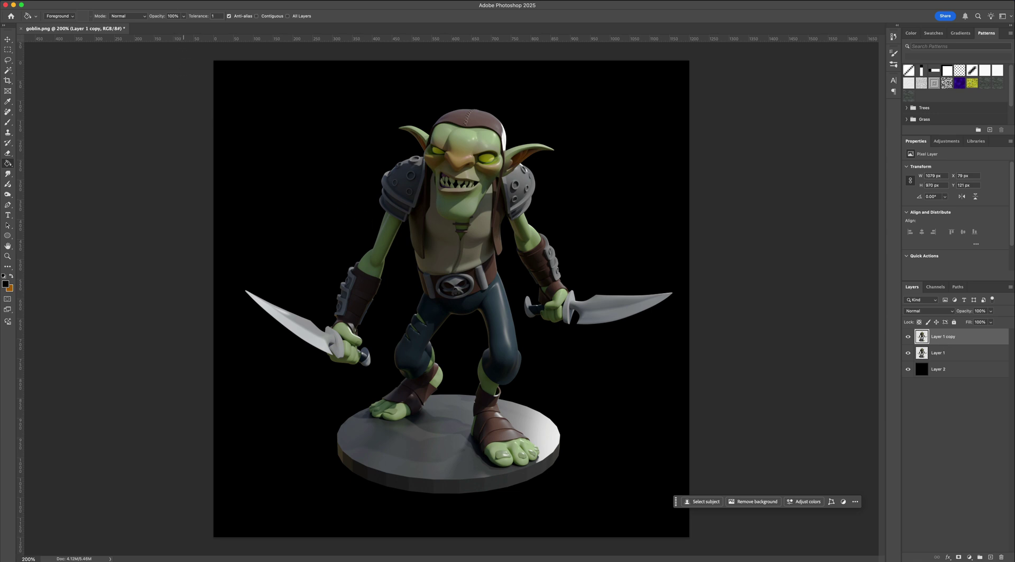
pyautogui.click(198, 0)
pyautogui.moveTo(249, 109)
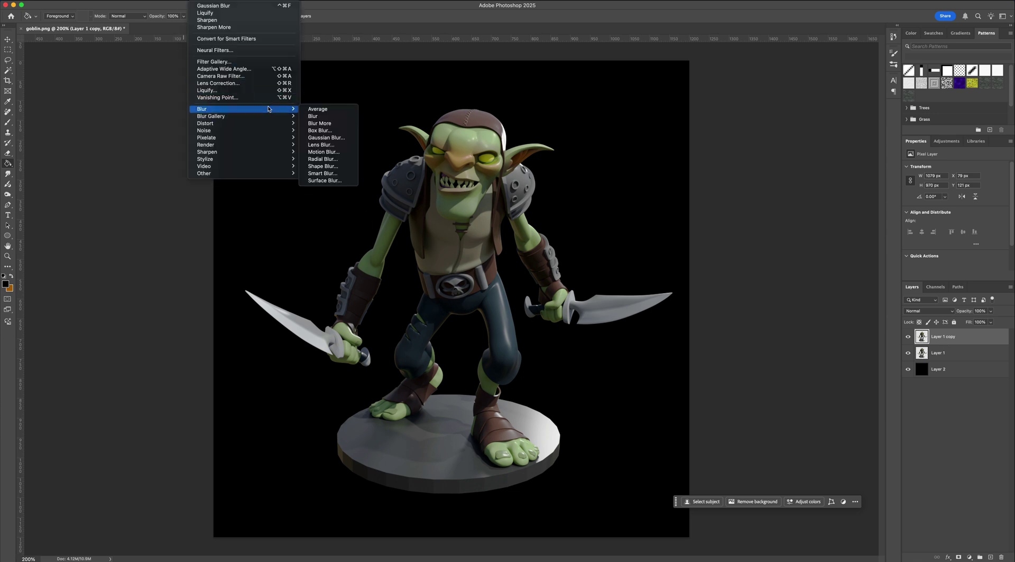
pyautogui.click(333, 138)
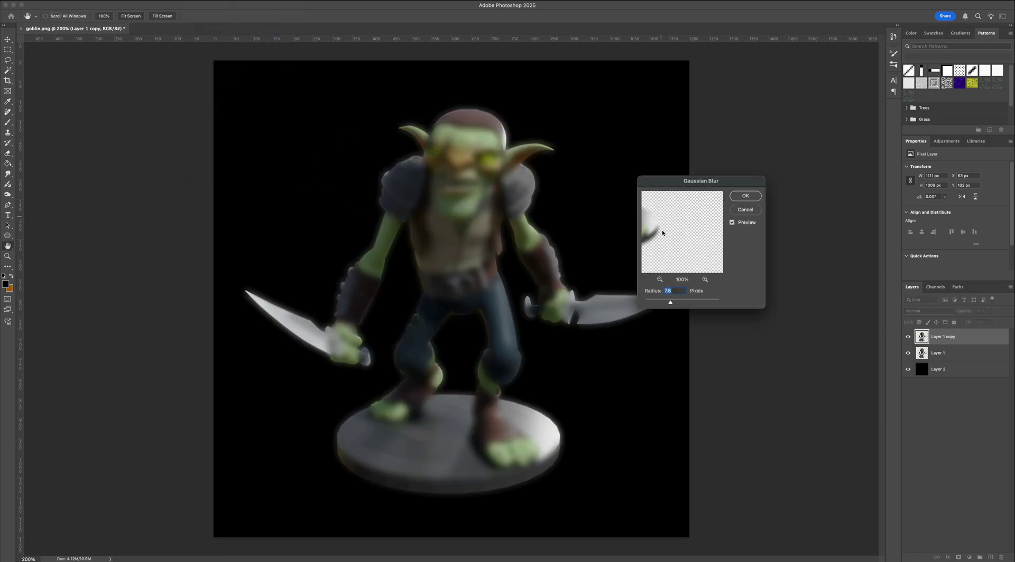
pyautogui.moveTo(667, 305); pyautogui.dragTo(665, 305)
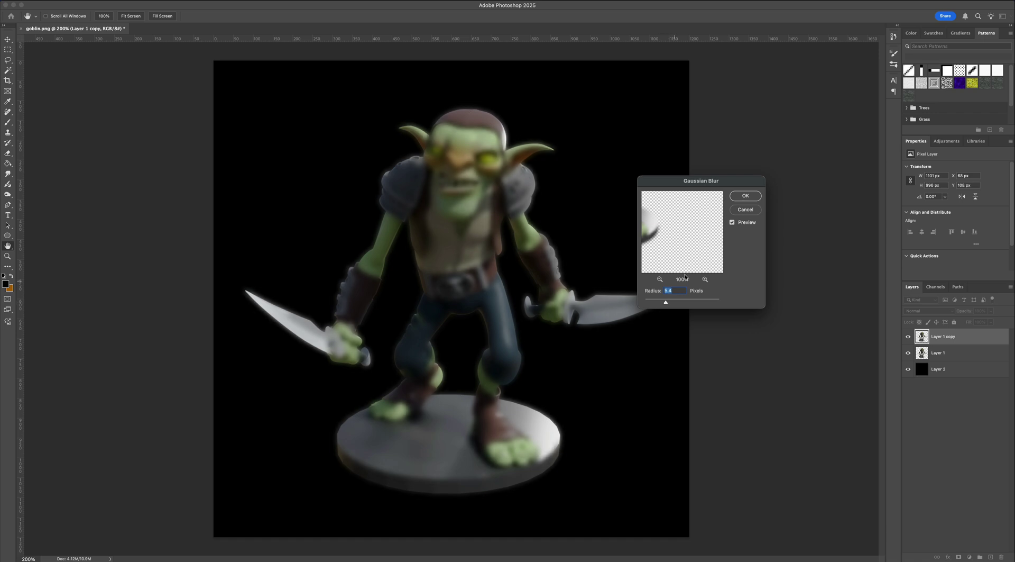
pyautogui.click(744, 196)
# - Set the blurred goblin copy's blend mode to Soft Light and compare the image with that layer hidden and shown
pyautogui.click(912, 312)
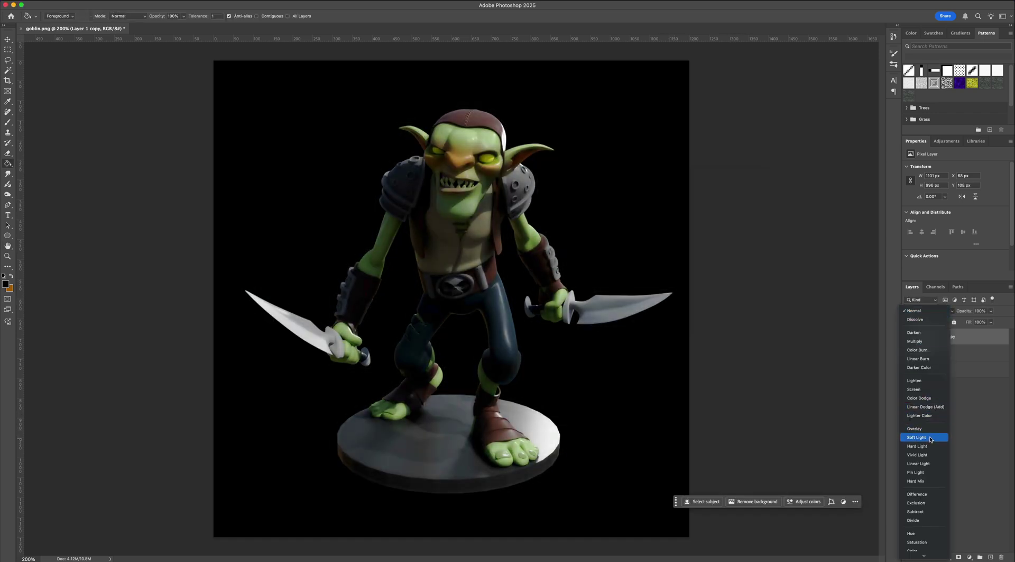
pyautogui.click(931, 438)
pyautogui.click(909, 337)
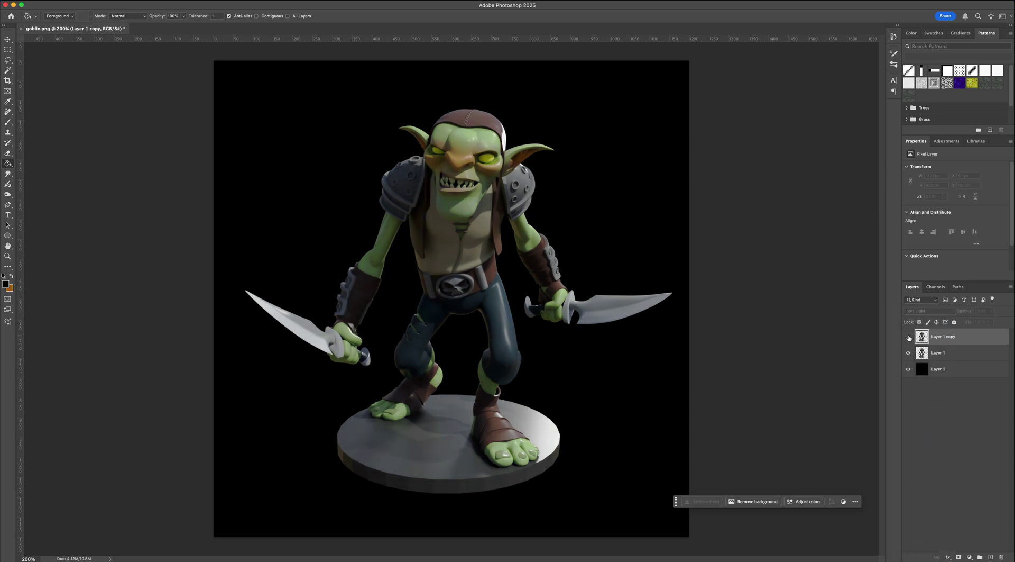
pyautogui.click(909, 337)
pyautogui.click(910, 336)
pyautogui.click(909, 337)
# - Reduce the blurred goblin copy's opacity to about 15%, checking the effect by toggling the layer's visibility
pyautogui.click(992, 311)
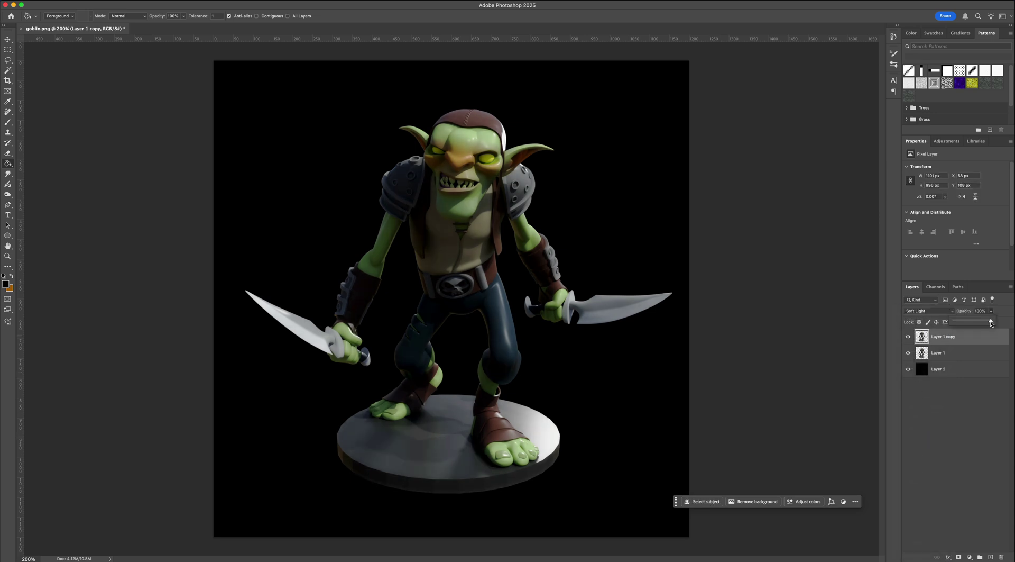
pyautogui.moveTo(990, 322); pyautogui.dragTo(959, 323)
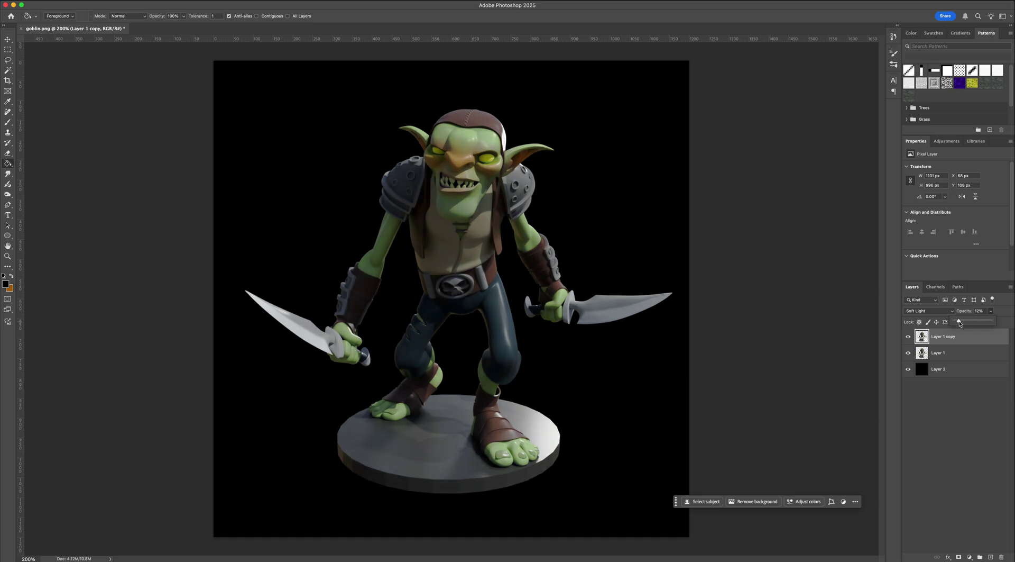
pyautogui.click(908, 337)
pyautogui.click(908, 337)
pyautogui.click(907, 336)
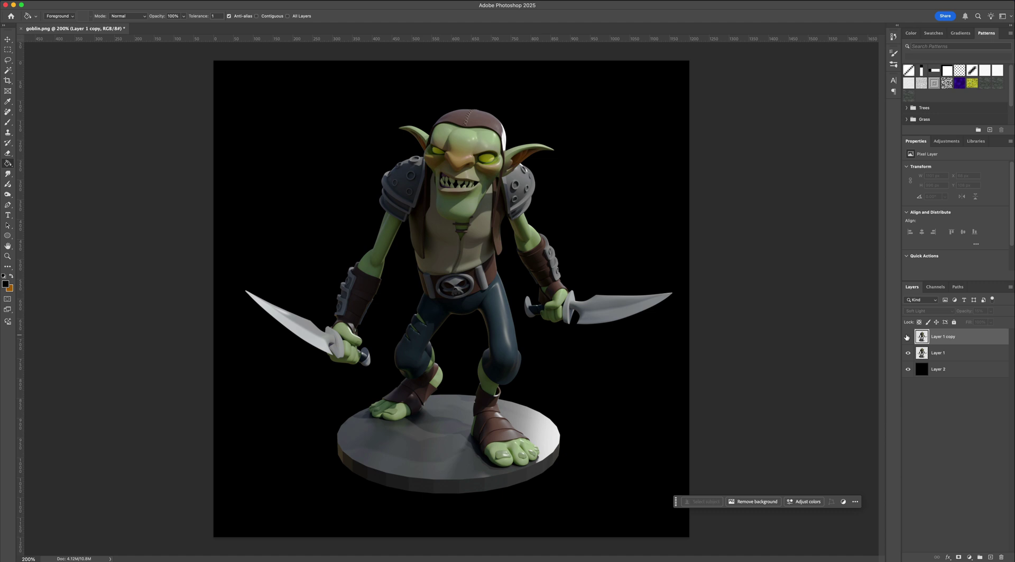
pyautogui.click(991, 311)
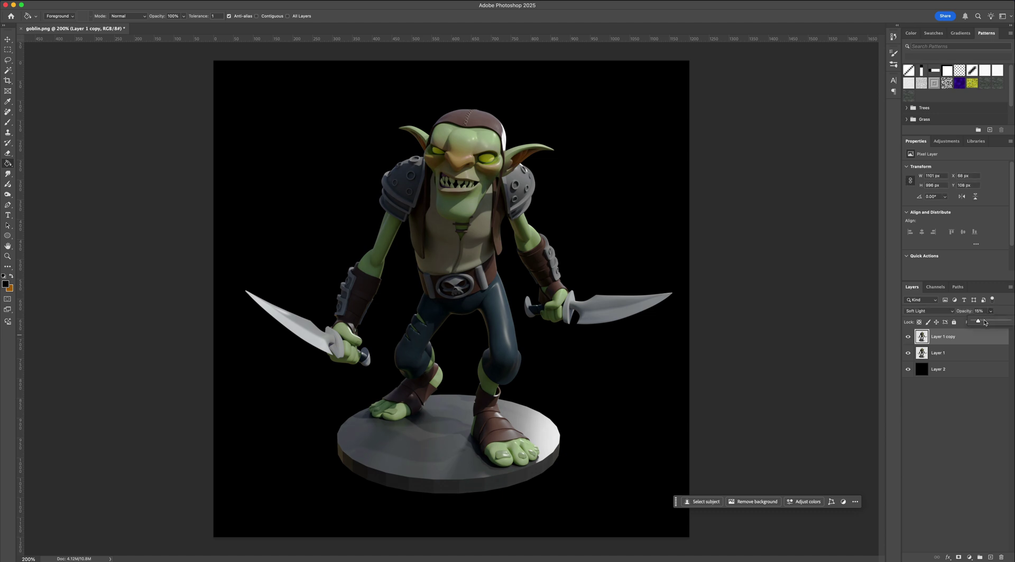
pyautogui.moveTo(978, 321); pyautogui.dragTo(983, 321)
# - Add an empty layer above the blurred copy and choose the Soft Round Pressure Size brush at a size close to the goblin's eyes
pyautogui.click(990, 556)
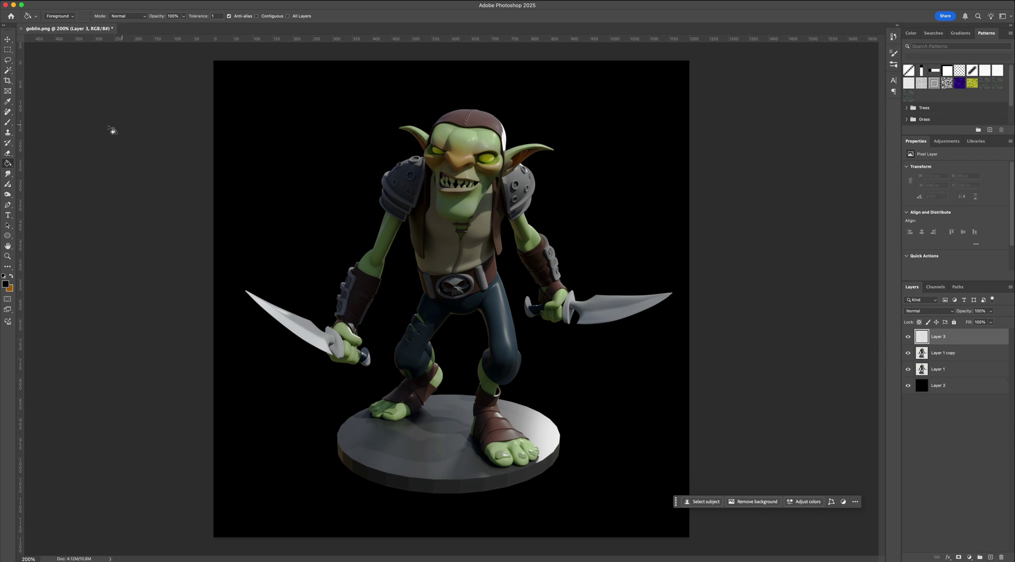
pyautogui.click(7, 122)
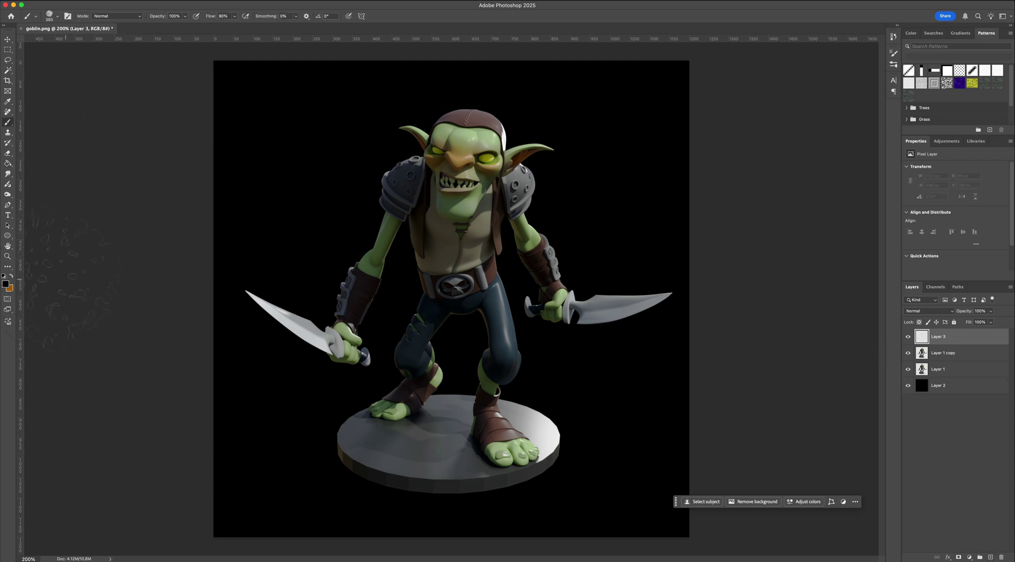
pyautogui.click(50, 16)
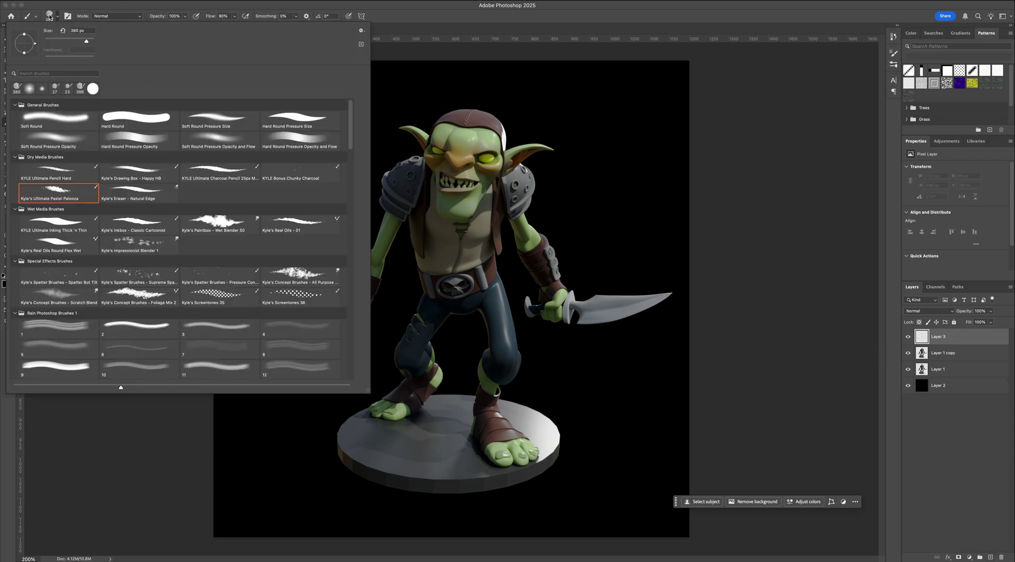
pyautogui.click(198, 115)
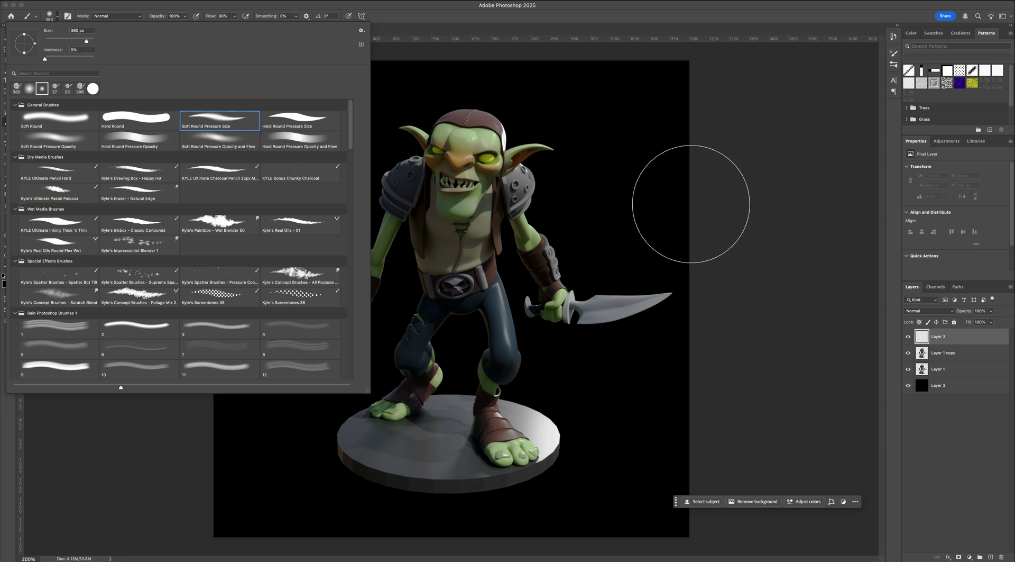
pyautogui.press('[')
pyautogui.press('[')
pyautogui.press('[')
pyautogui.press('[')
# - Sample the yellow-green from the goblin's eye as the foreground color and dab a soft glow over both eyes
pyautogui.click(5, 284)
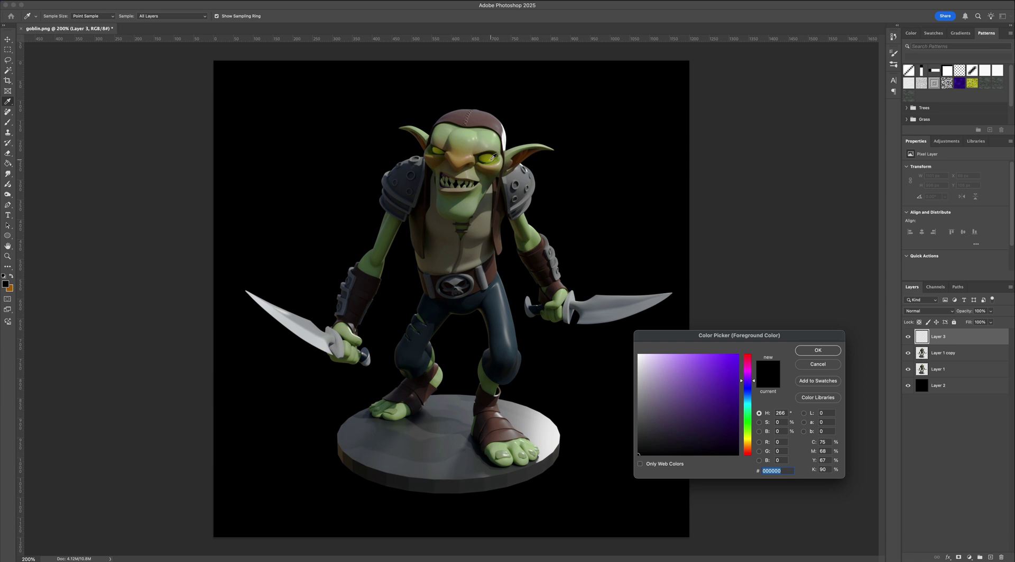
pyautogui.click(491, 158)
pyautogui.press('Return')
pyautogui.click(487, 156)
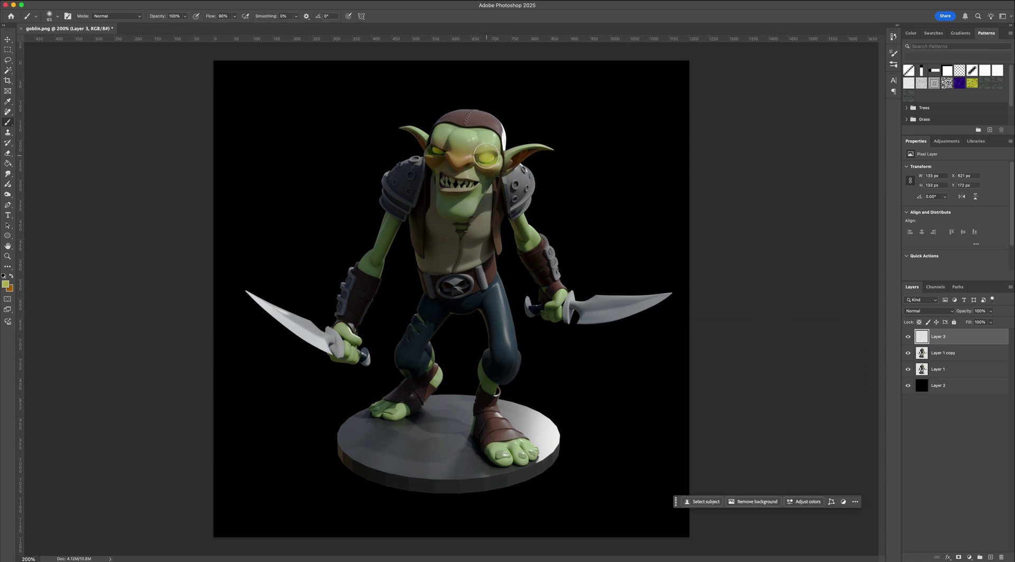
pyautogui.click(438, 150)
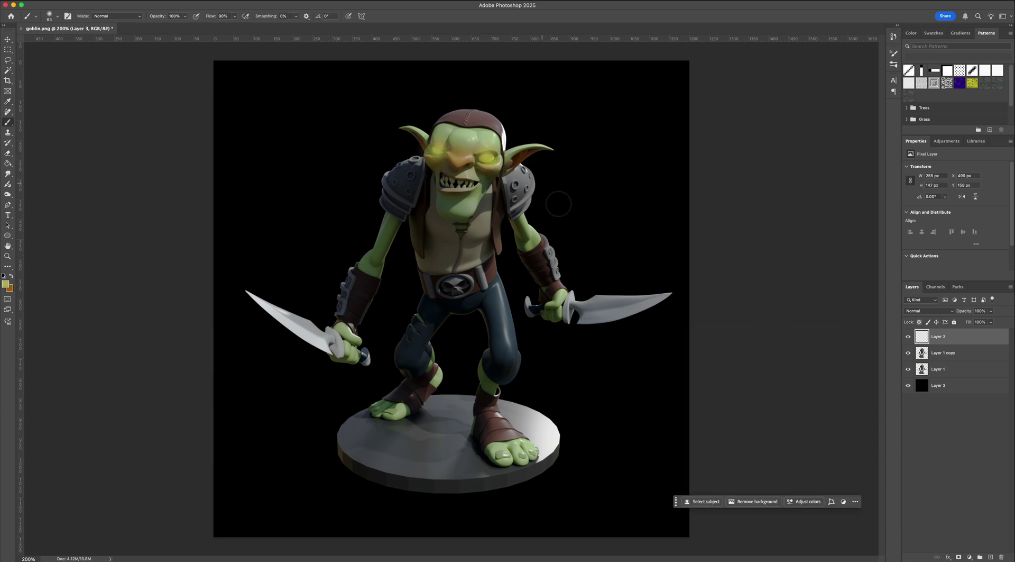
# - Set the eye-glow layer's blend mode to Overlay and compare the image with the glow hidden and shown
pyautogui.click(927, 311)
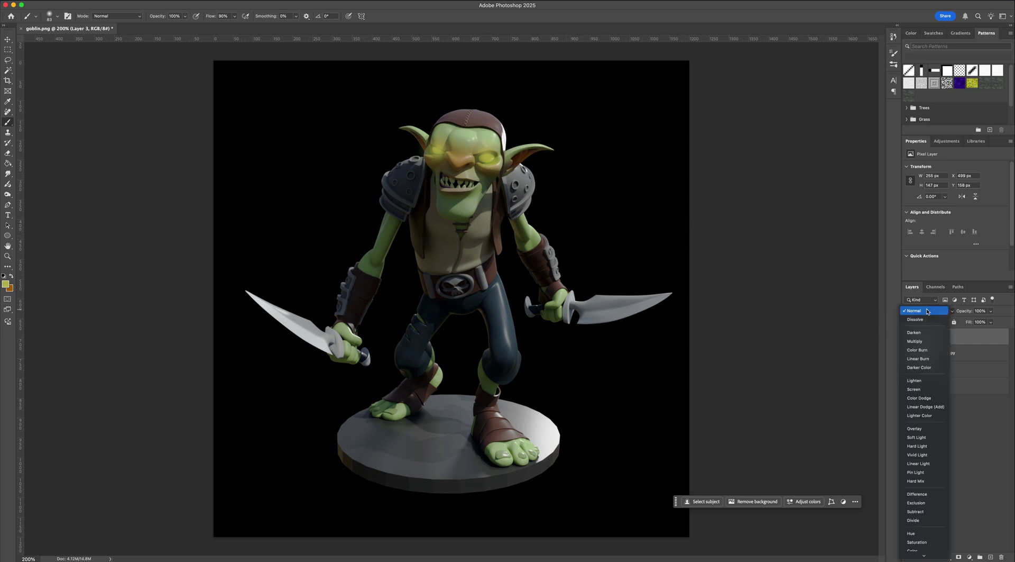
pyautogui.click(929, 428)
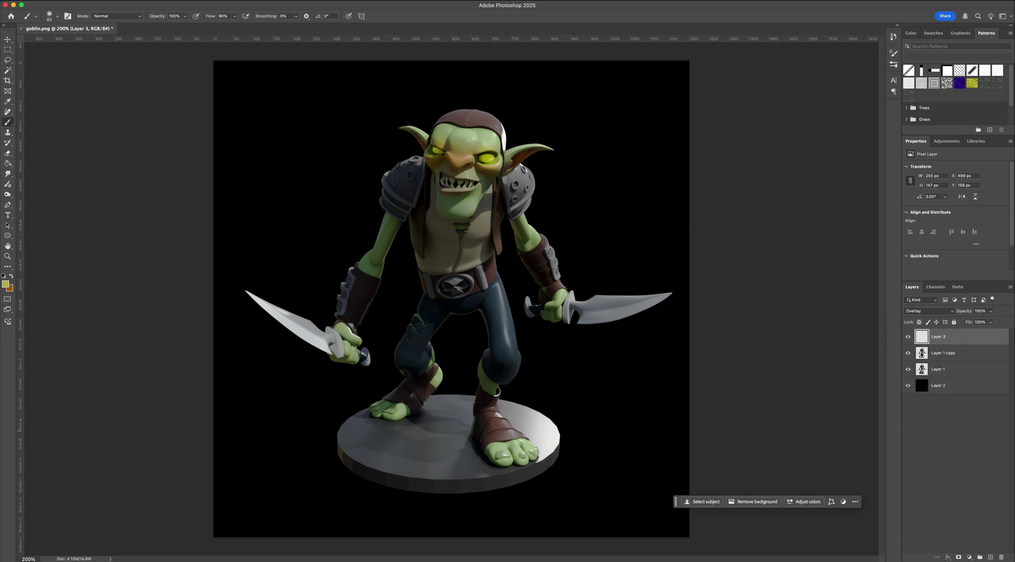
pyautogui.click(909, 336)
pyautogui.click(909, 336)
pyautogui.click(909, 336)
pyautogui.click(909, 337)
pyautogui.press('z')
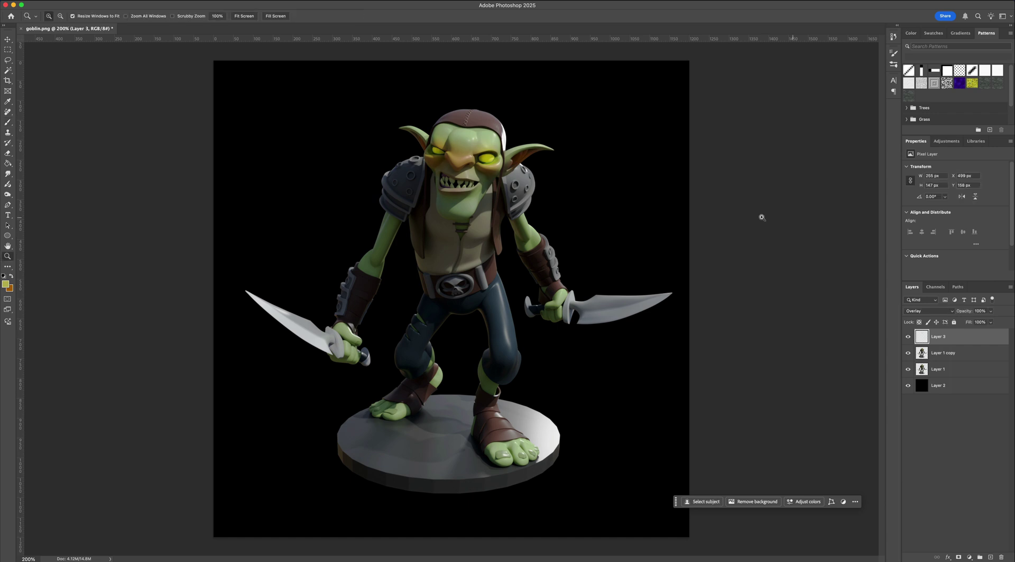